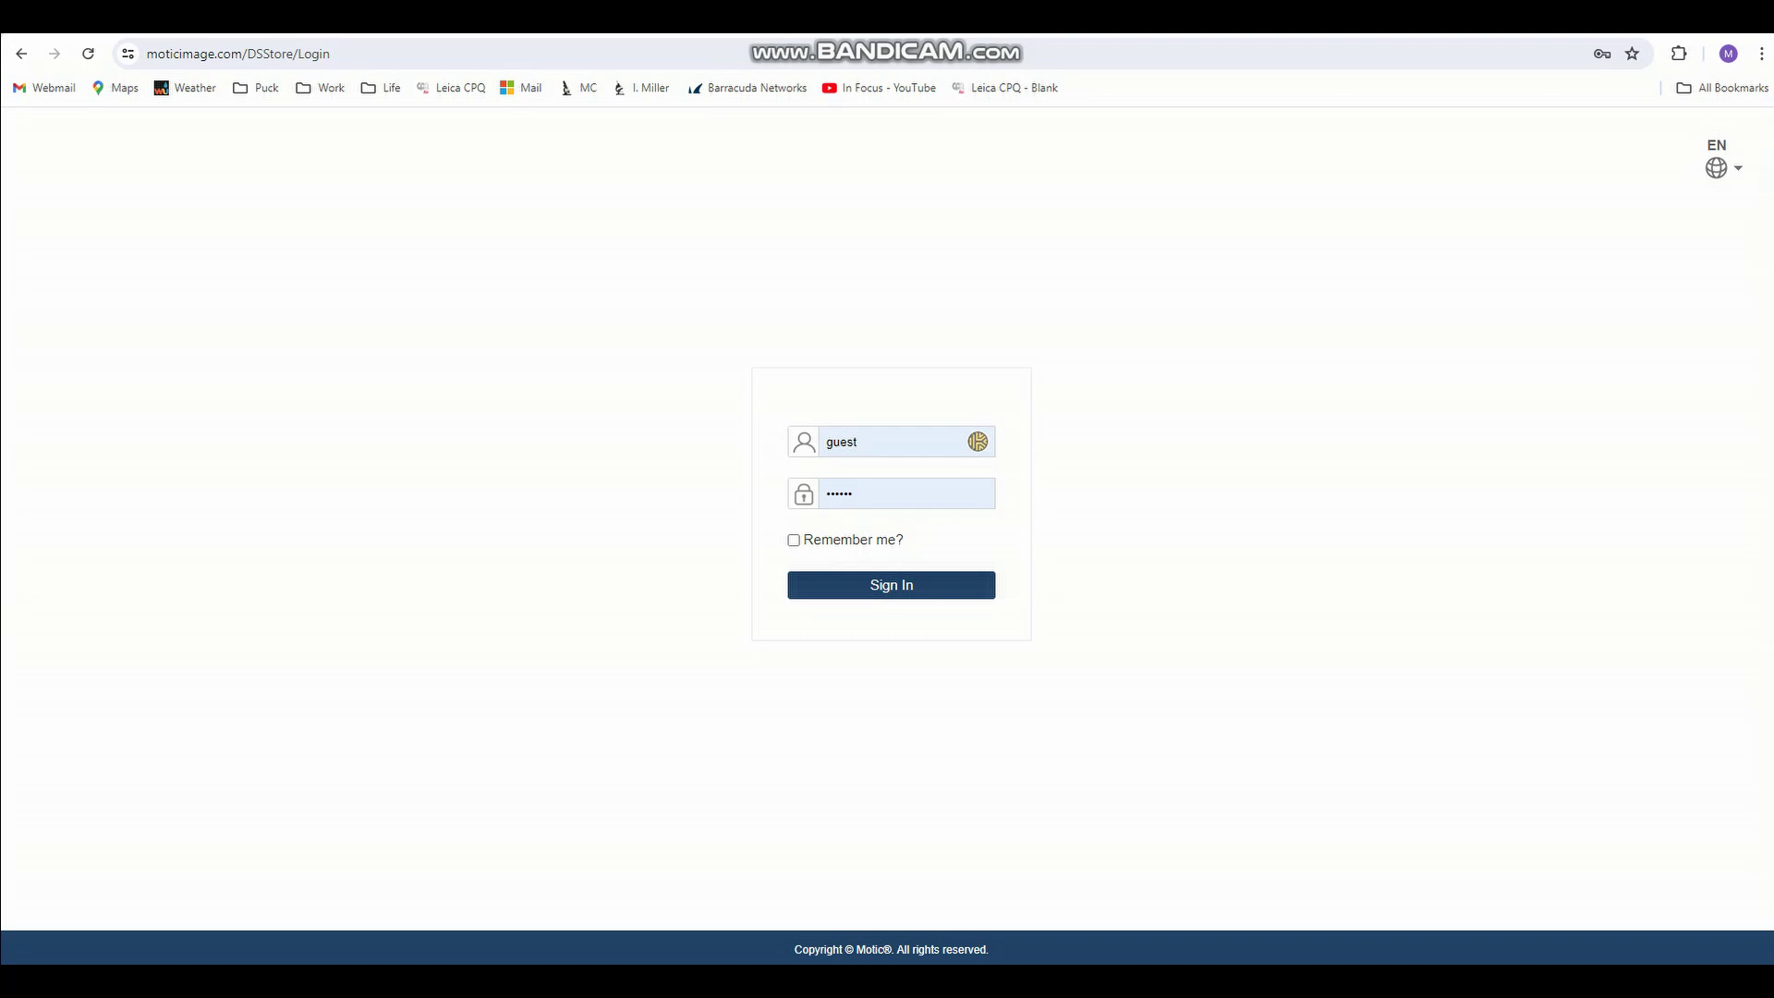
Sign in to the Motic Digital Slide Server with the prefilled guest account.
{"action": "key", "text": "Return"}
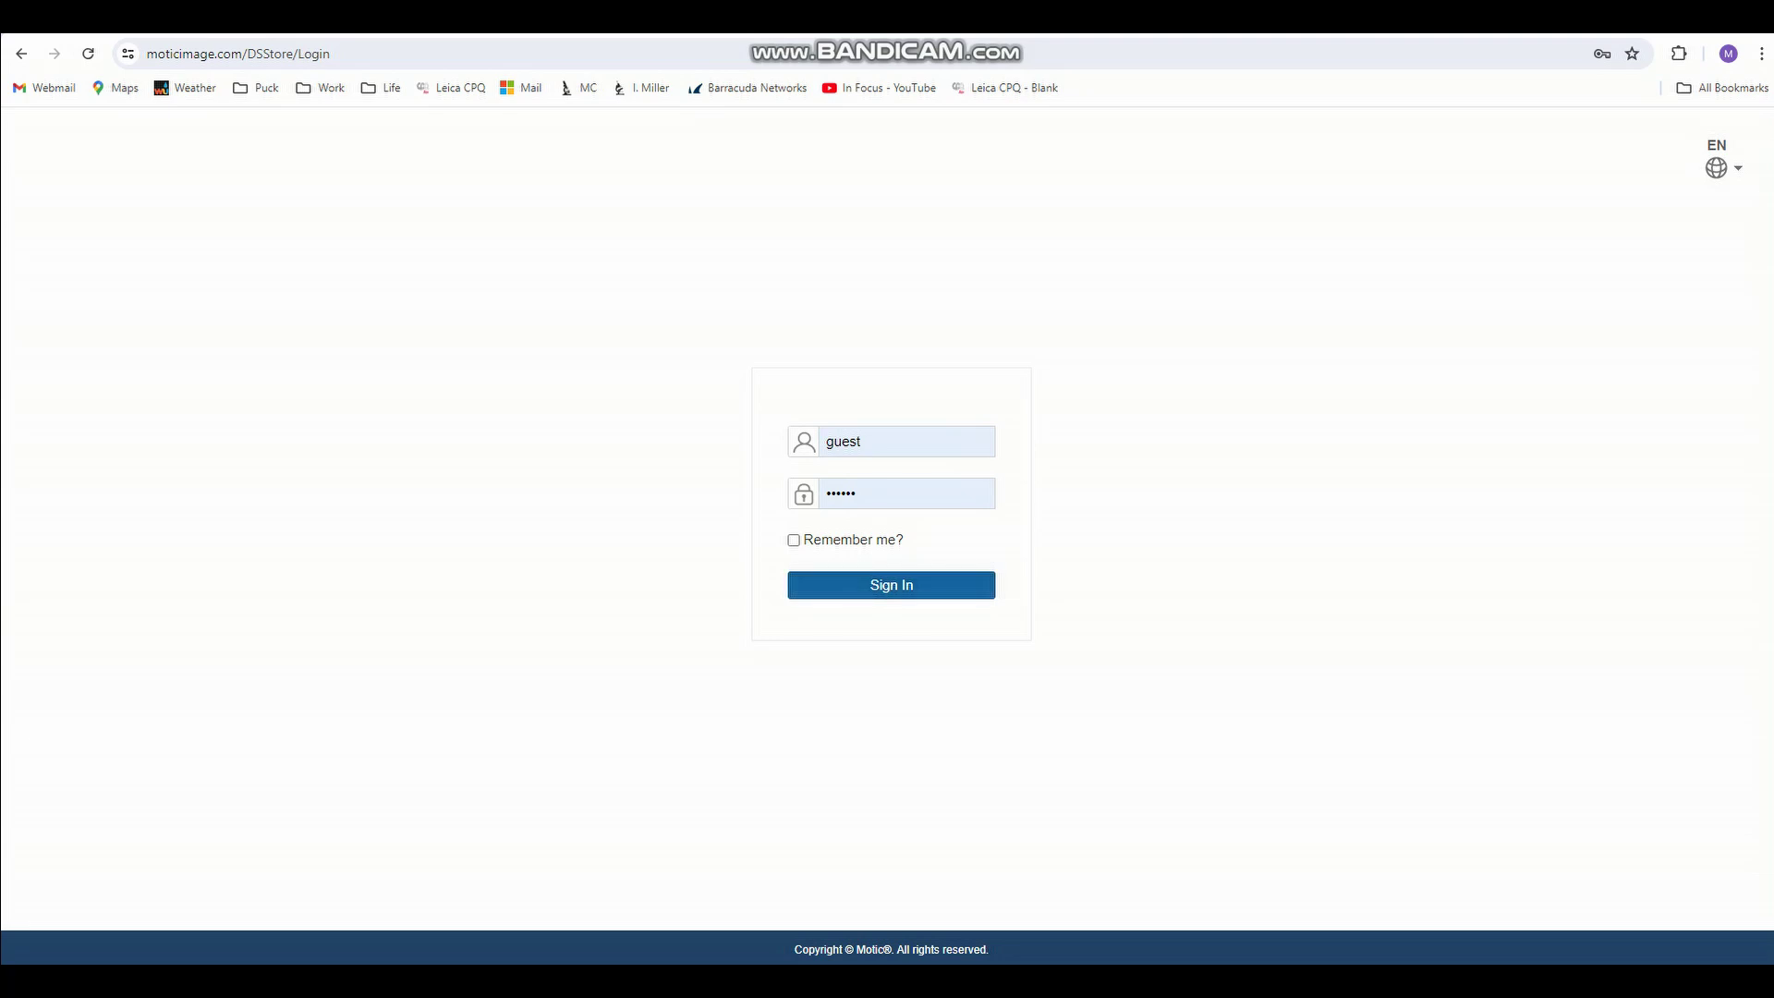
{"action": "left_click", "coordinate": [890, 585]}
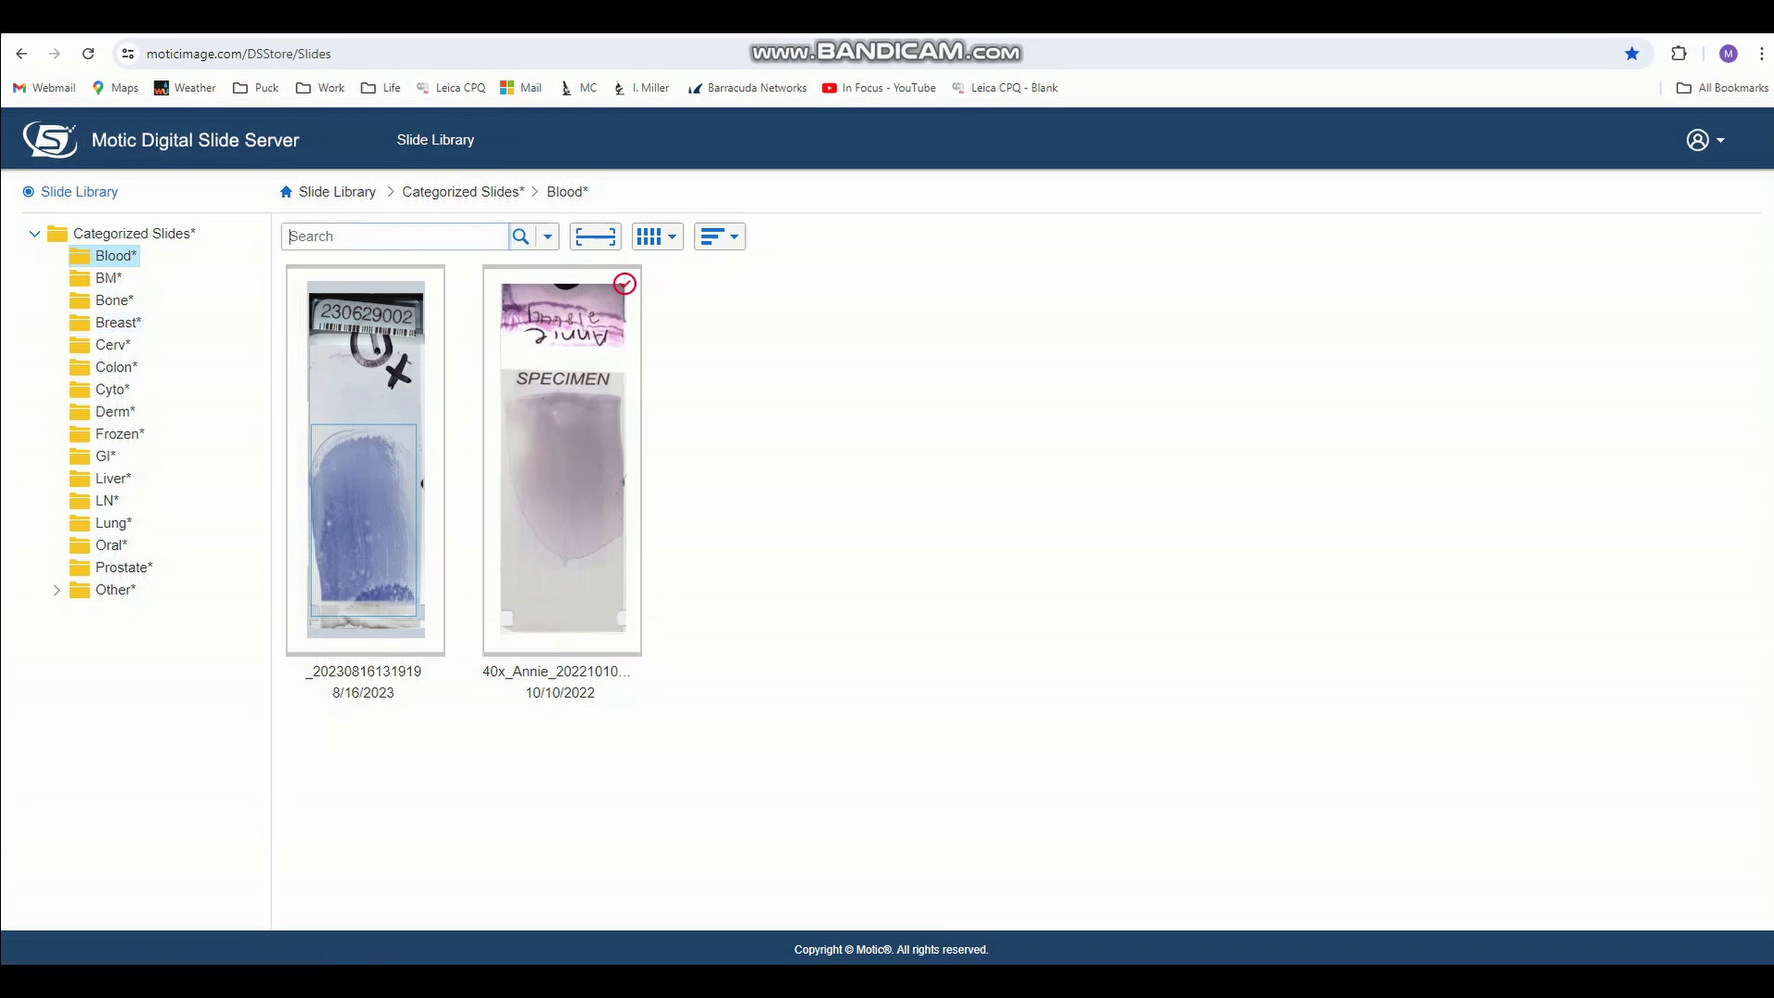
Check the barcode search, and preview the Blood slides as small thumbnails before restoring the Thumbnail view.
{"action": "left_click", "coordinate": [595, 237]}
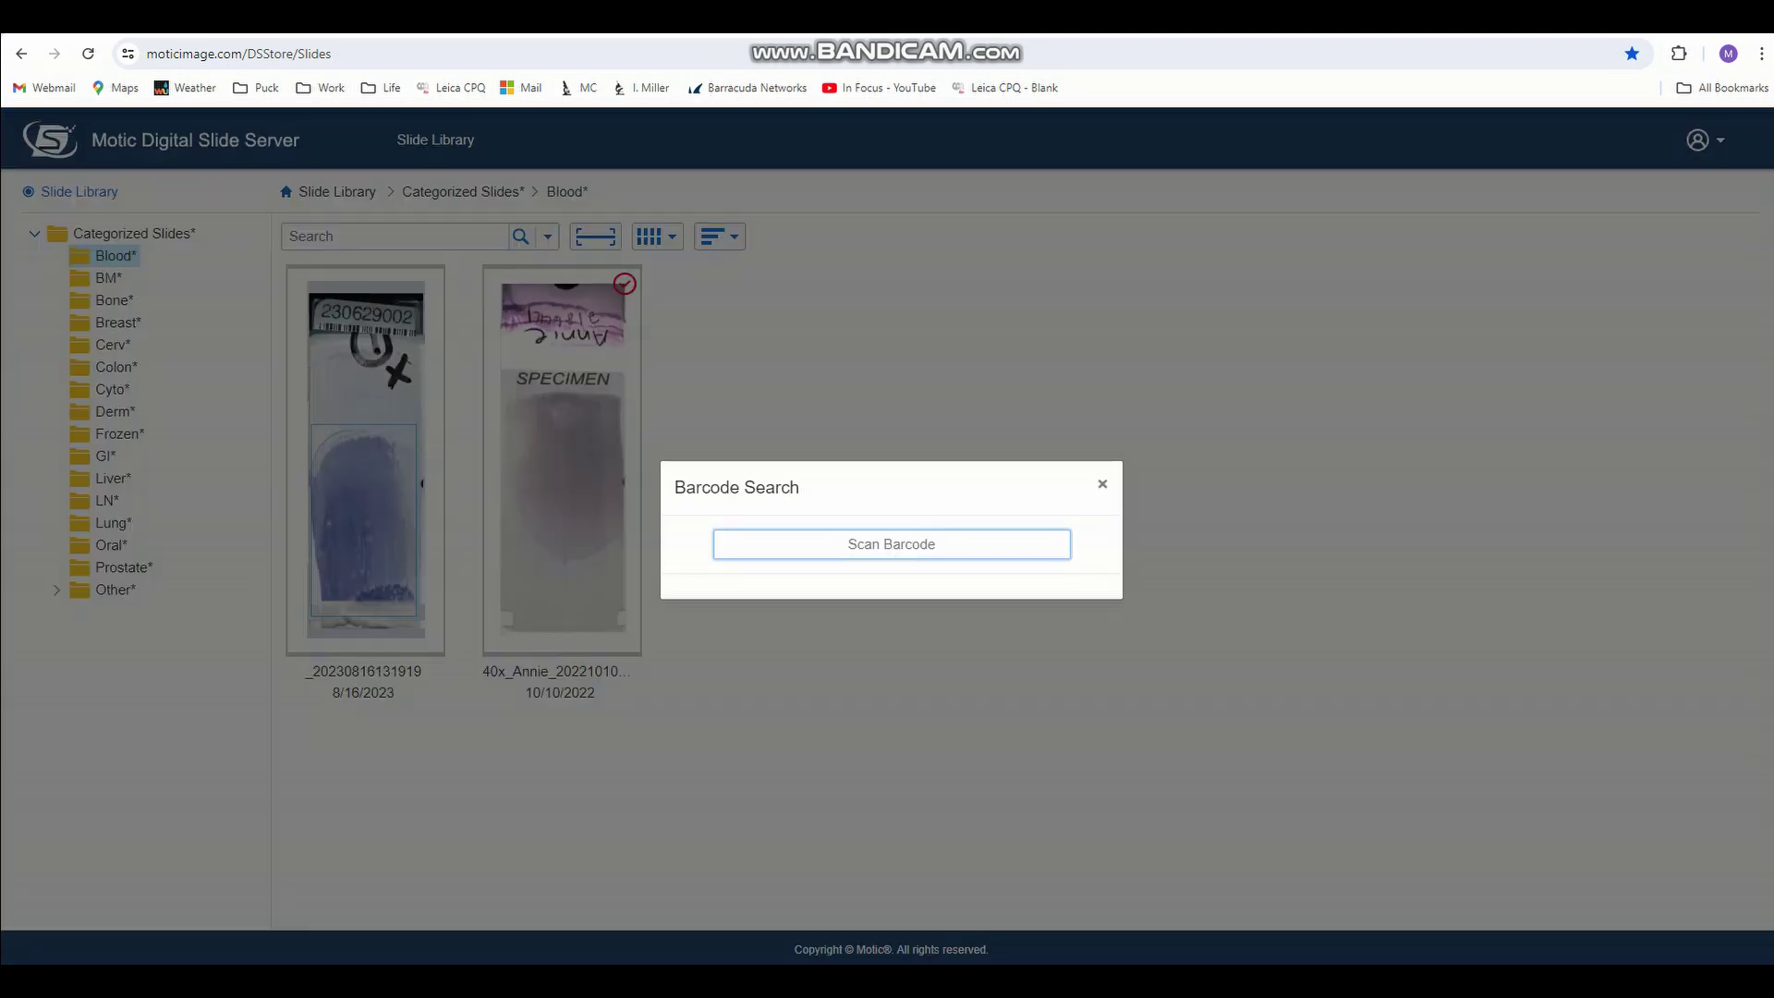
{"action": "key", "text": "Escape"}
{"action": "left_click", "coordinate": [657, 236]}
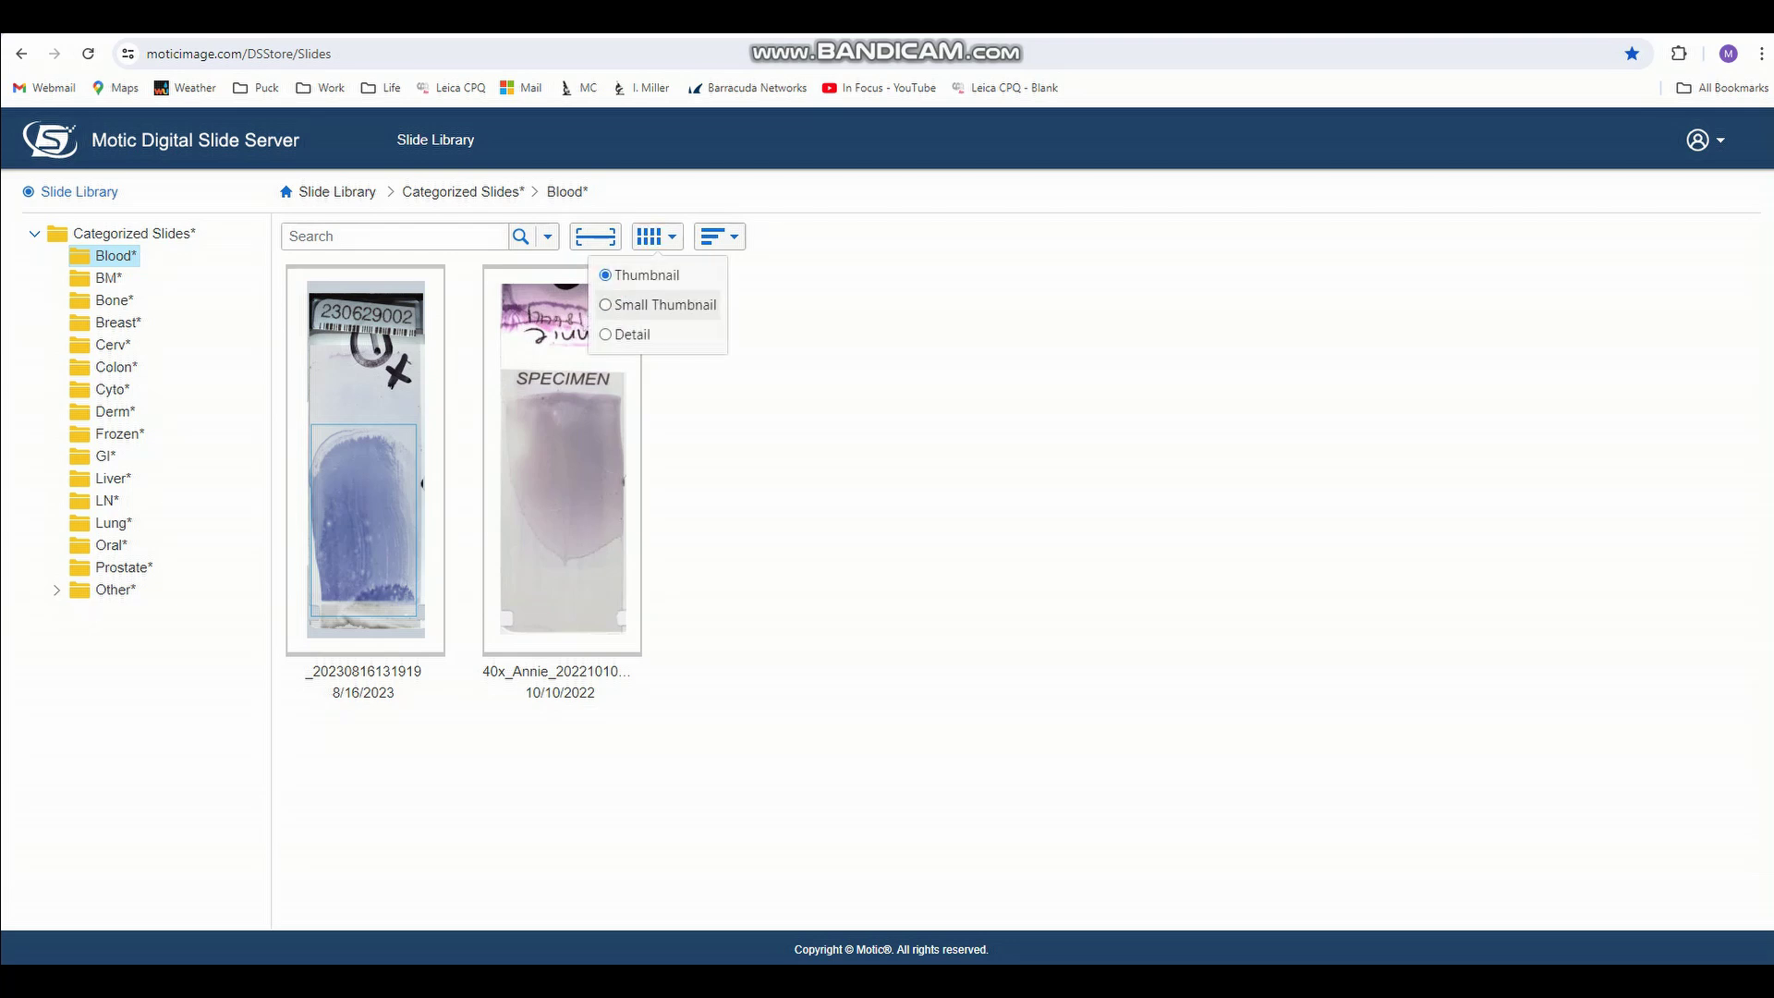
{"action": "left_click", "coordinate": [663, 305]}
{"action": "left_click", "coordinate": [657, 236]}
{"action": "left_click", "coordinate": [645, 275]}
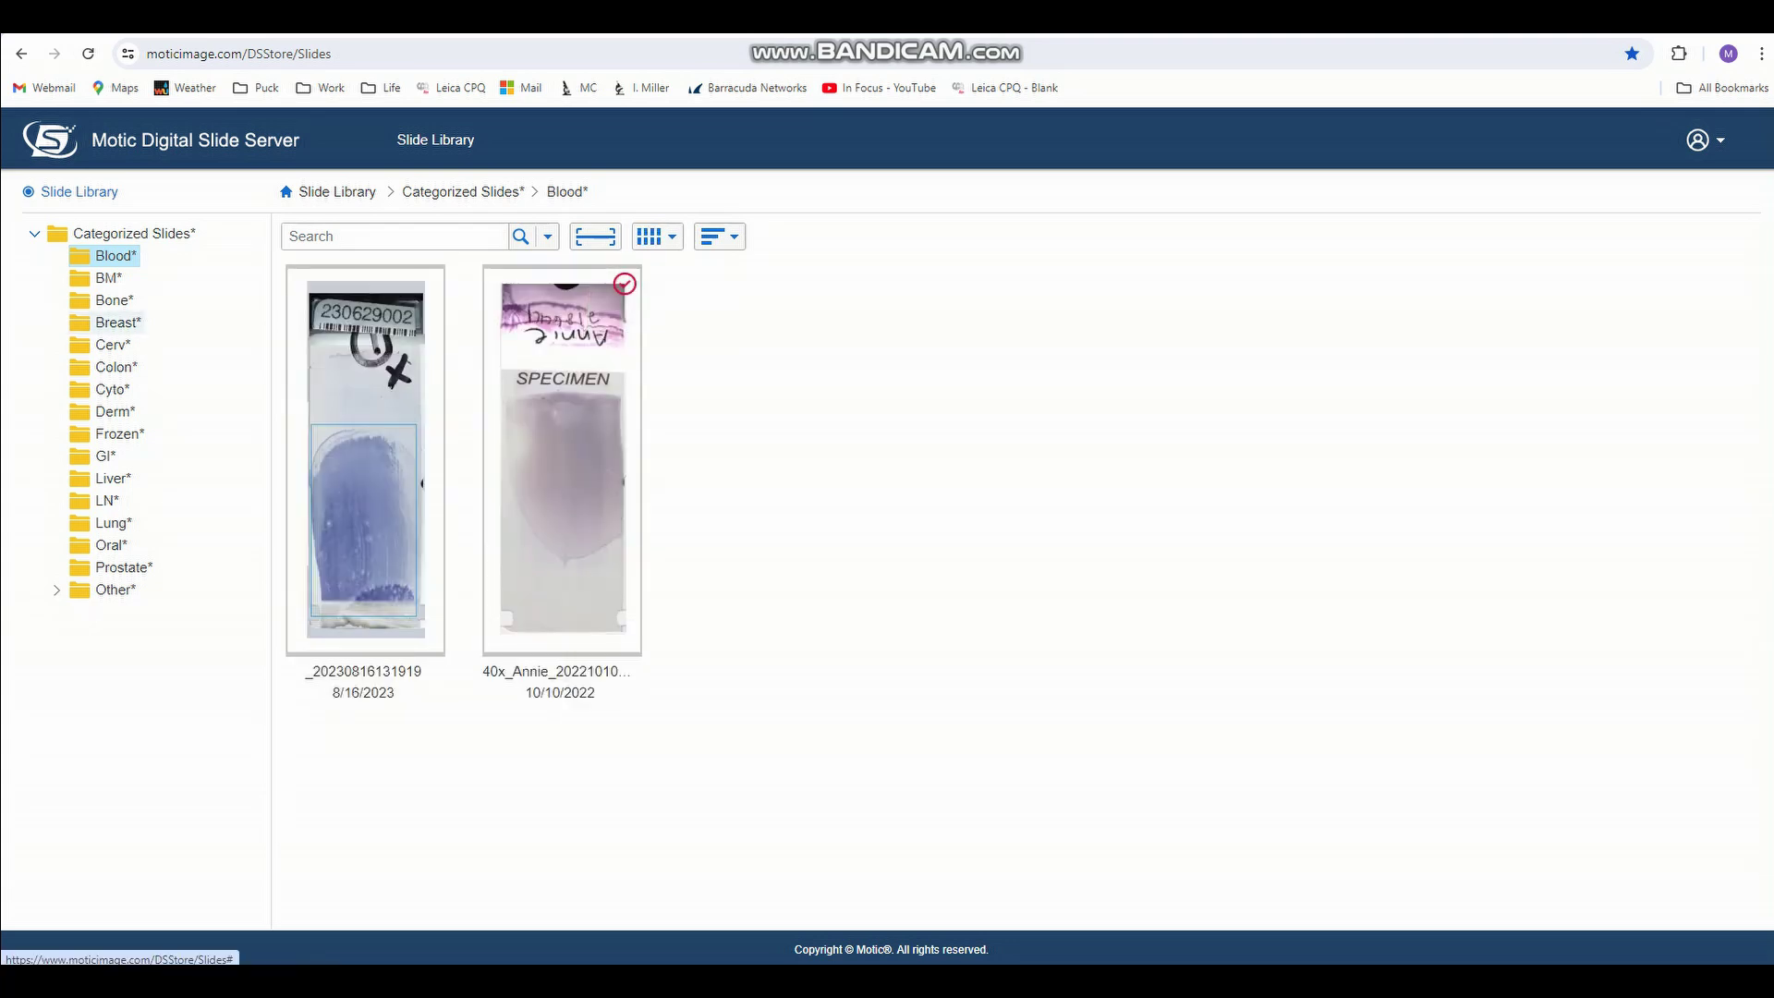
{"action": "left_click", "coordinate": [117, 322]}
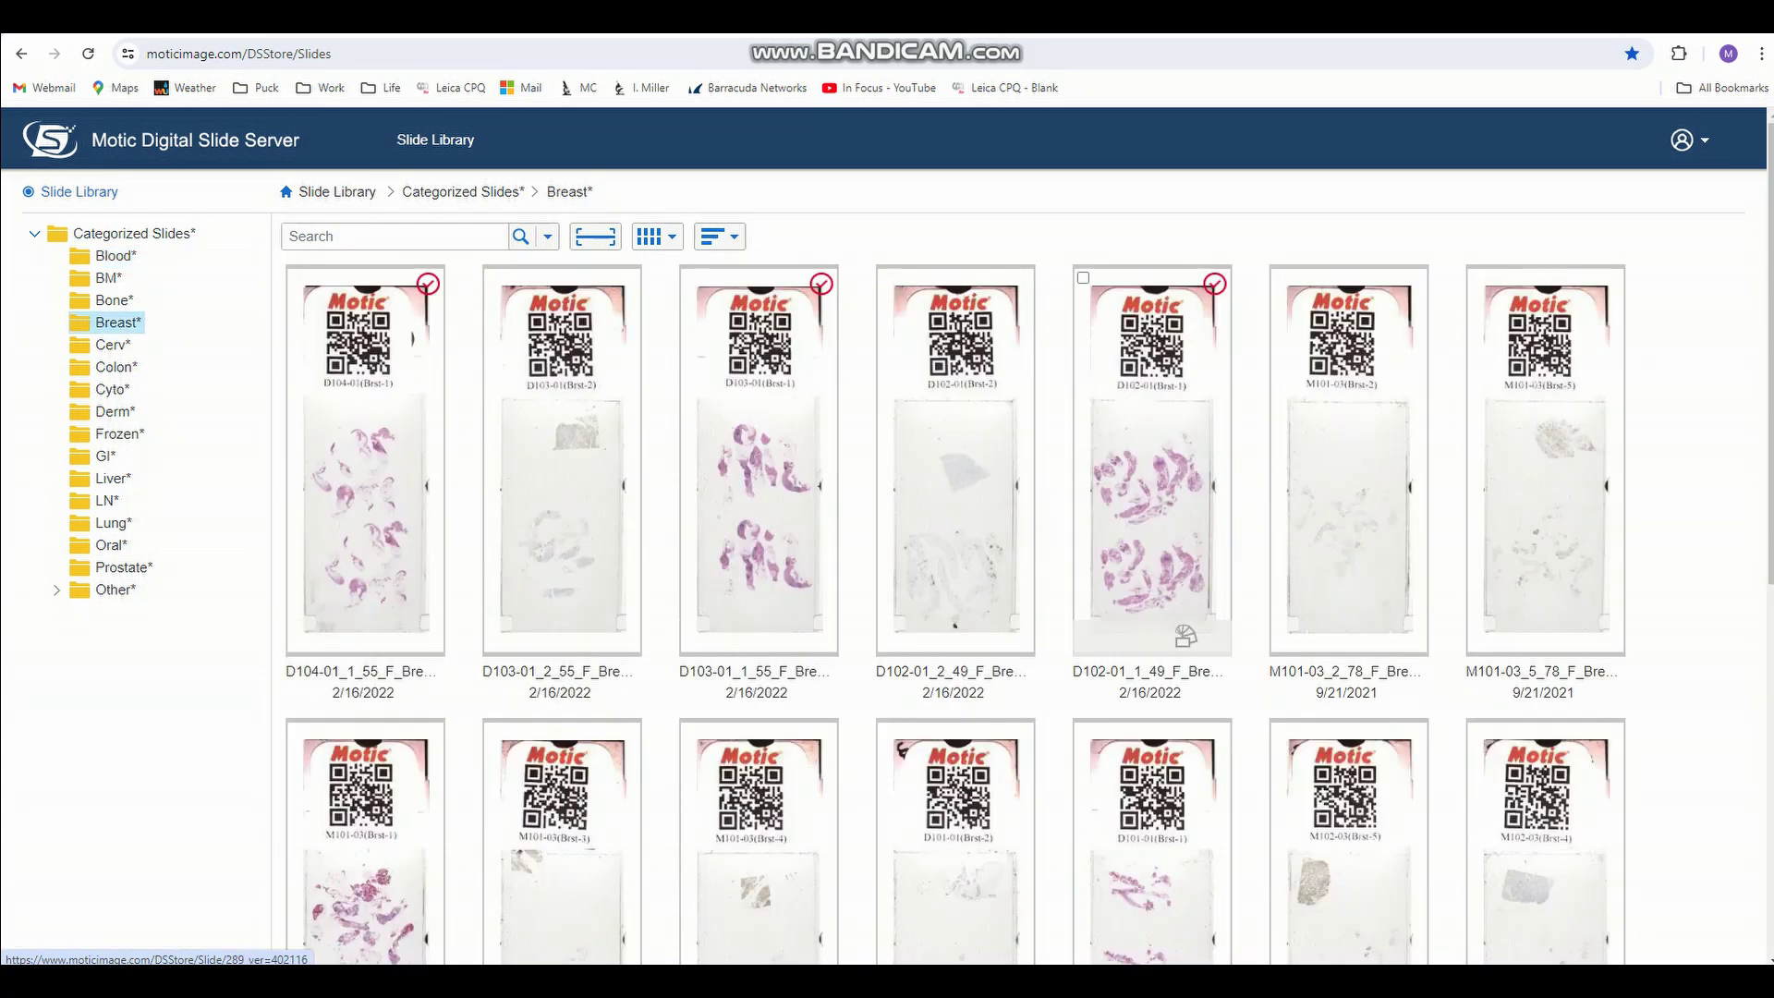
{"action": "scroll", "coordinate": [1153, 637], "scroll_direction": "down", "scroll_amount": 3}
{"action": "left_click", "coordinate": [365, 637]}
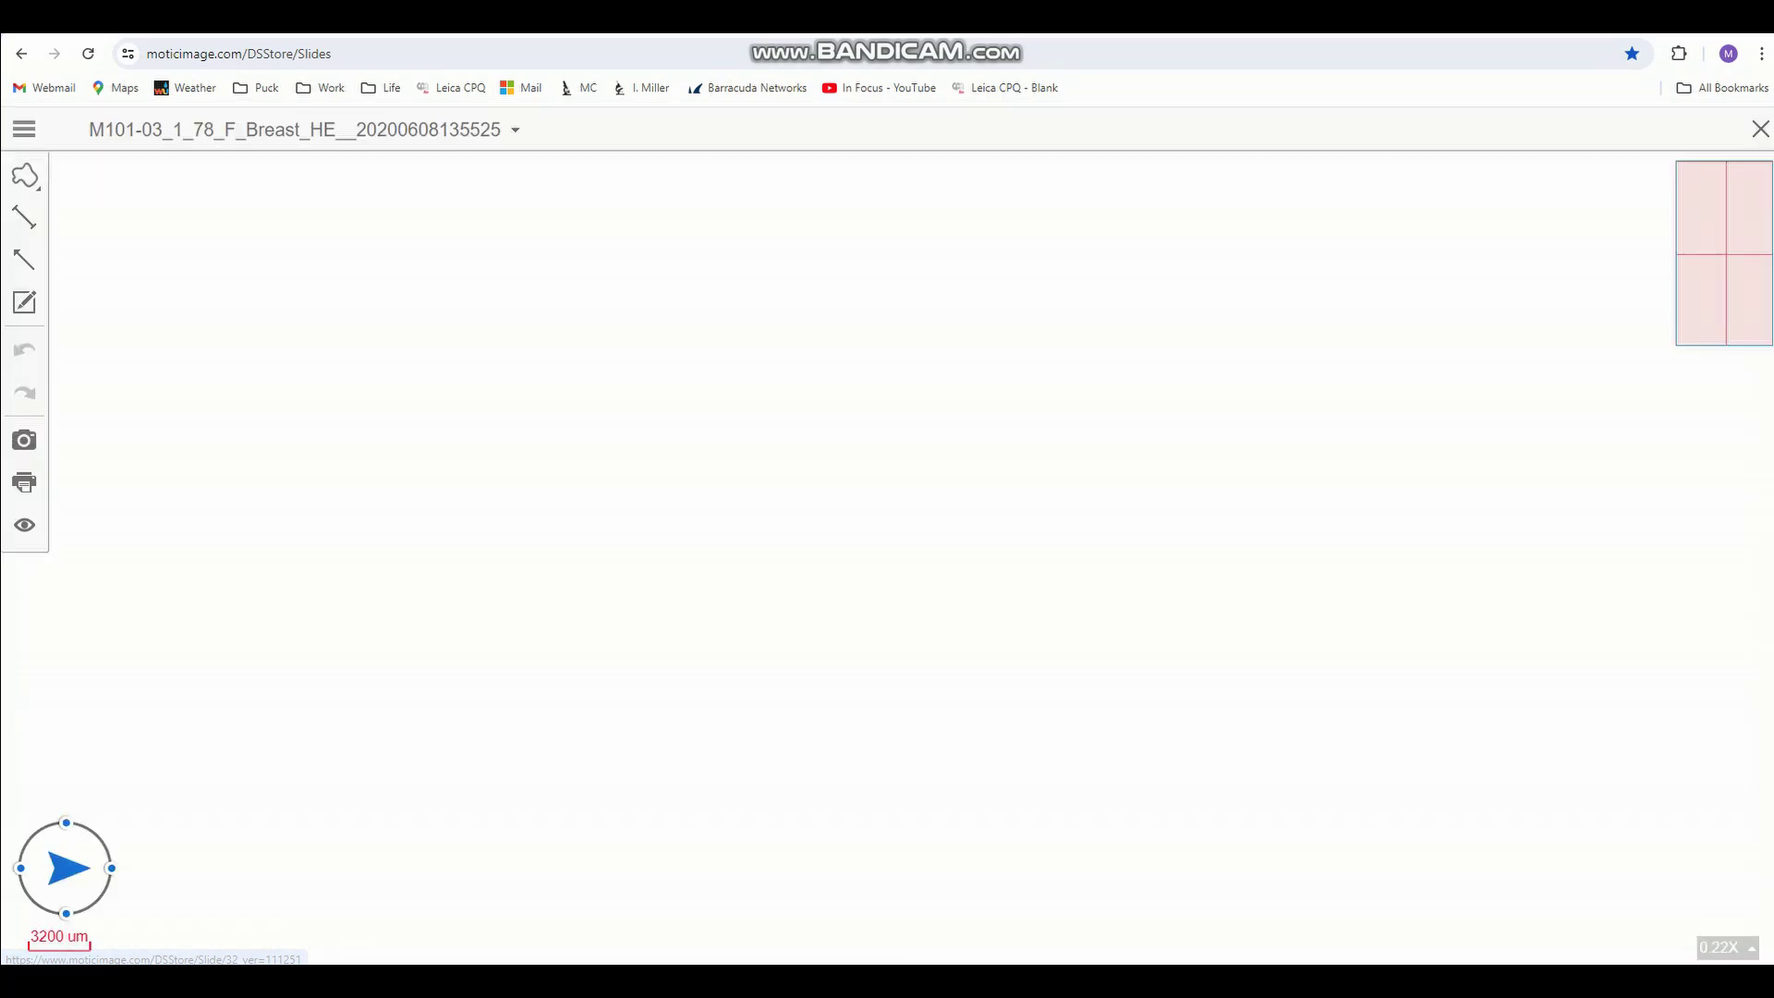
Examine several regions of the breast tissue at different magnifications across the slide.
{"action": "scroll", "coordinate": [678, 525], "scroll_direction": "up", "scroll_amount": 10}
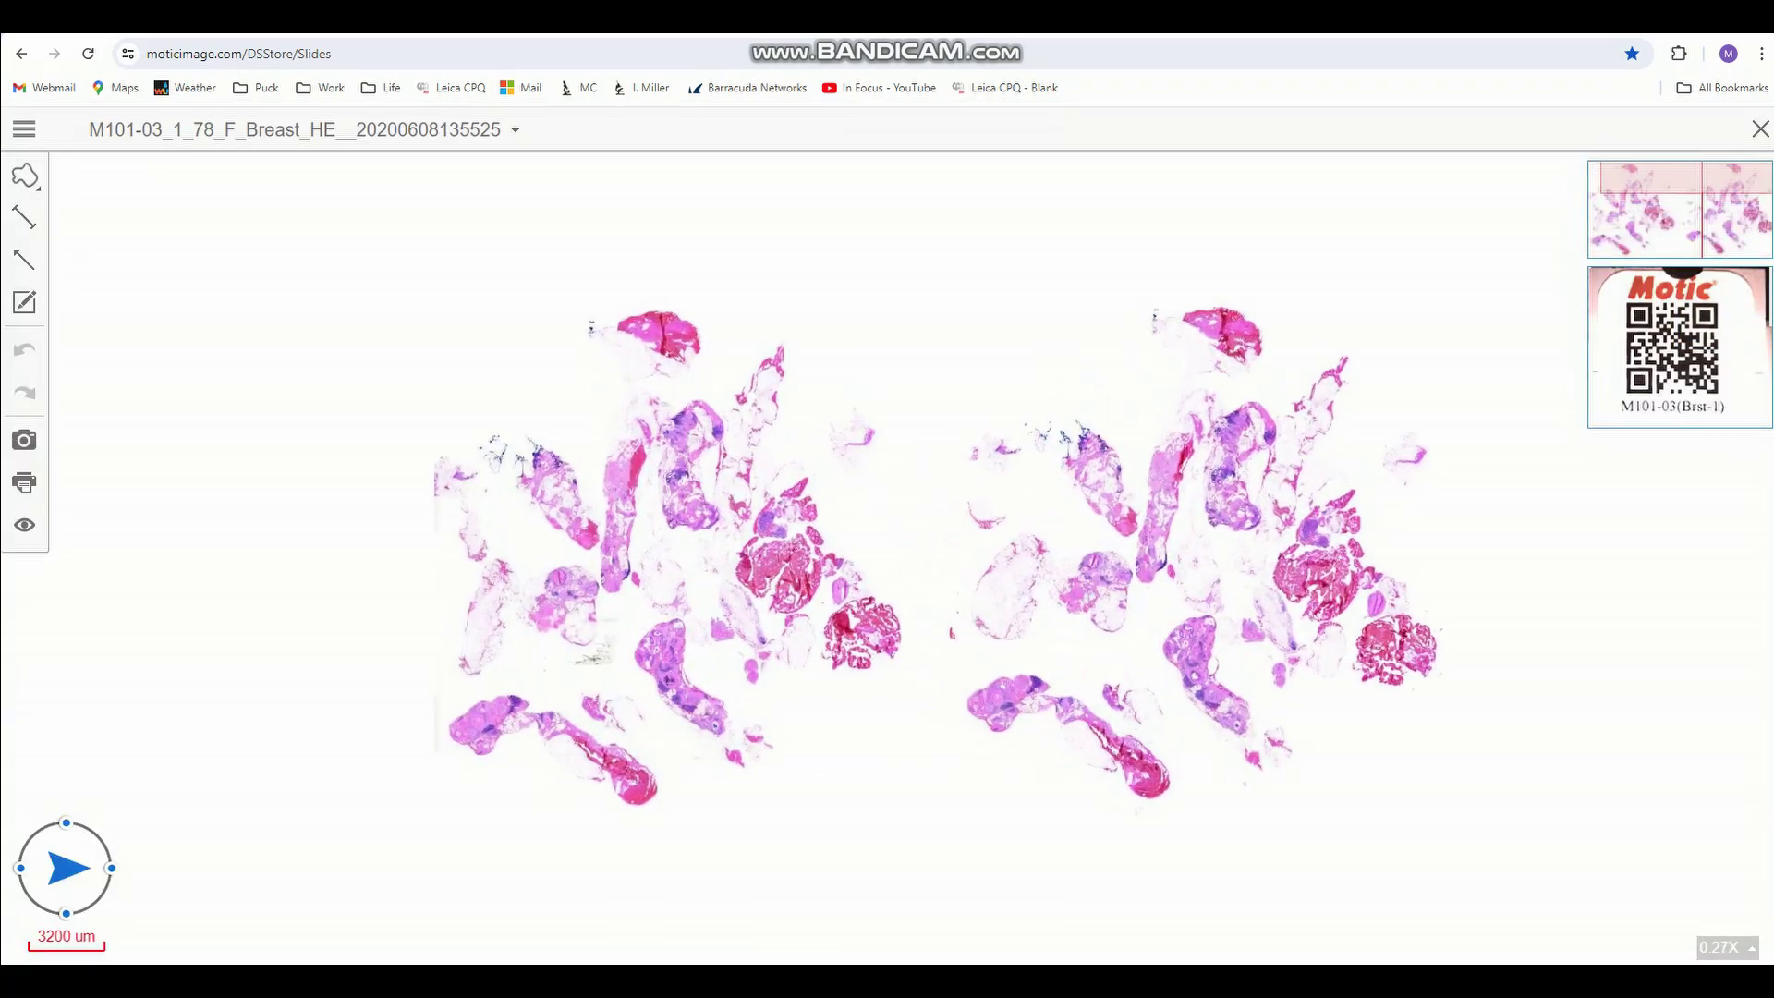
{"action": "scroll", "coordinate": [560, 543], "scroll_direction": "up", "scroll_amount": 4}
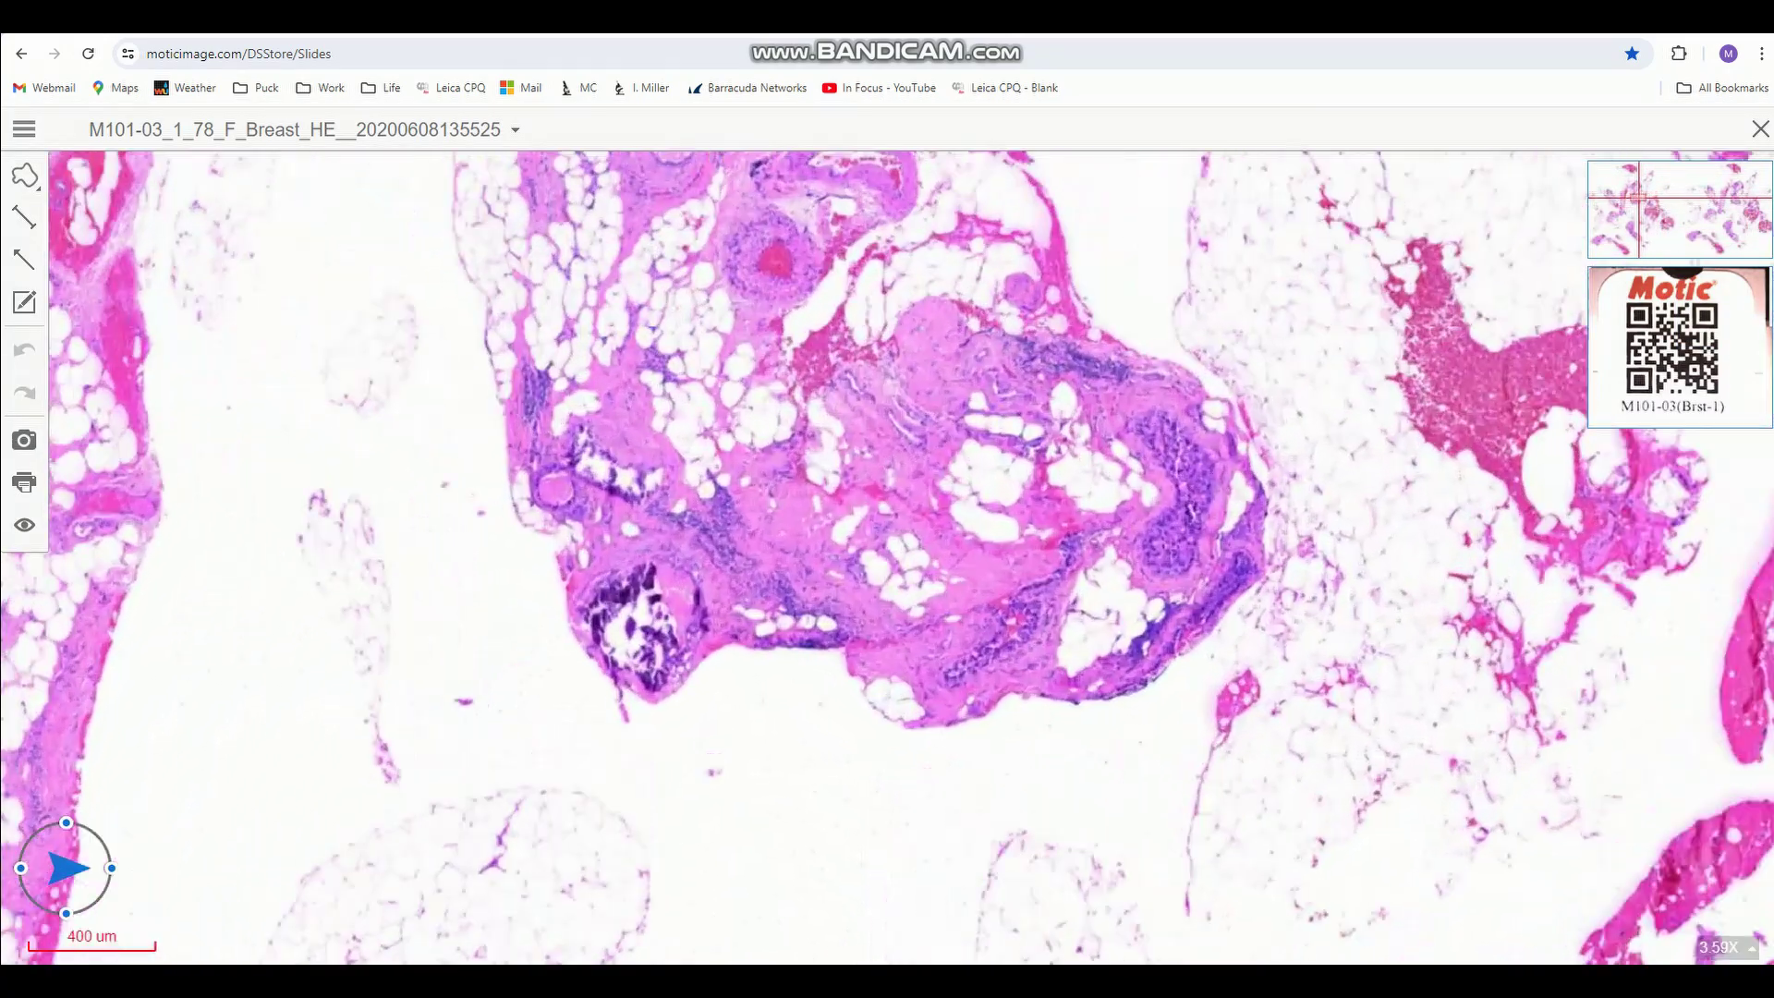
{"action": "scroll", "coordinate": [869, 545], "scroll_direction": "up", "scroll_amount": 1}
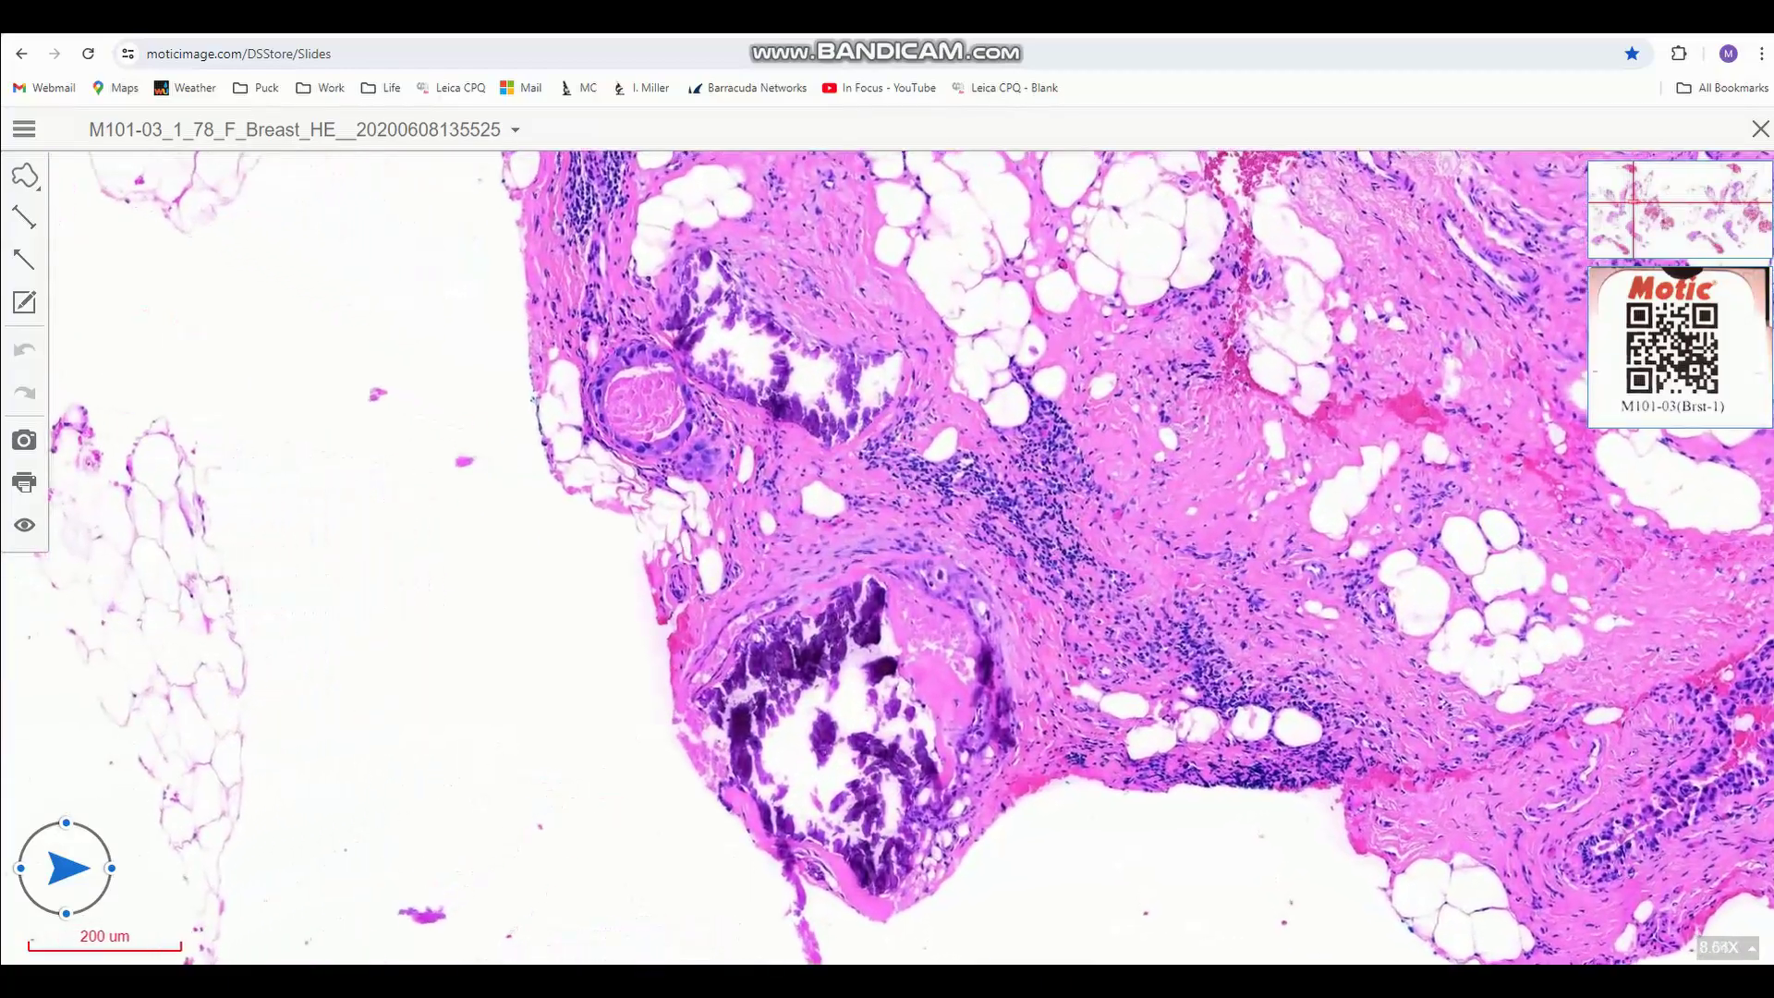
{"action": "left_click_drag", "start_coordinate": [868, 546], "coordinate": [710, 454]}
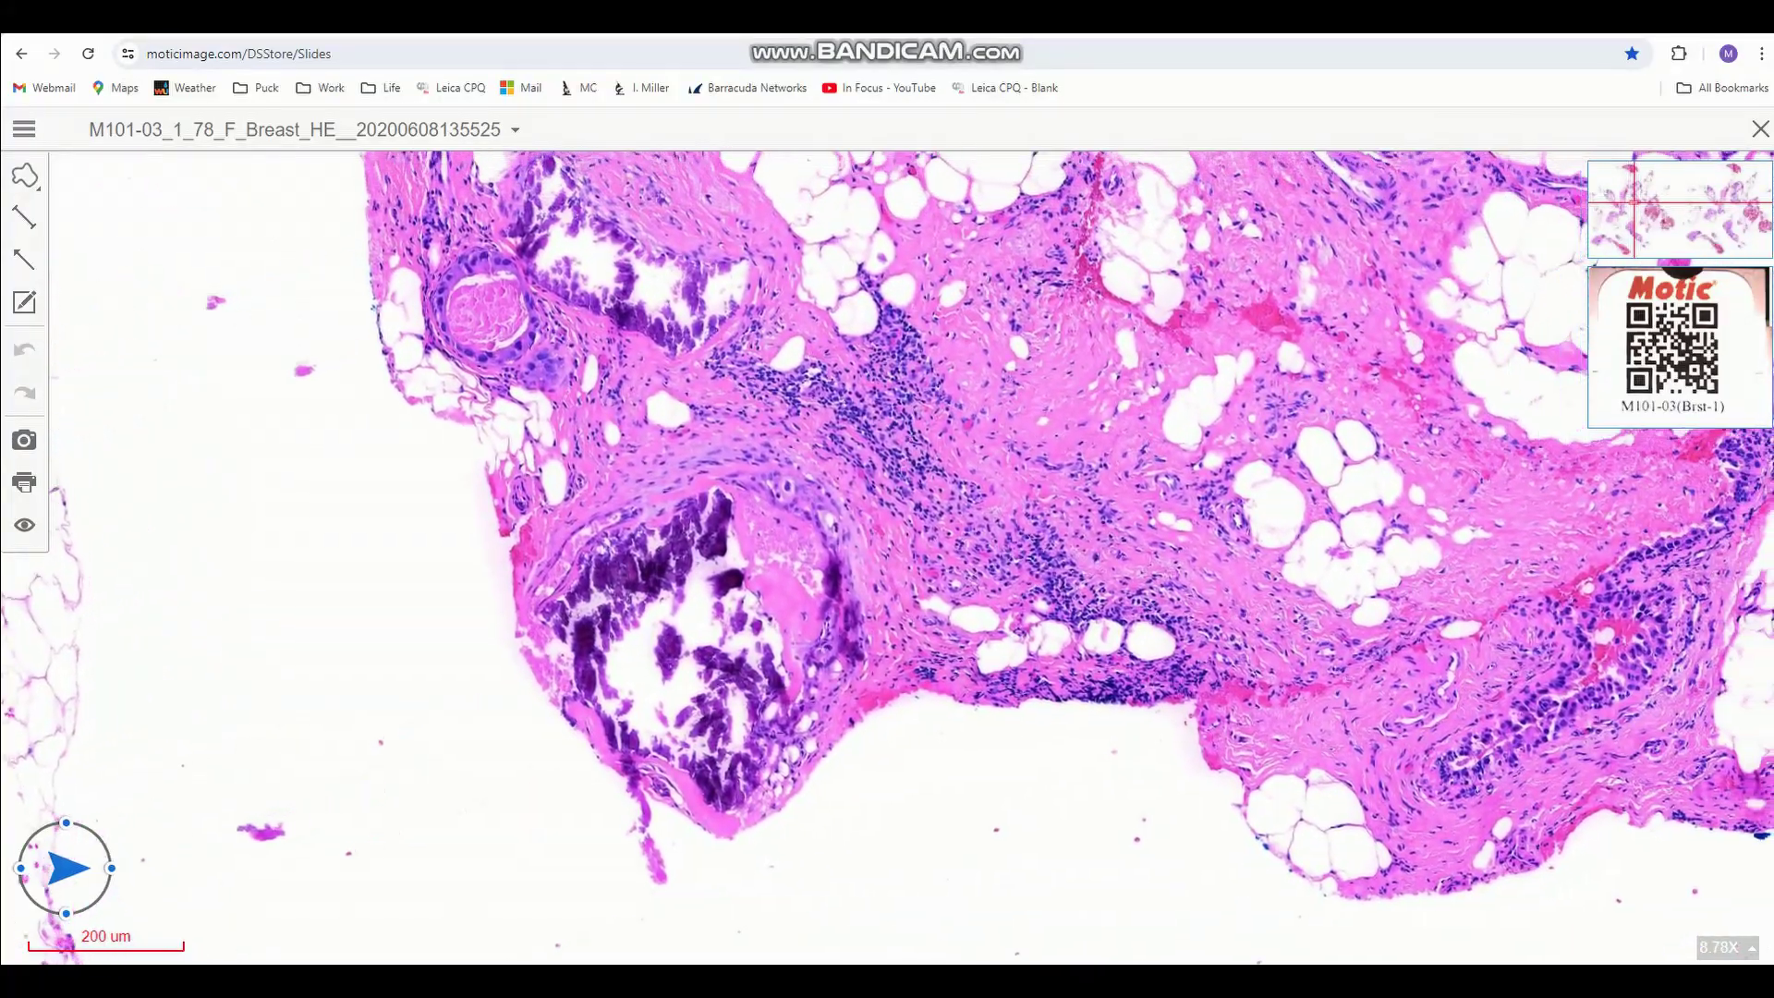
{"action": "left_click", "coordinate": [1744, 214]}
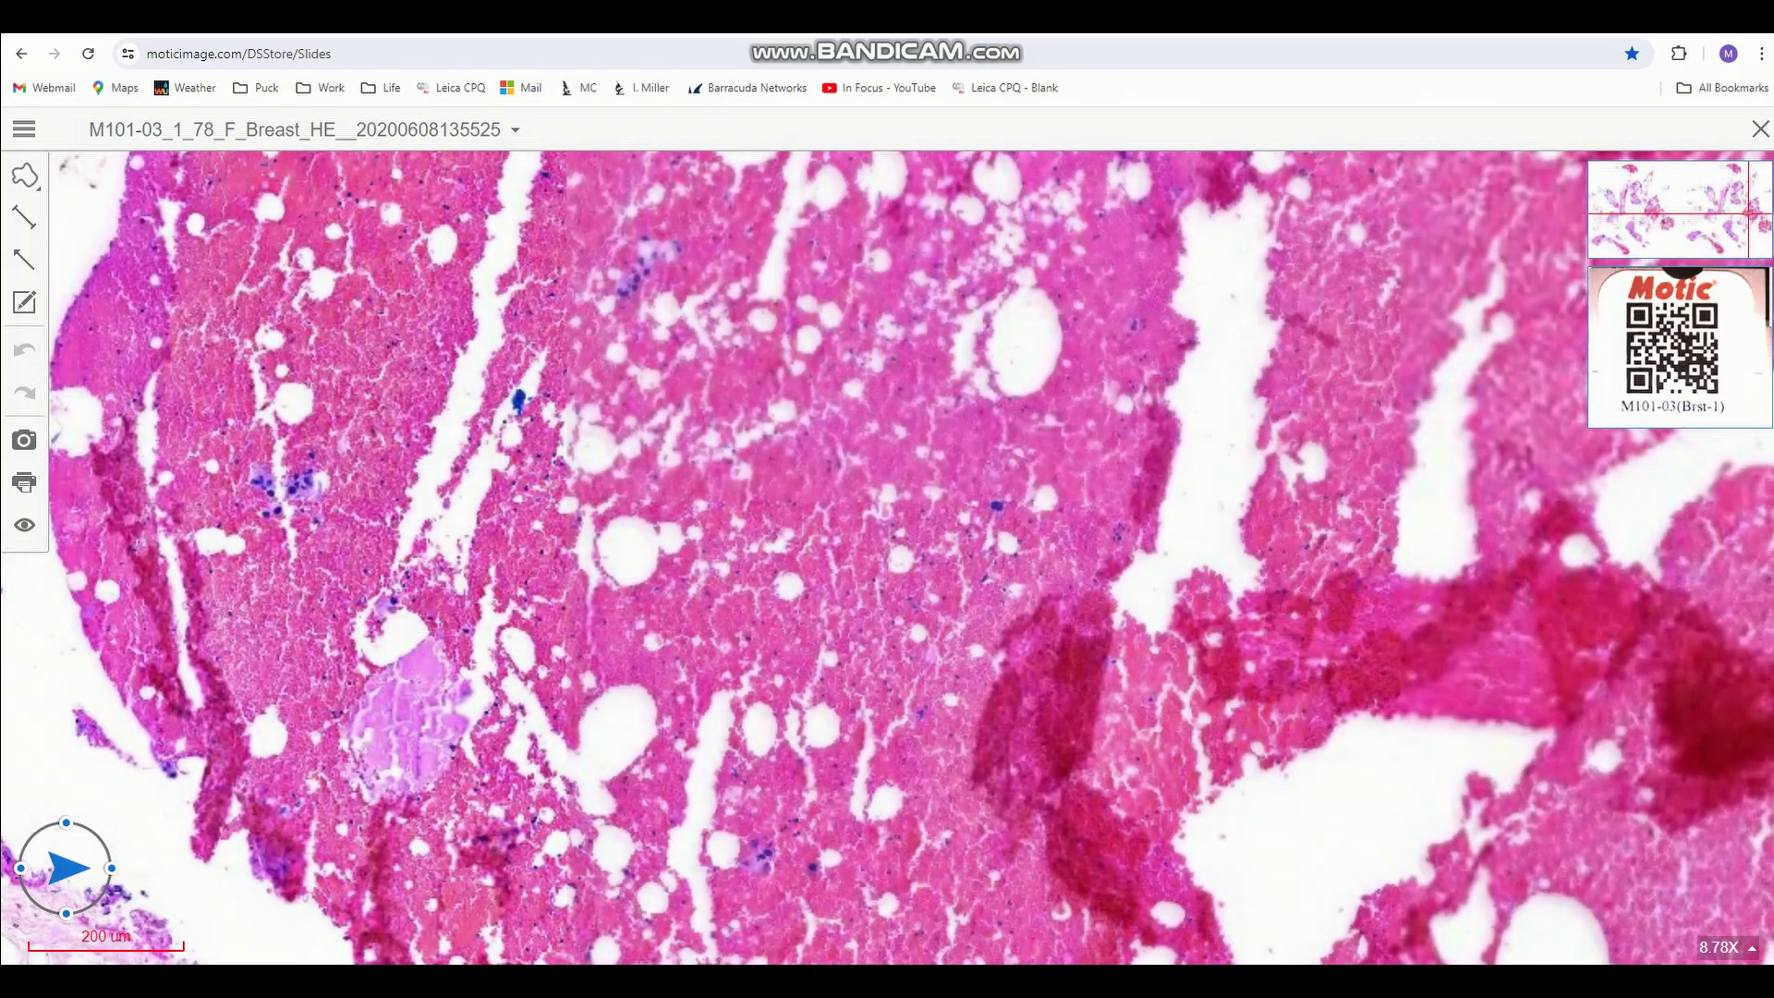
{"action": "left_click_drag", "start_coordinate": [703, 638], "coordinate": [1126, 286]}
{"action": "left_click_drag", "start_coordinate": [420, 915], "coordinate": [1156, 377]}
{"action": "scroll", "coordinate": [1157, 377], "scroll_direction": "down", "scroll_amount": 2}
{"action": "left_click_drag", "start_coordinate": [795, 852], "coordinate": [964, 423]}
{"action": "scroll", "coordinate": [961, 307], "scroll_direction": "up", "scroll_amount": 1}
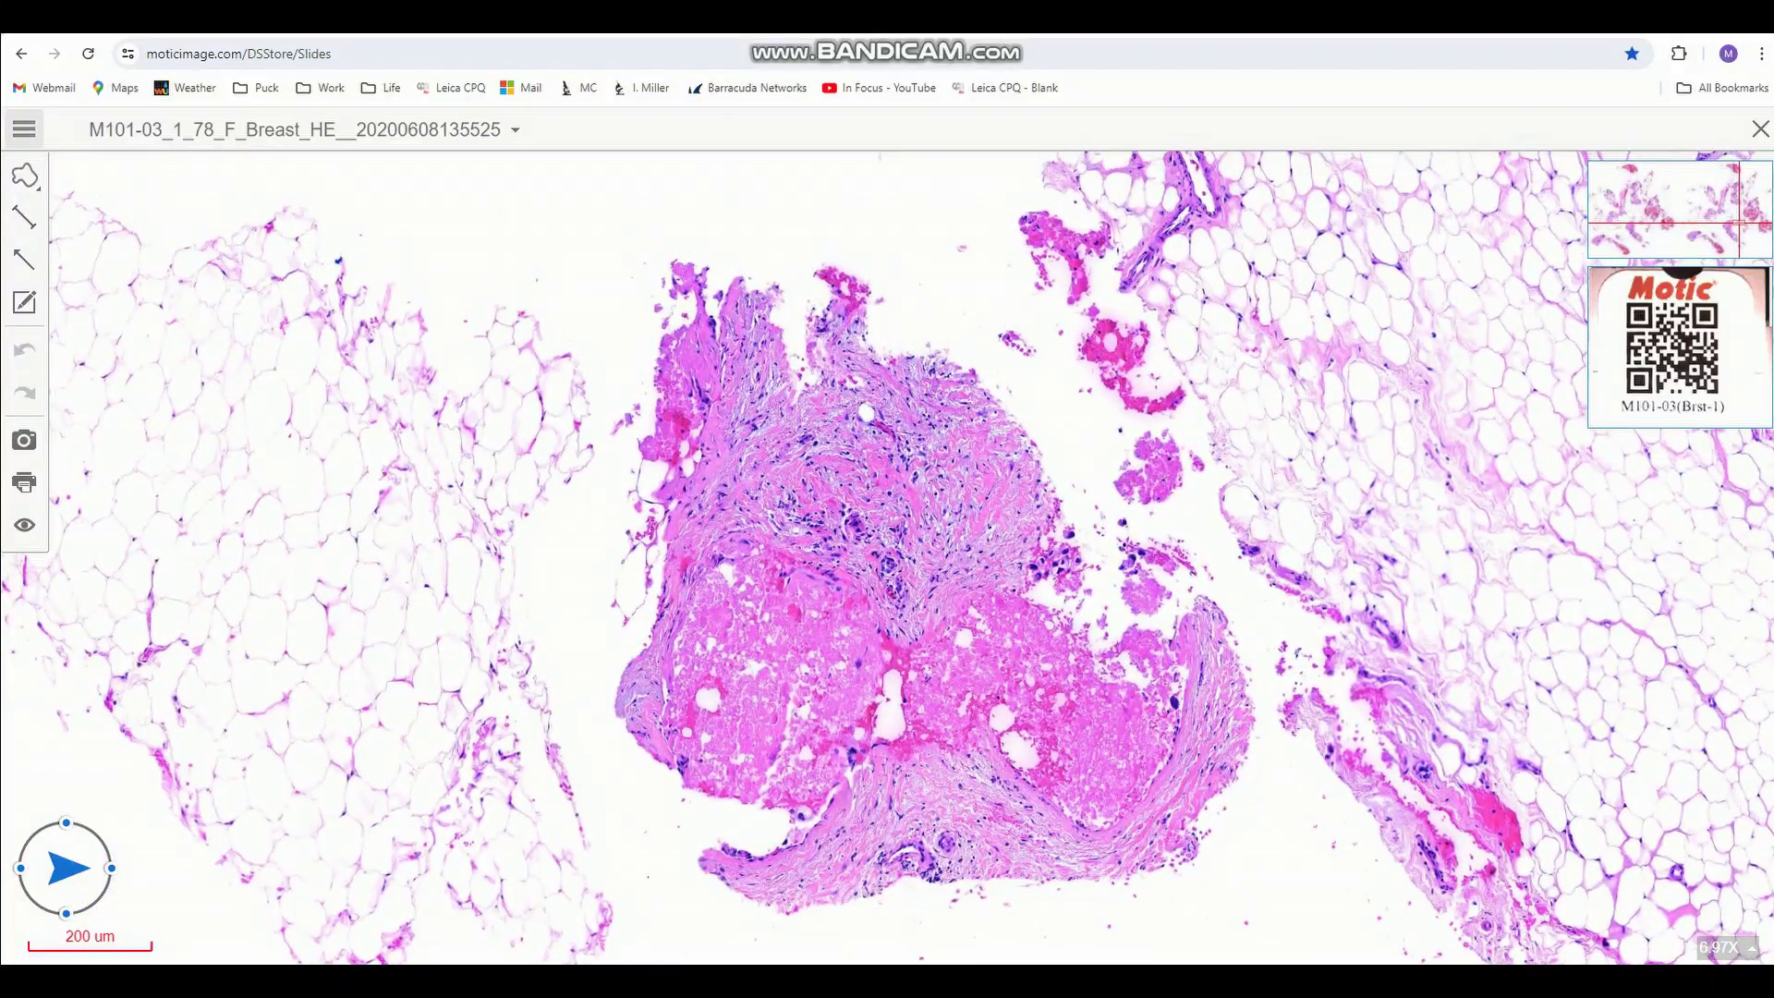
Read through the slide notes with the patient, specimen and stain details.
{"action": "left_click", "coordinate": [24, 128]}
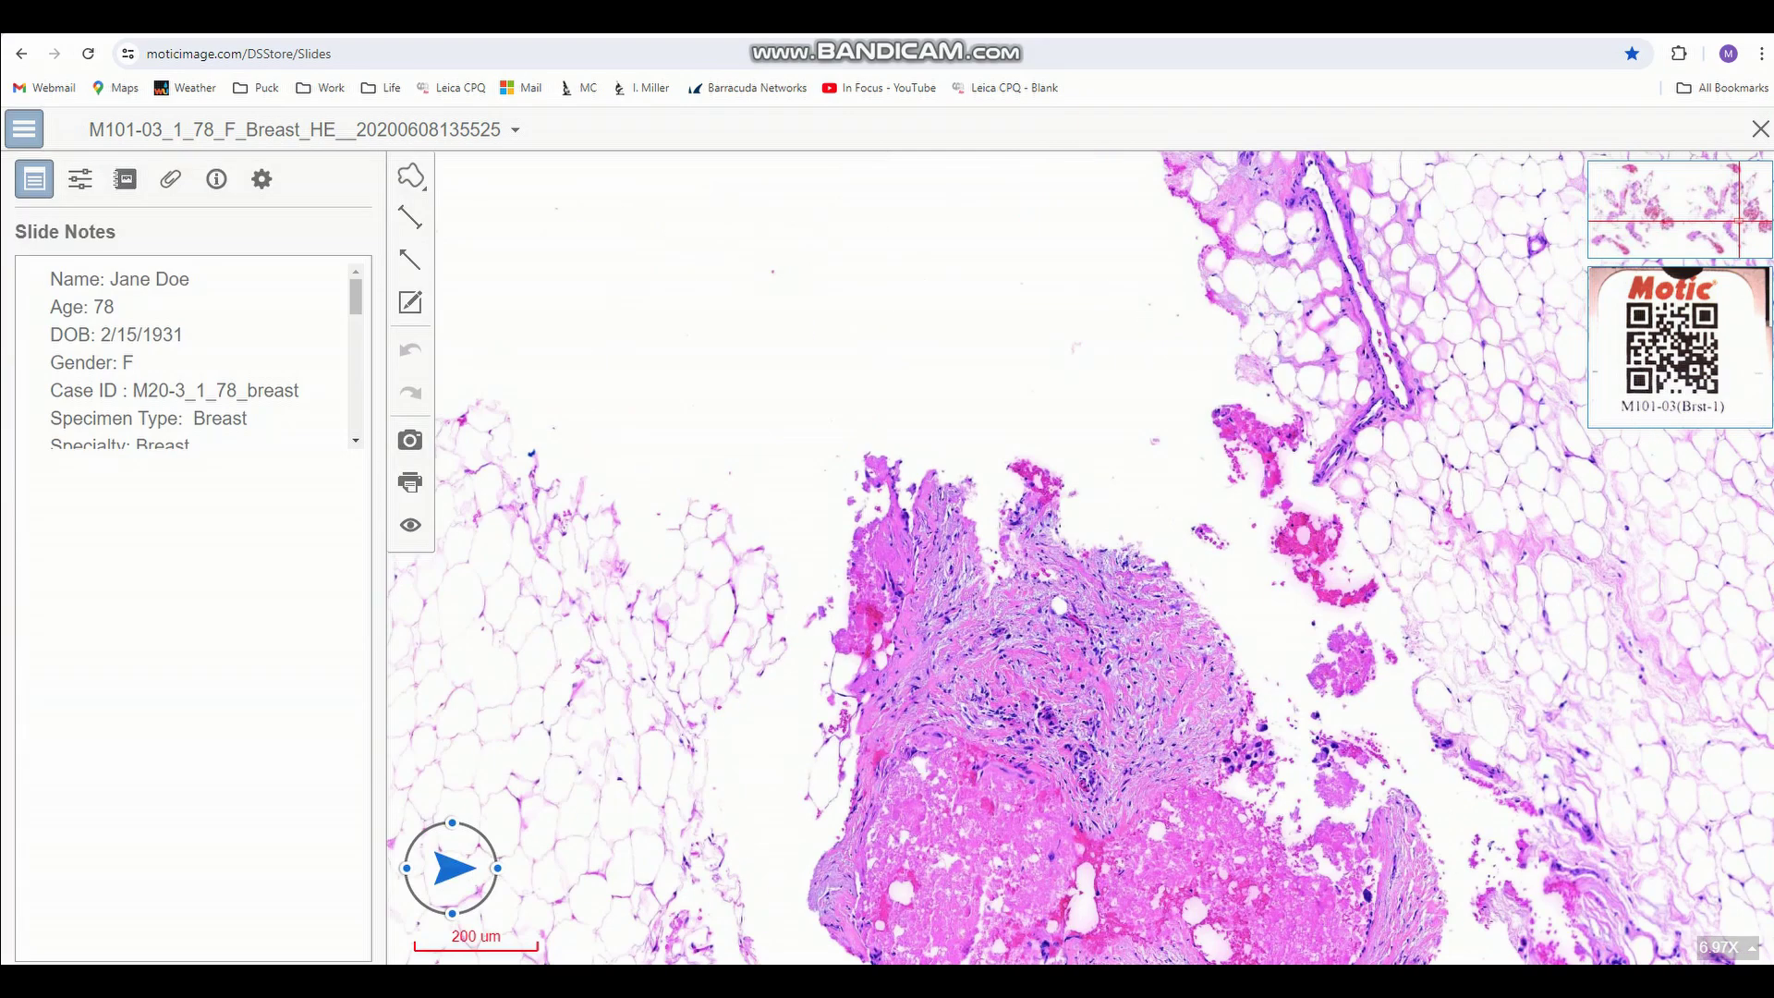
{"action": "scroll", "coordinate": [185, 356], "scroll_direction": "down", "scroll_amount": 8}
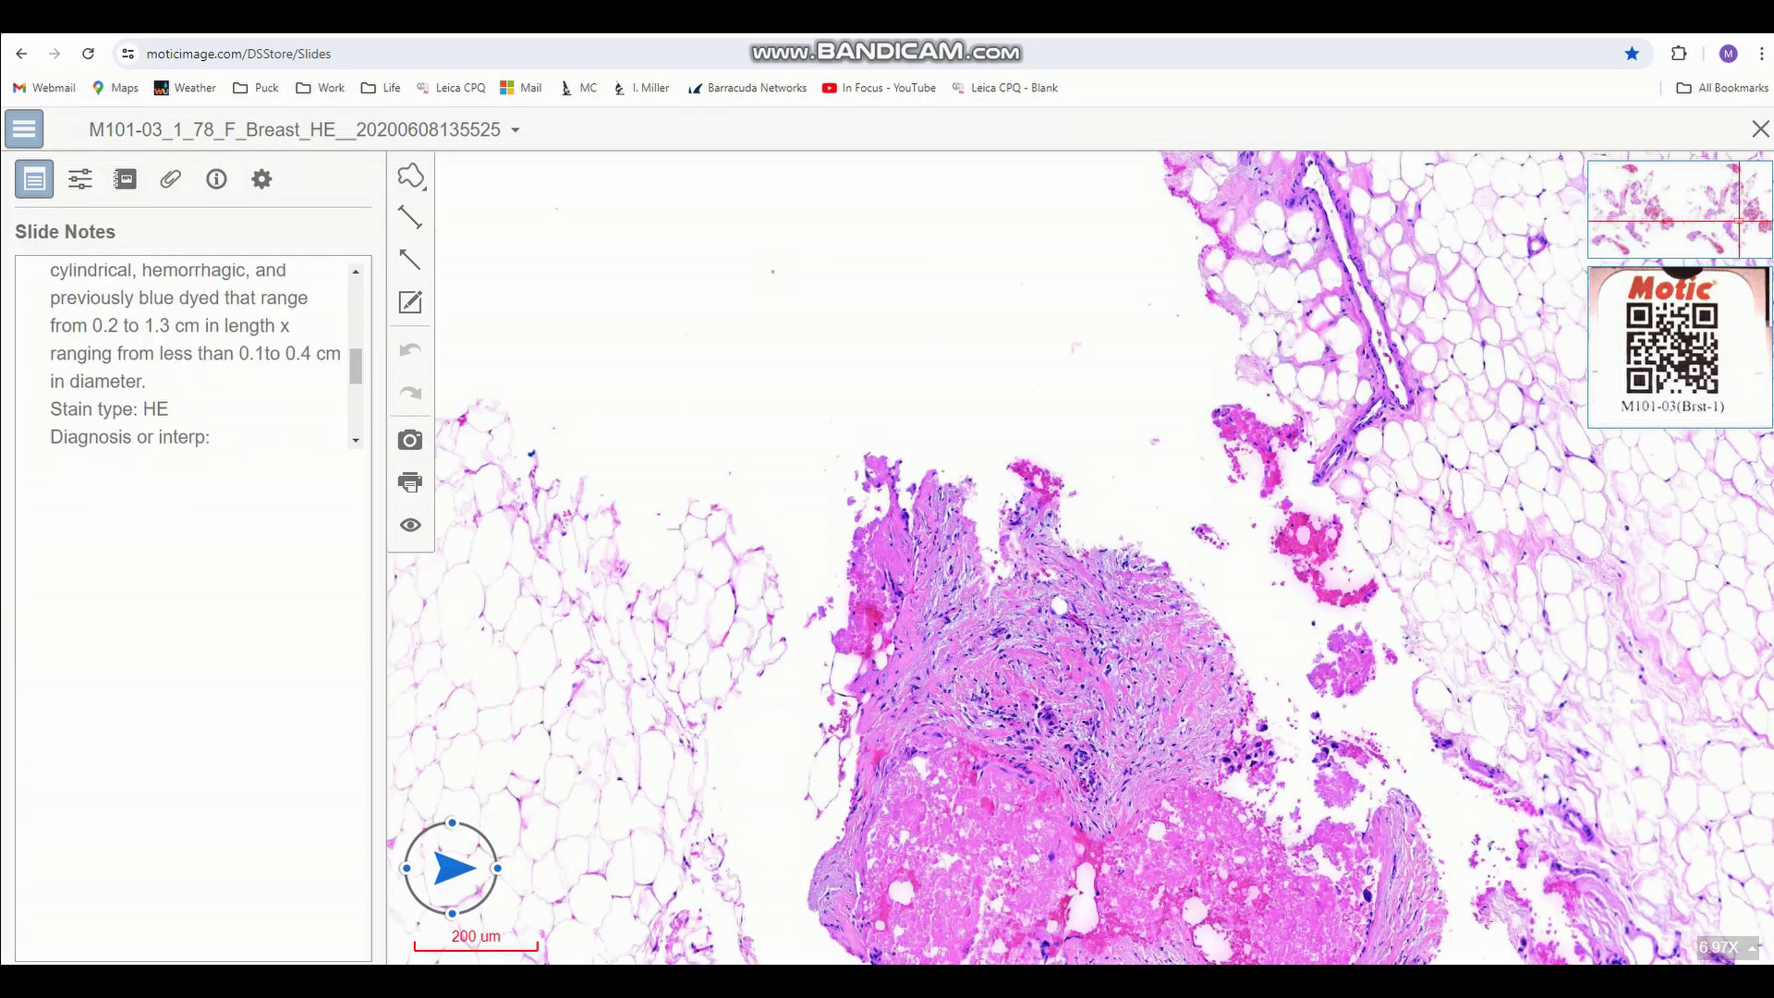
{"action": "scroll", "coordinate": [185, 355], "scroll_direction": "up", "scroll_amount": 8}
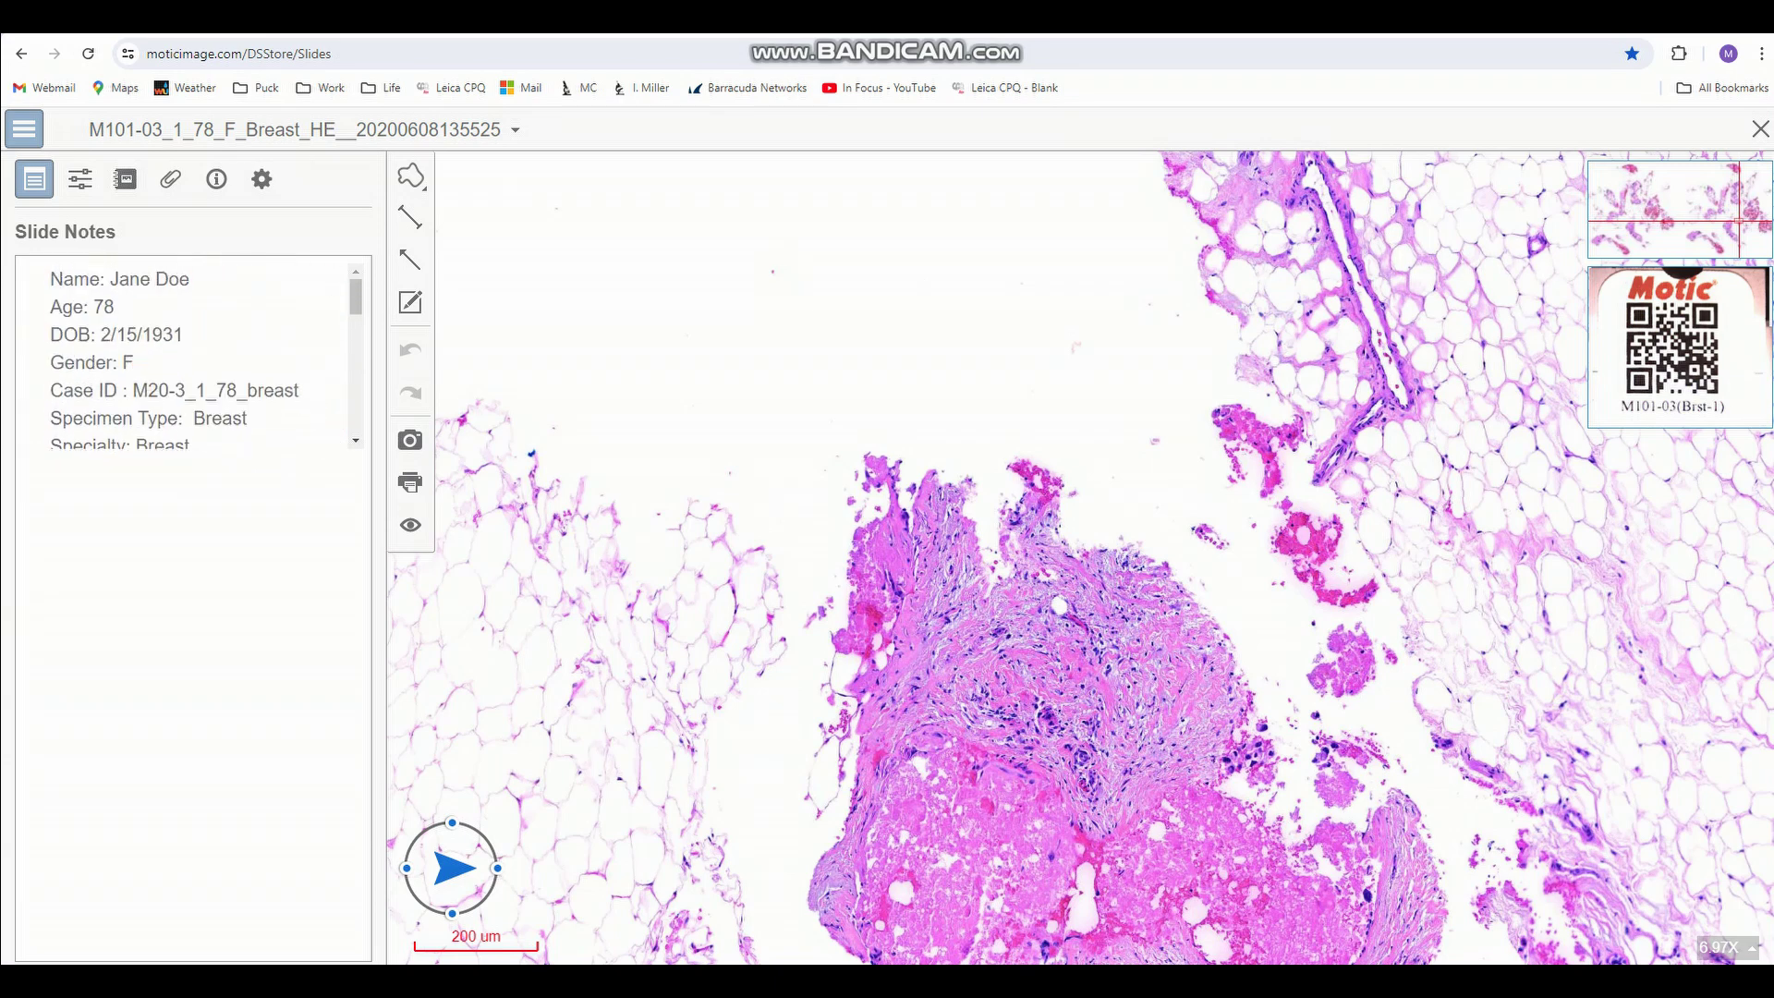
{"action": "scroll", "coordinate": [185, 356], "scroll_direction": "down", "scroll_amount": 4}
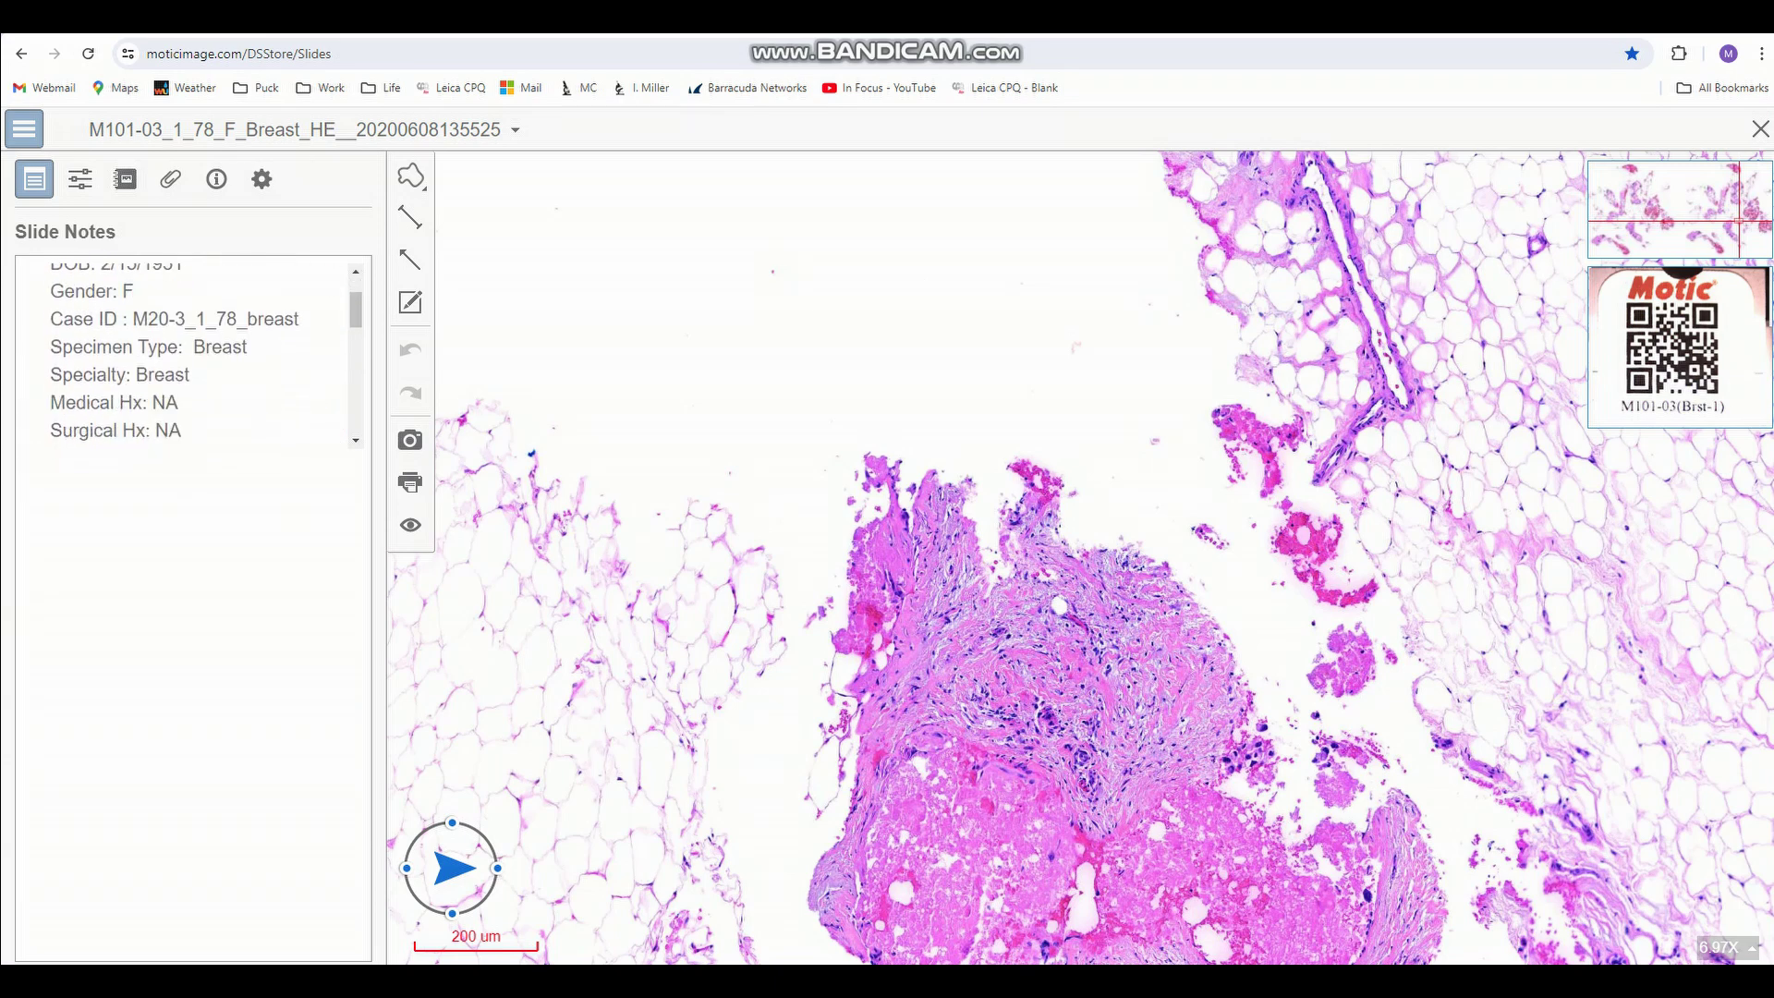
{"action": "scroll", "coordinate": [185, 356], "scroll_direction": "up", "scroll_amount": 4}
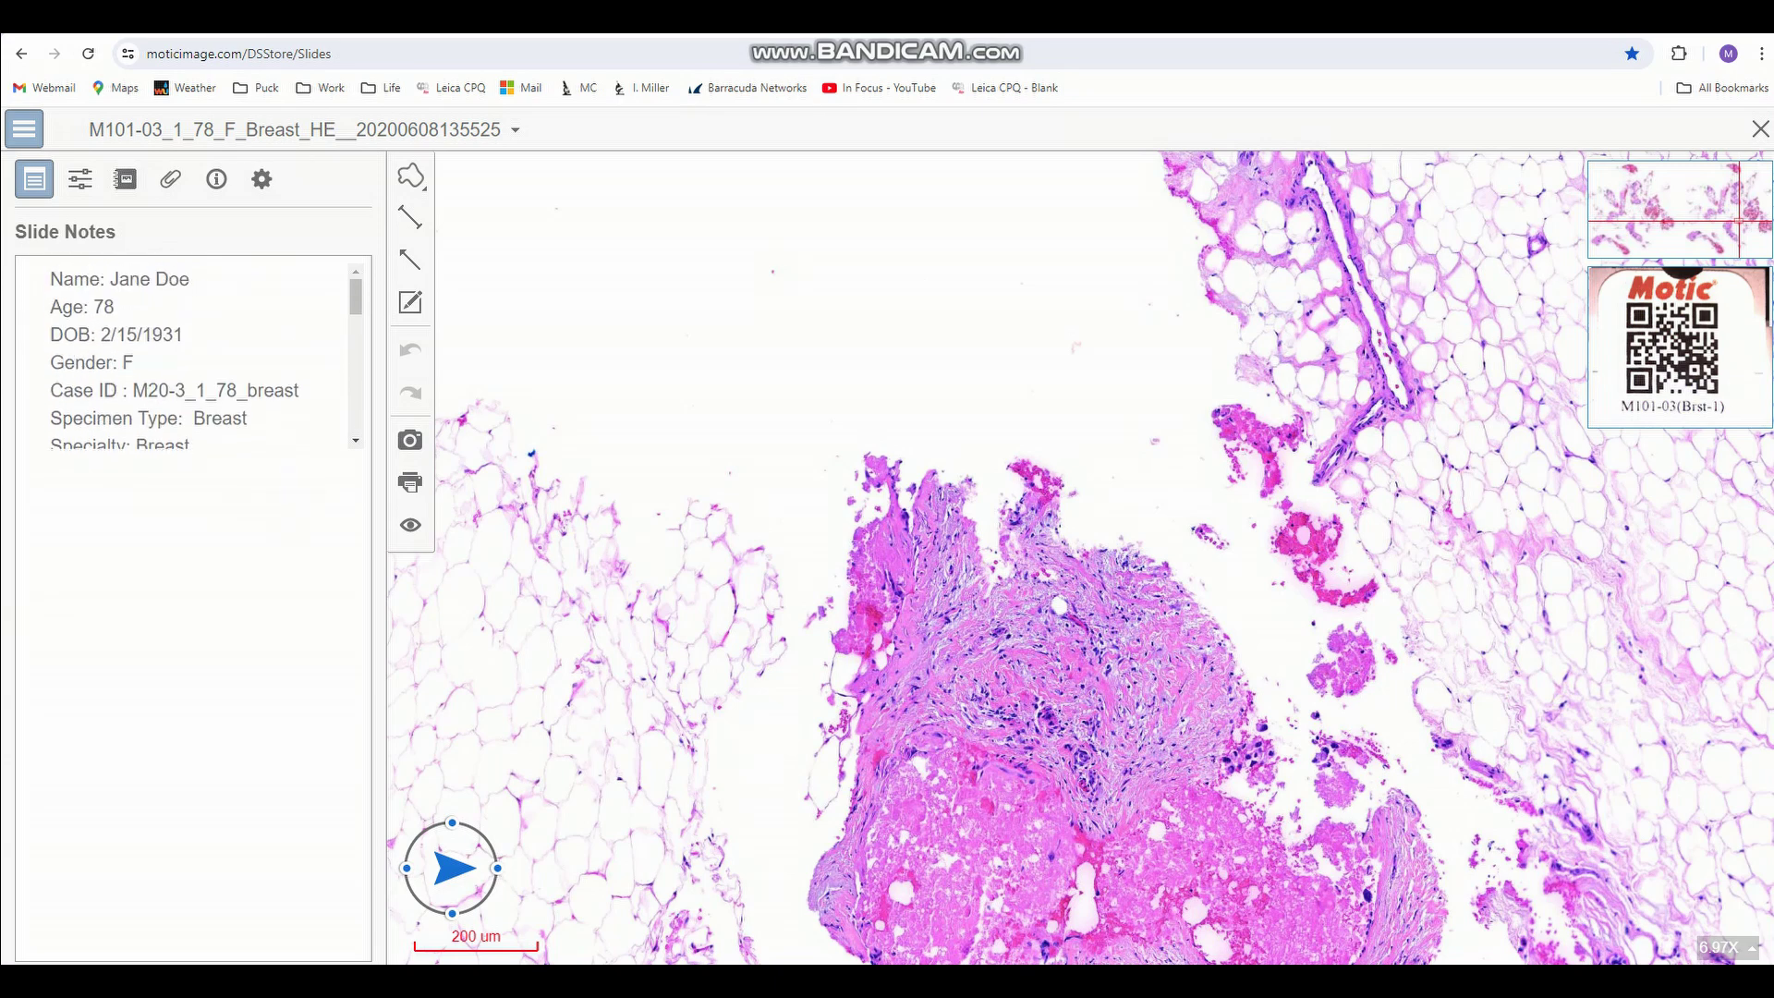
Set the image's gamma factor to 0.80 and check the effect on the tissue.
{"action": "left_click", "coordinate": [80, 180]}
{"action": "left_click_drag", "start_coordinate": [198, 306], "coordinate": [174, 306]}
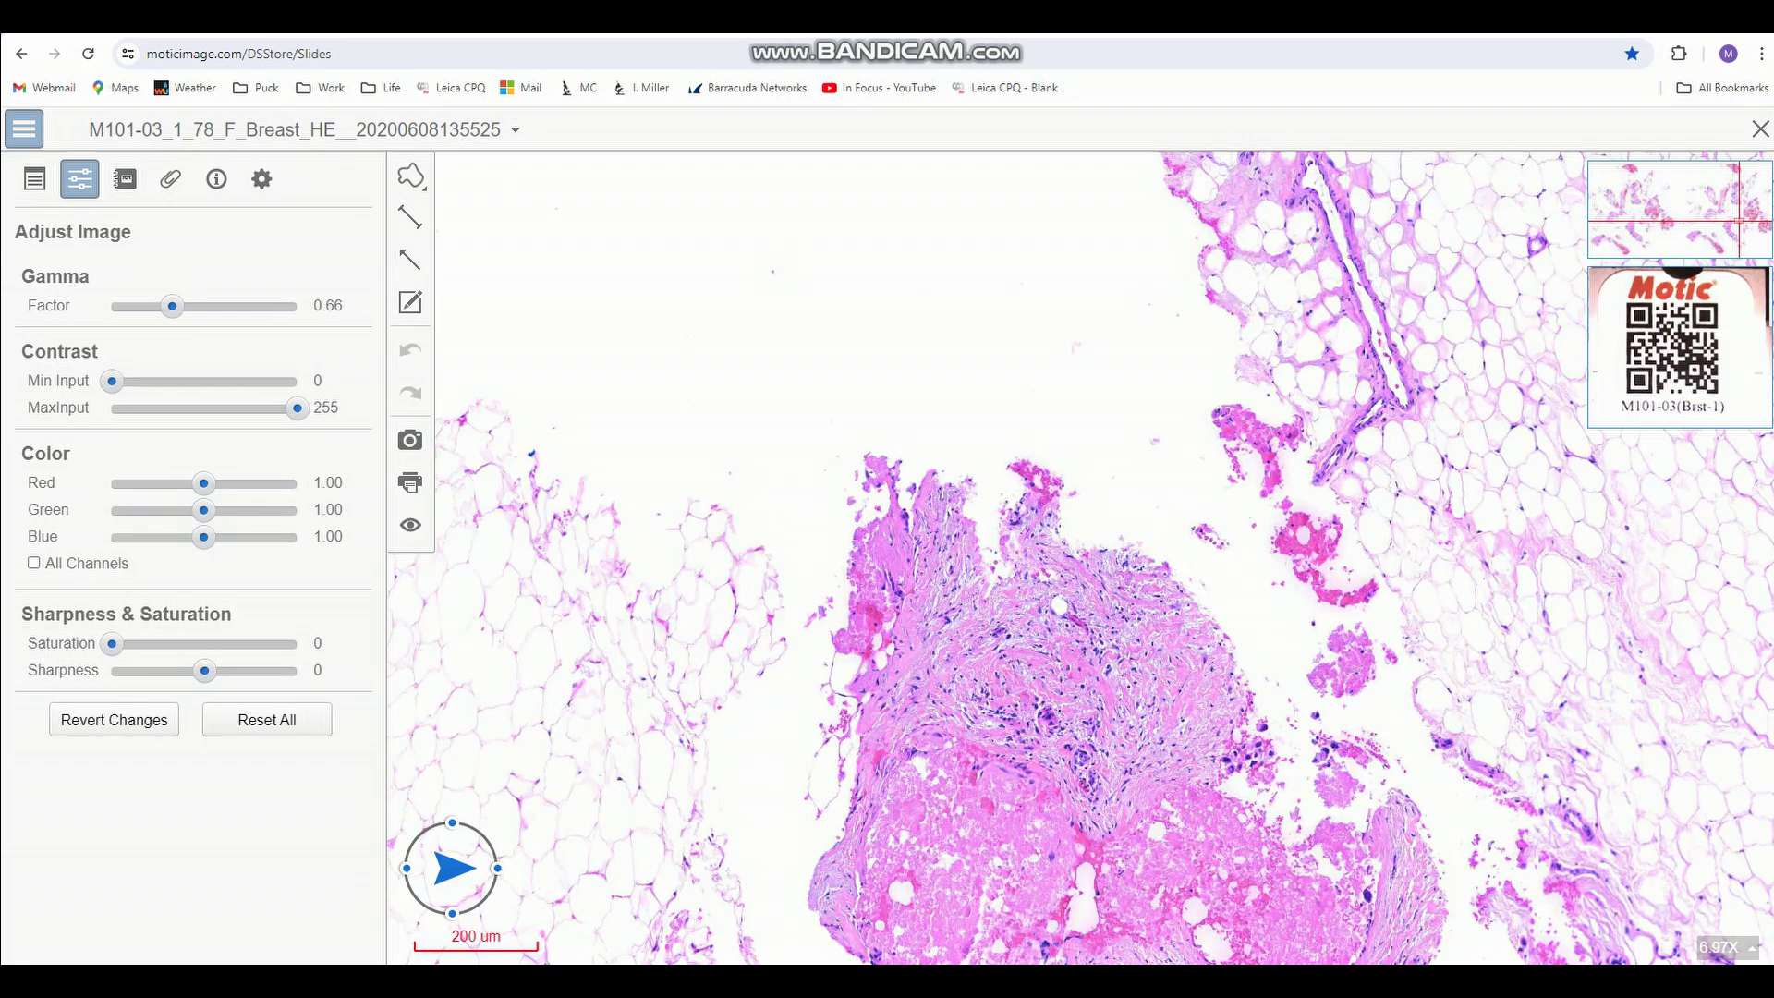
{"action": "left_click_drag", "start_coordinate": [172, 306], "coordinate": [188, 306]}
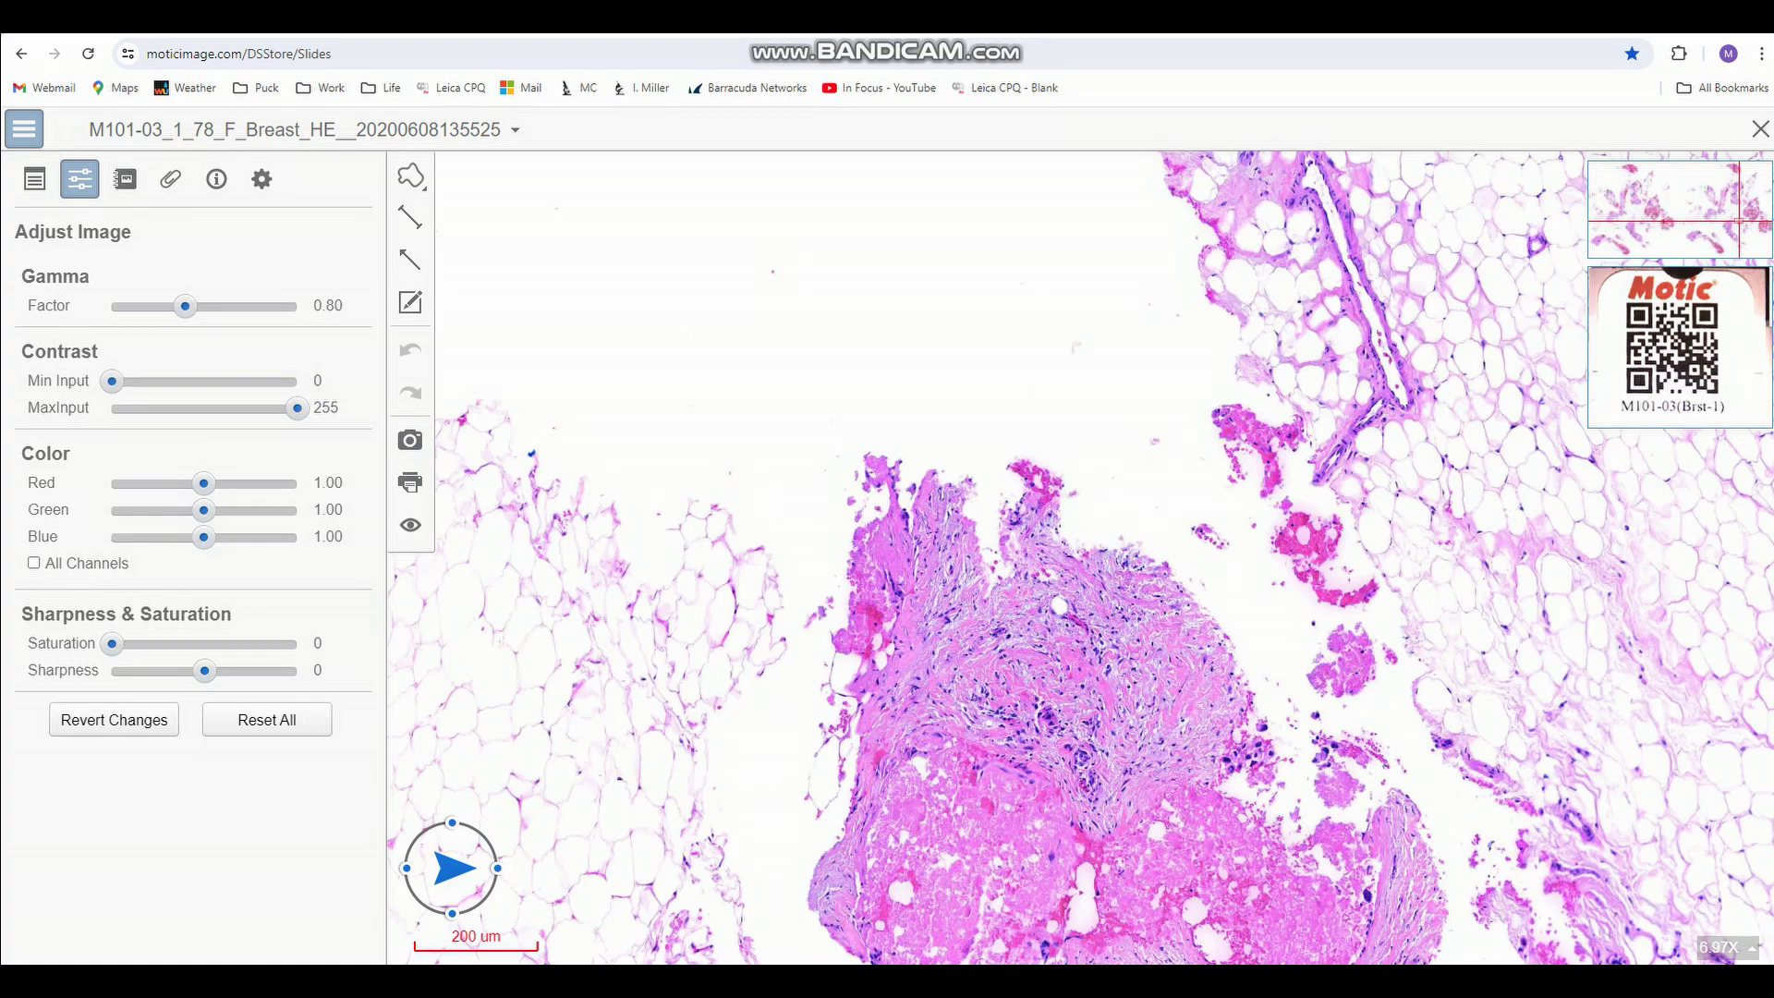
{"action": "left_click_drag", "start_coordinate": [1081, 601], "coordinate": [1053, 468]}
Browse the slide's existing snapshots and capture a new one of the tissue fragment at 8.78X.
{"action": "left_click", "coordinate": [126, 179]}
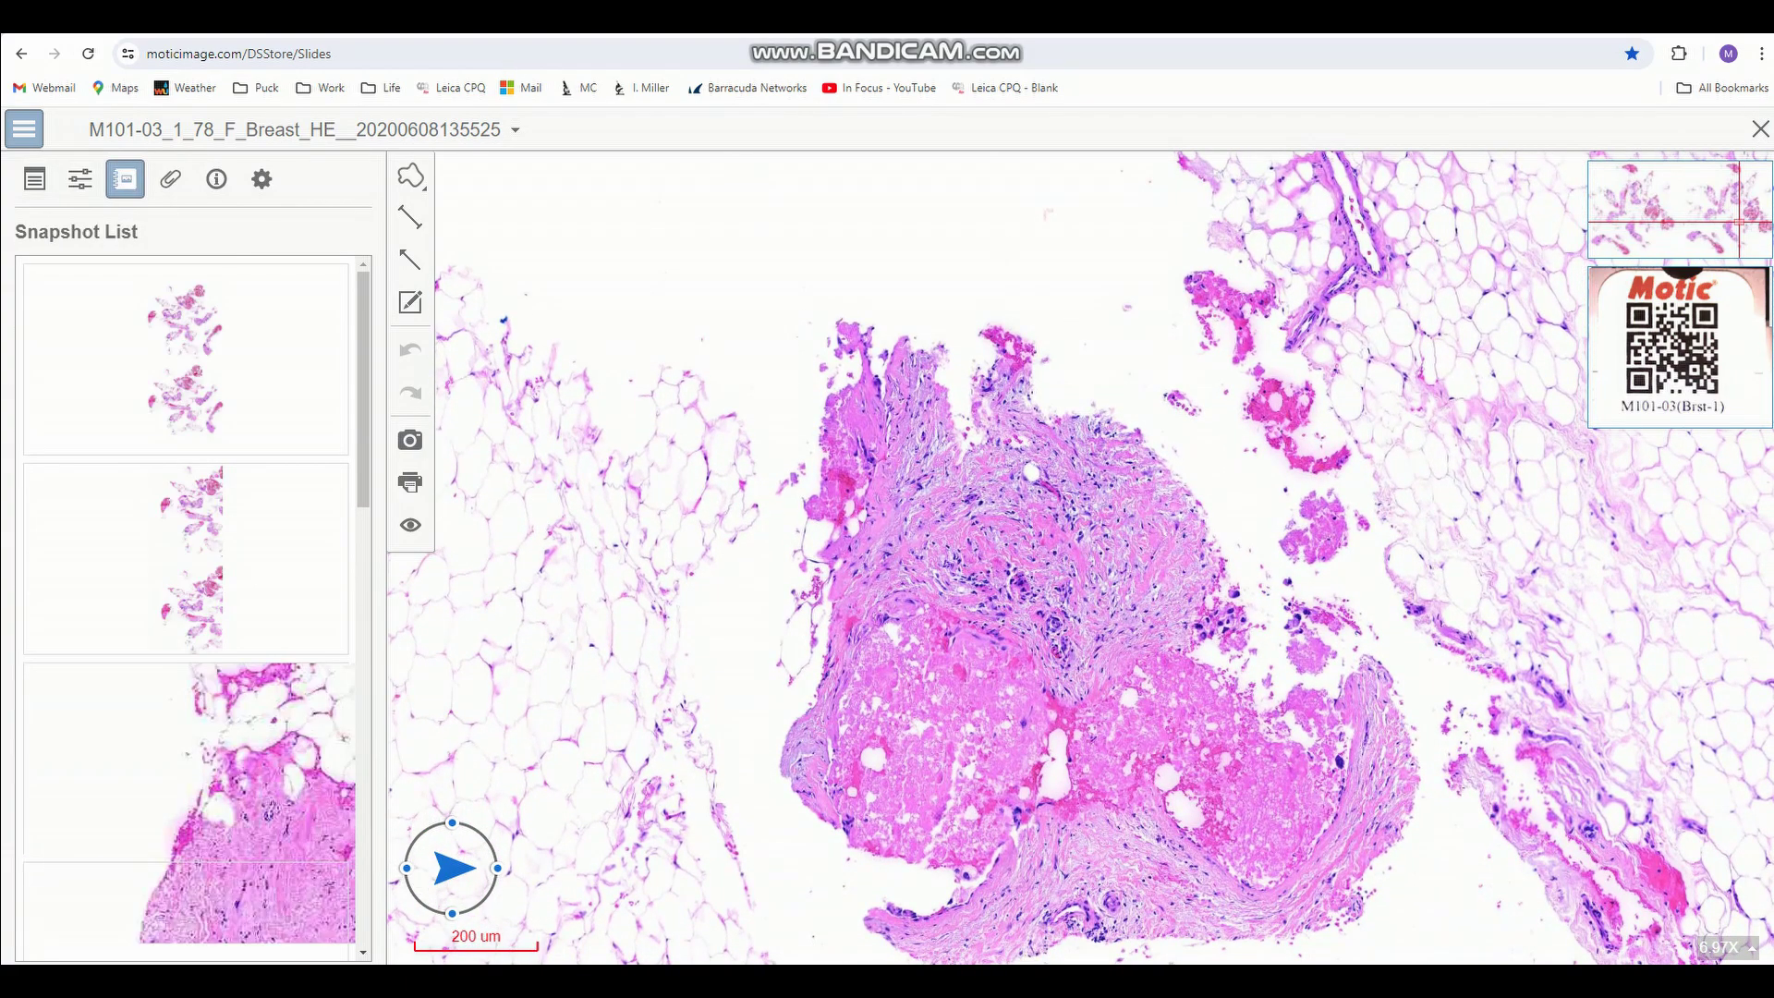
{"action": "scroll", "coordinate": [194, 605], "scroll_direction": "down", "scroll_amount": 4}
{"action": "scroll", "coordinate": [185, 703], "scroll_direction": "up", "scroll_amount": 1}
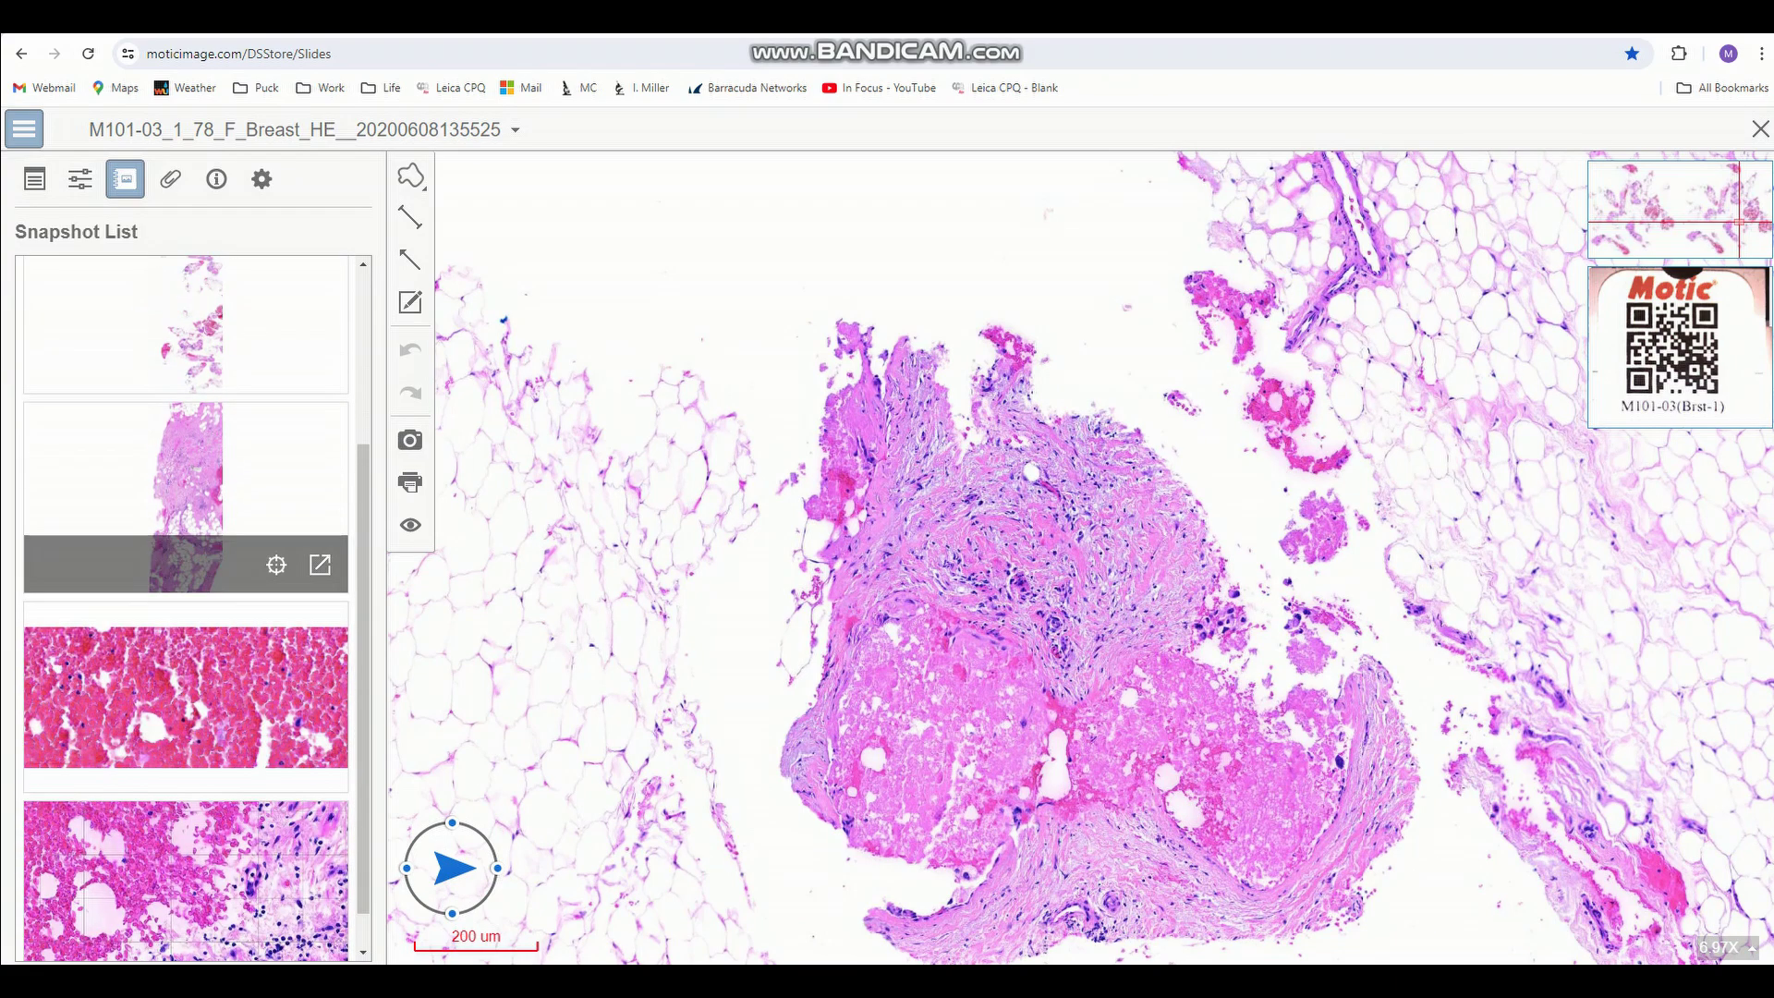
{"action": "key", "text": "Down"}
{"action": "scroll", "coordinate": [1016, 488], "scroll_direction": "up", "scroll_amount": 1}
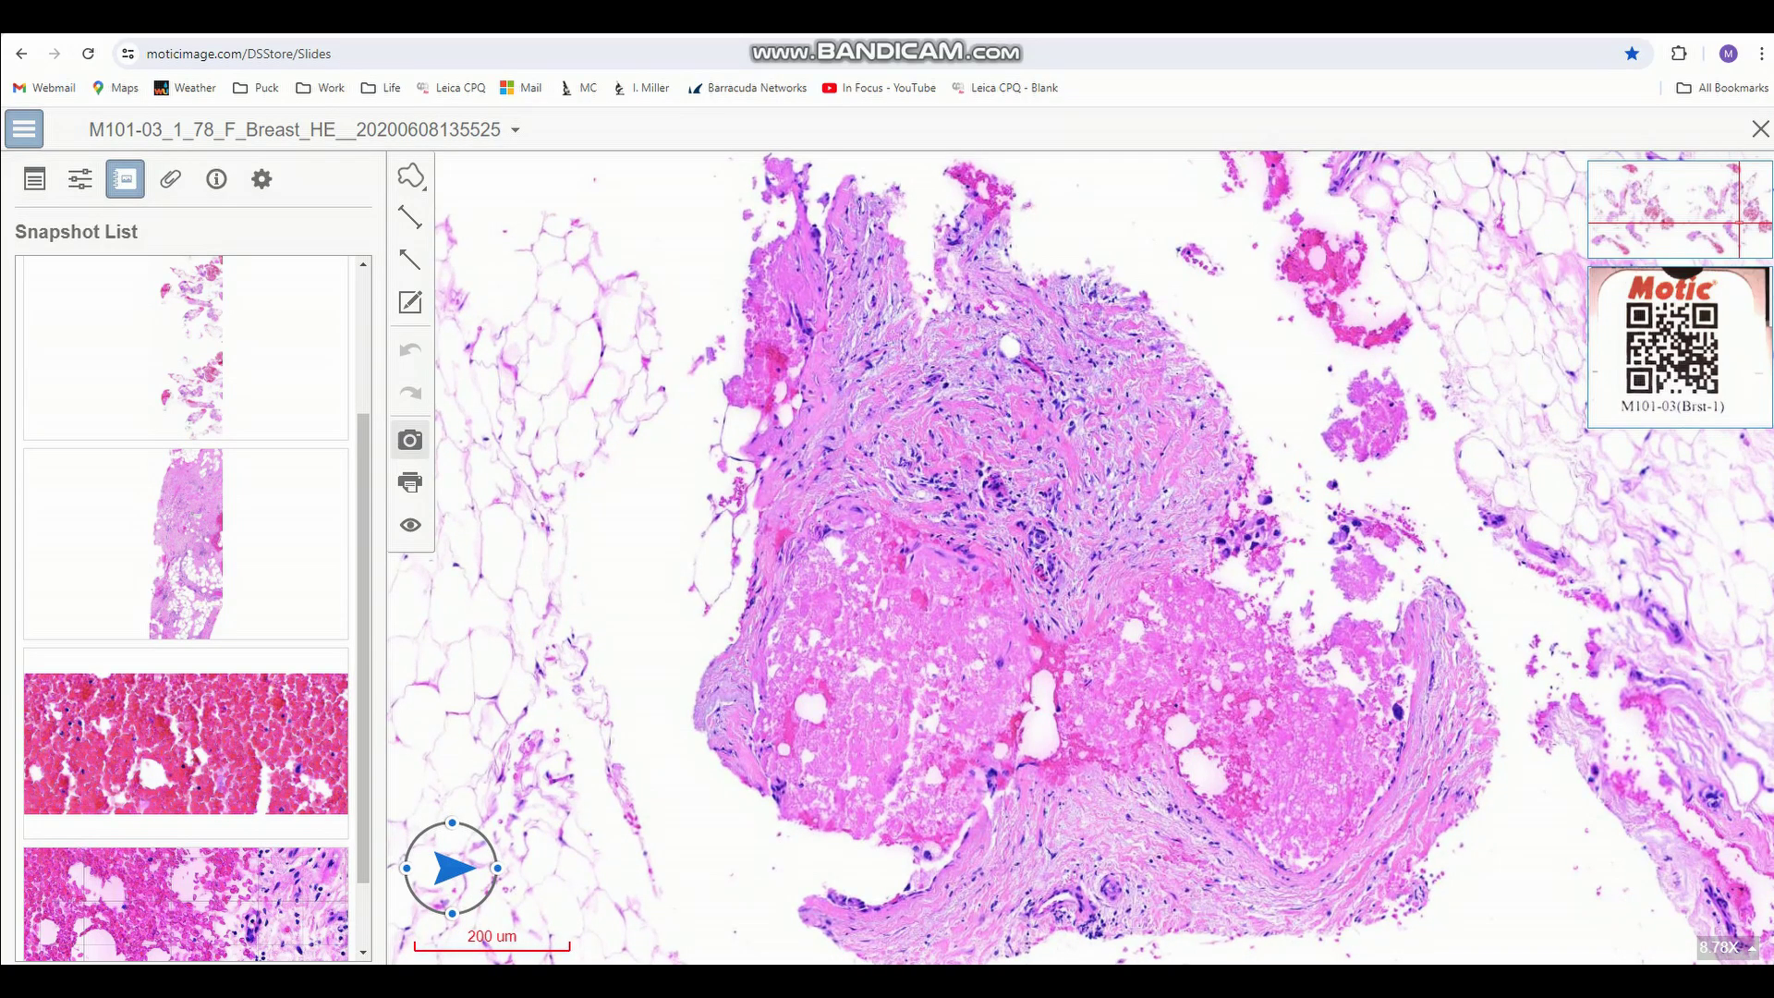
{"action": "left_click", "coordinate": [411, 441]}
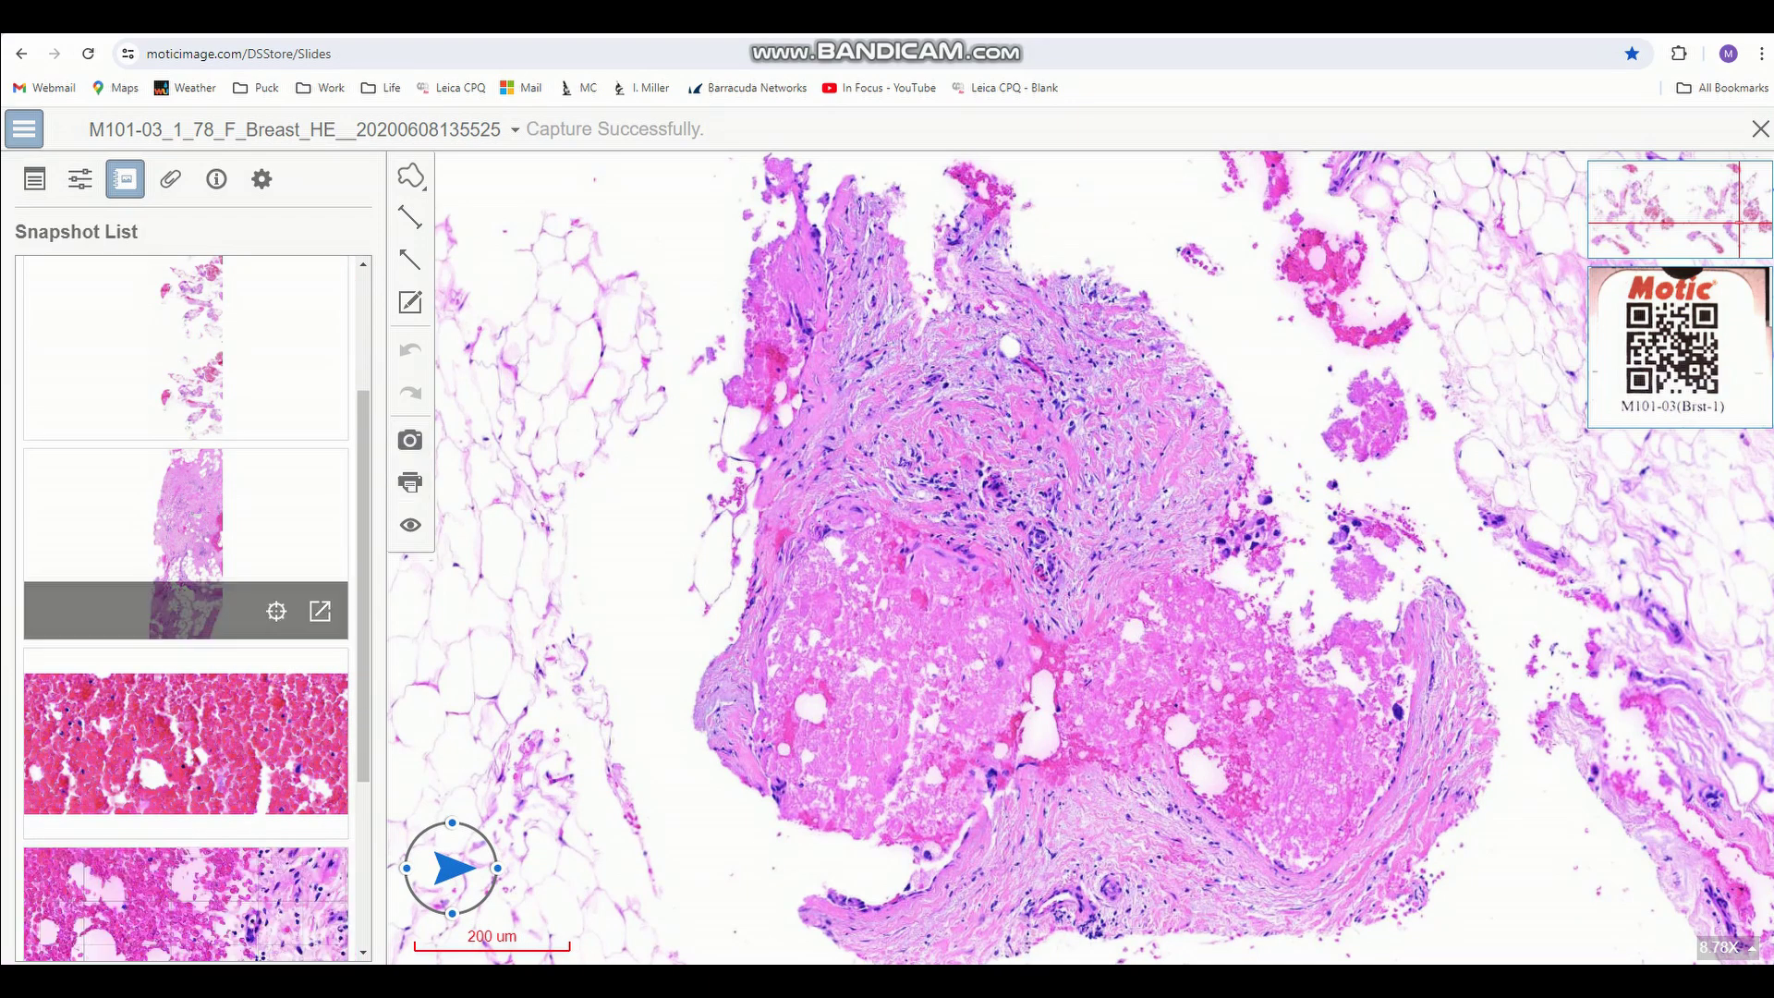
View the newly captured snapshot at full size in a separate tab and close it again.
{"action": "scroll", "coordinate": [231, 591], "scroll_direction": "down", "scroll_amount": 4}
{"action": "mouse_move", "coordinate": [277, 869]}
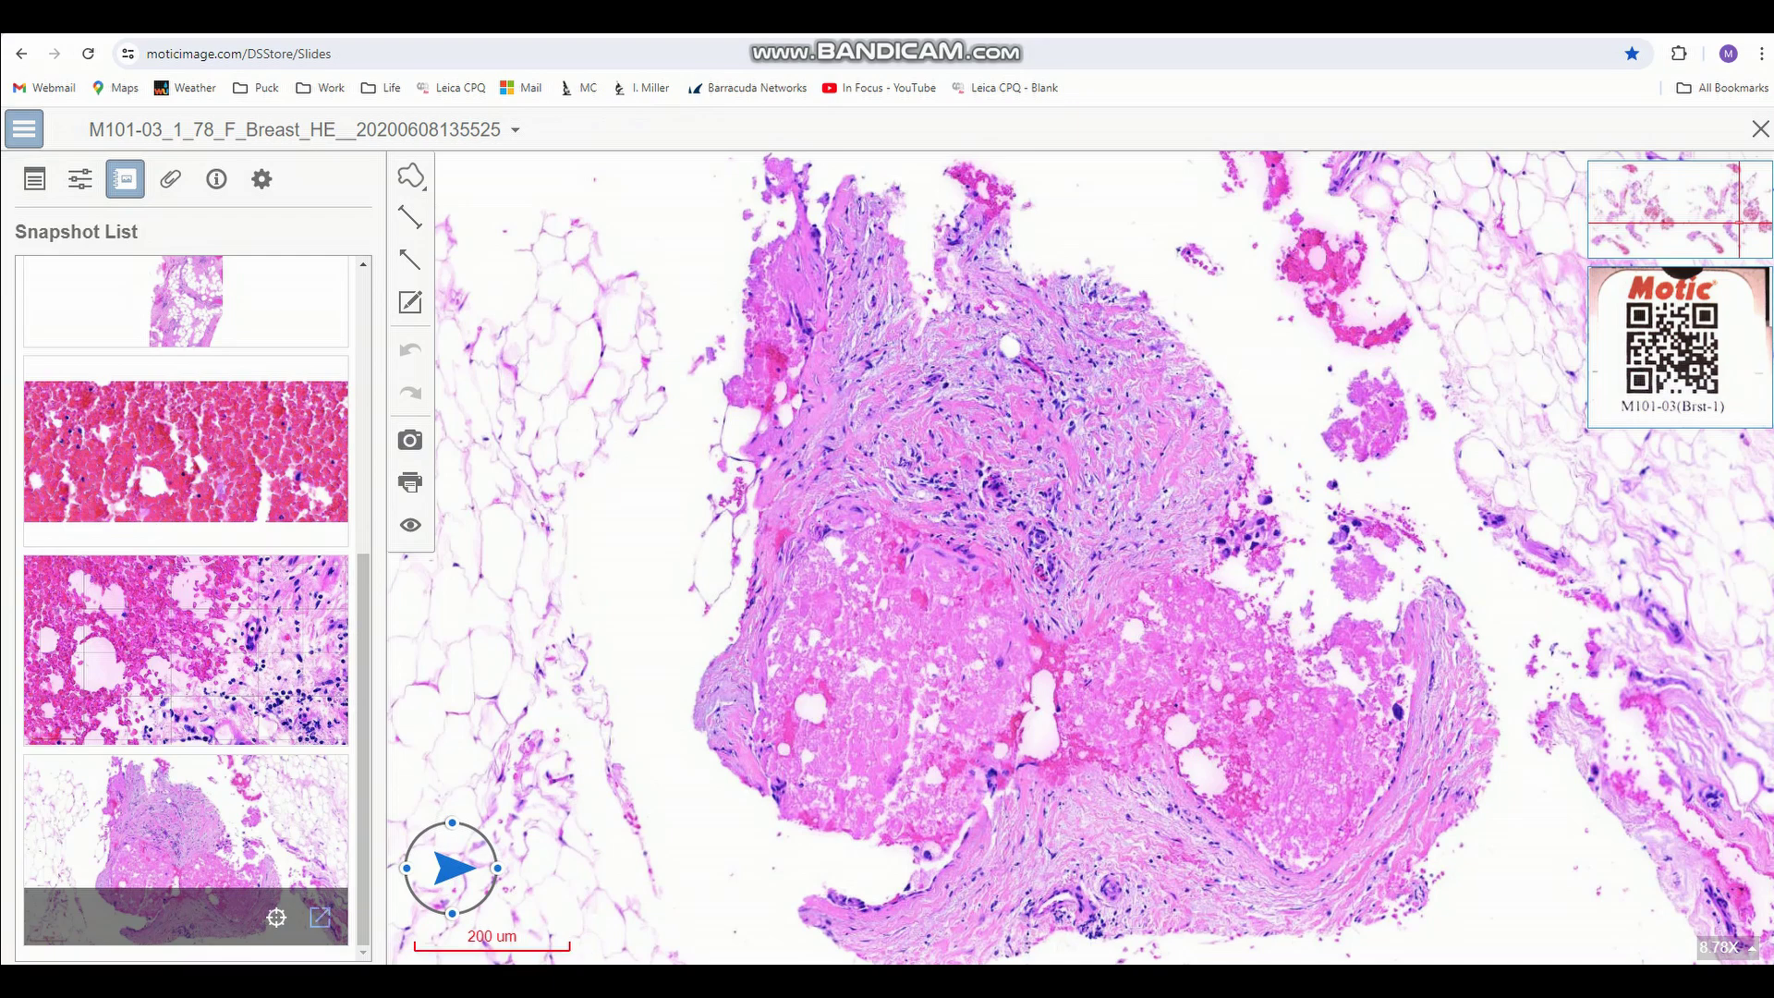
{"action": "left_click", "coordinate": [320, 917]}
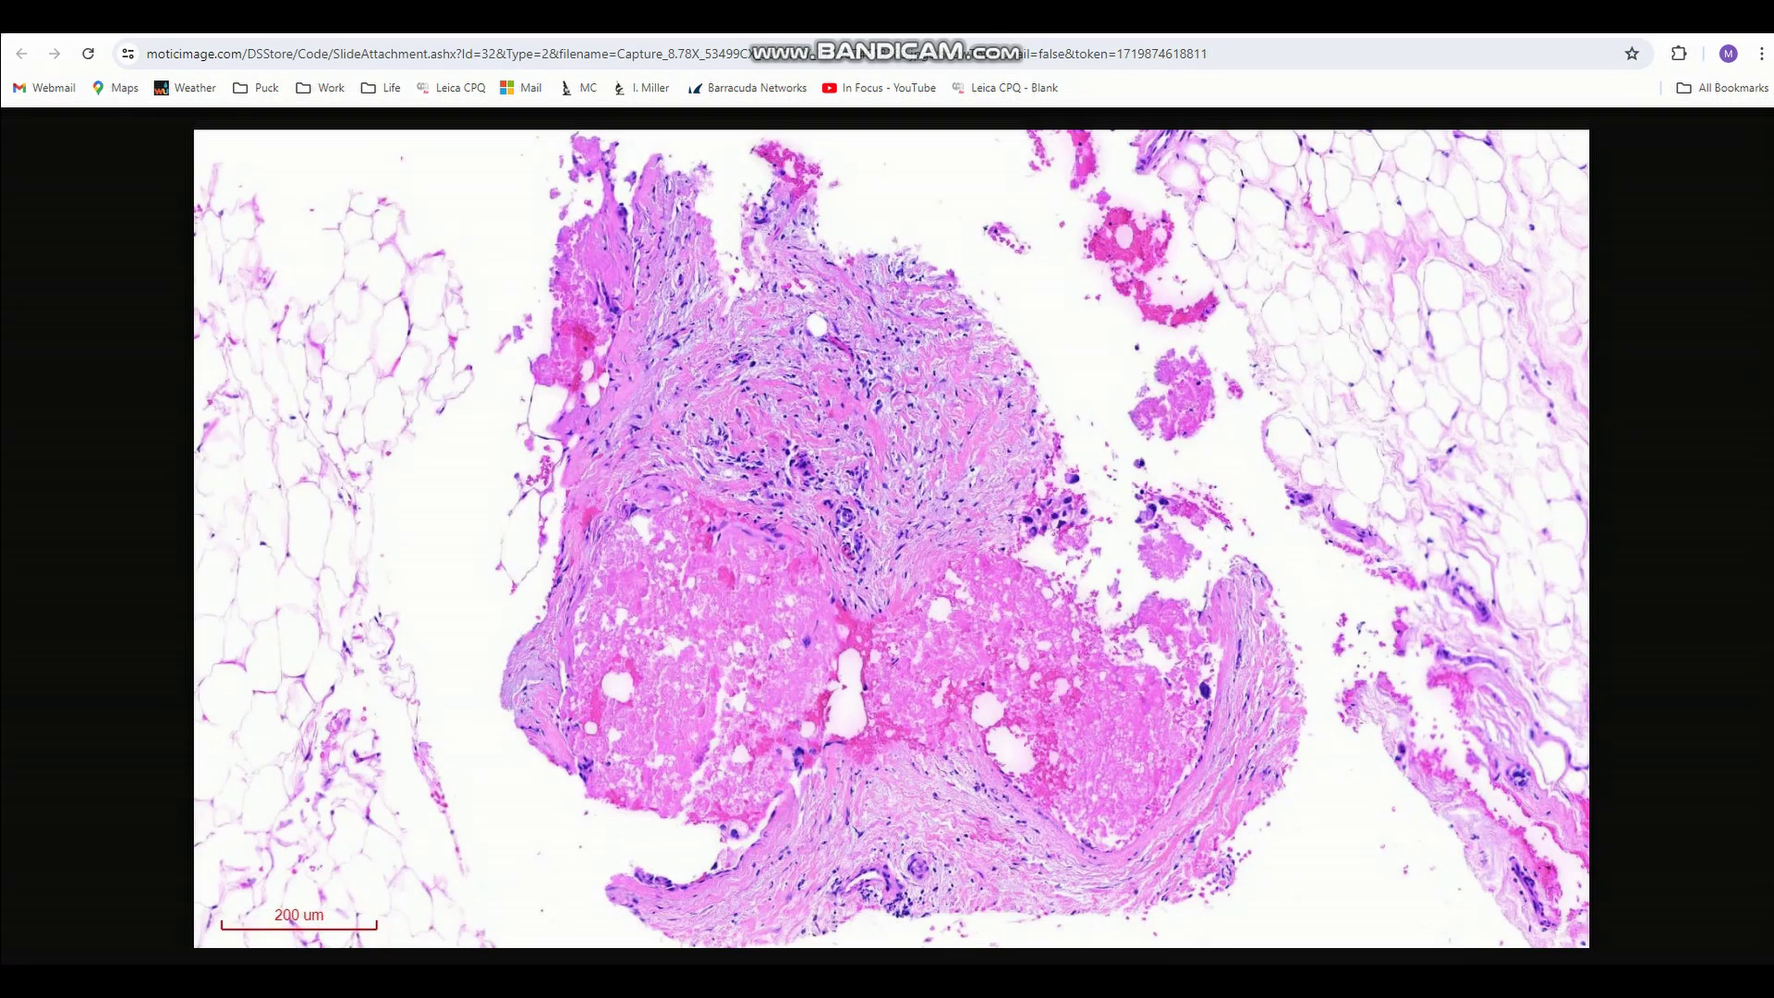
{"action": "key", "text": "ctrl+w"}
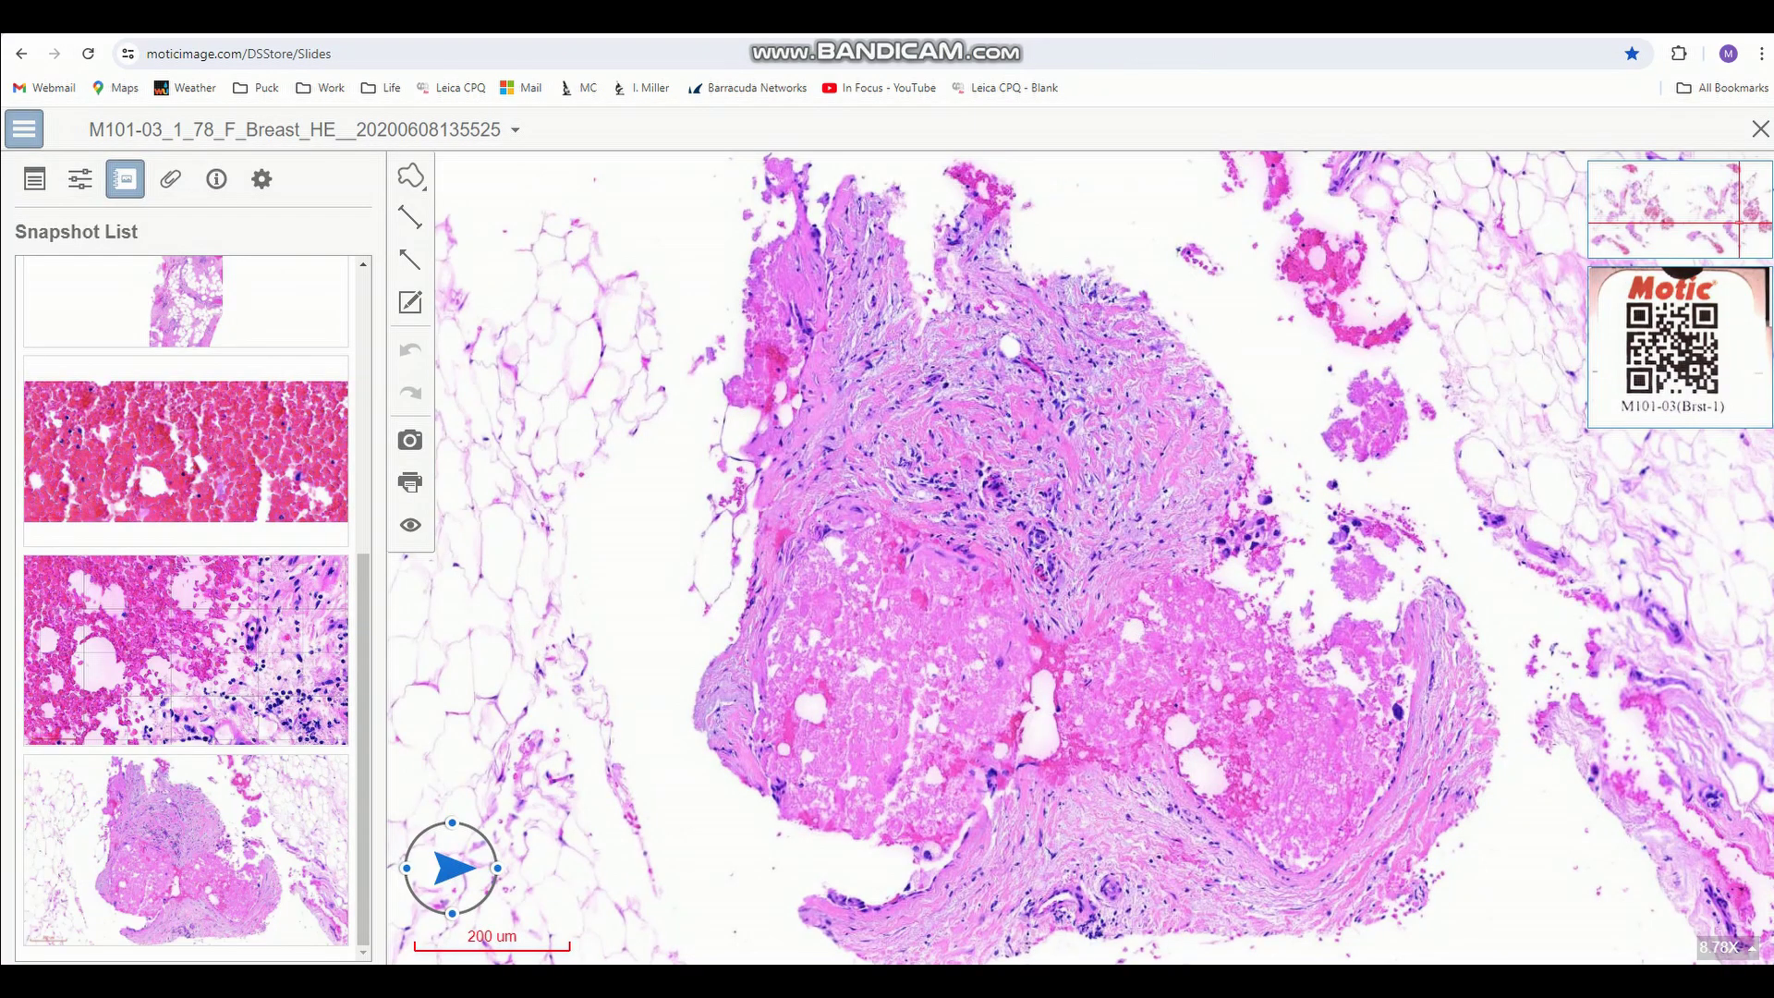
Move the slide view to the red blood cell snapshot, the snapshot above it, and back to the newest capture.
{"action": "mouse_move", "coordinate": [277, 910]}
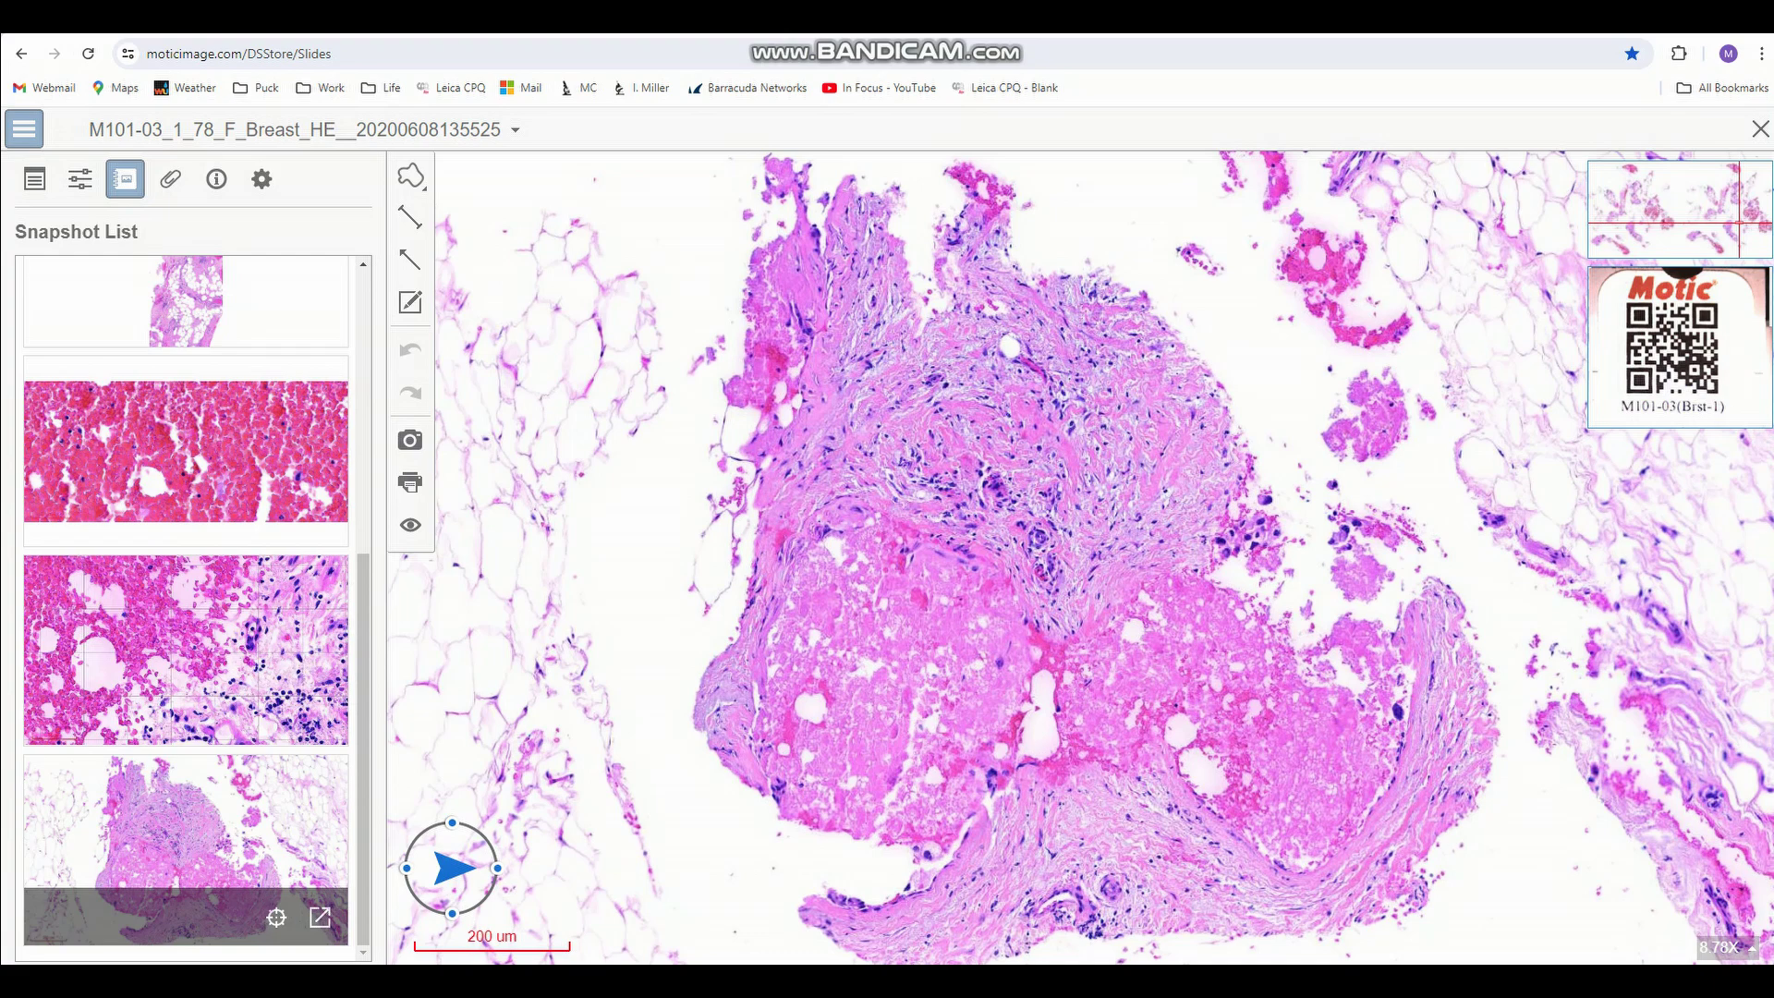
{"action": "mouse_move", "coordinate": [276, 518]}
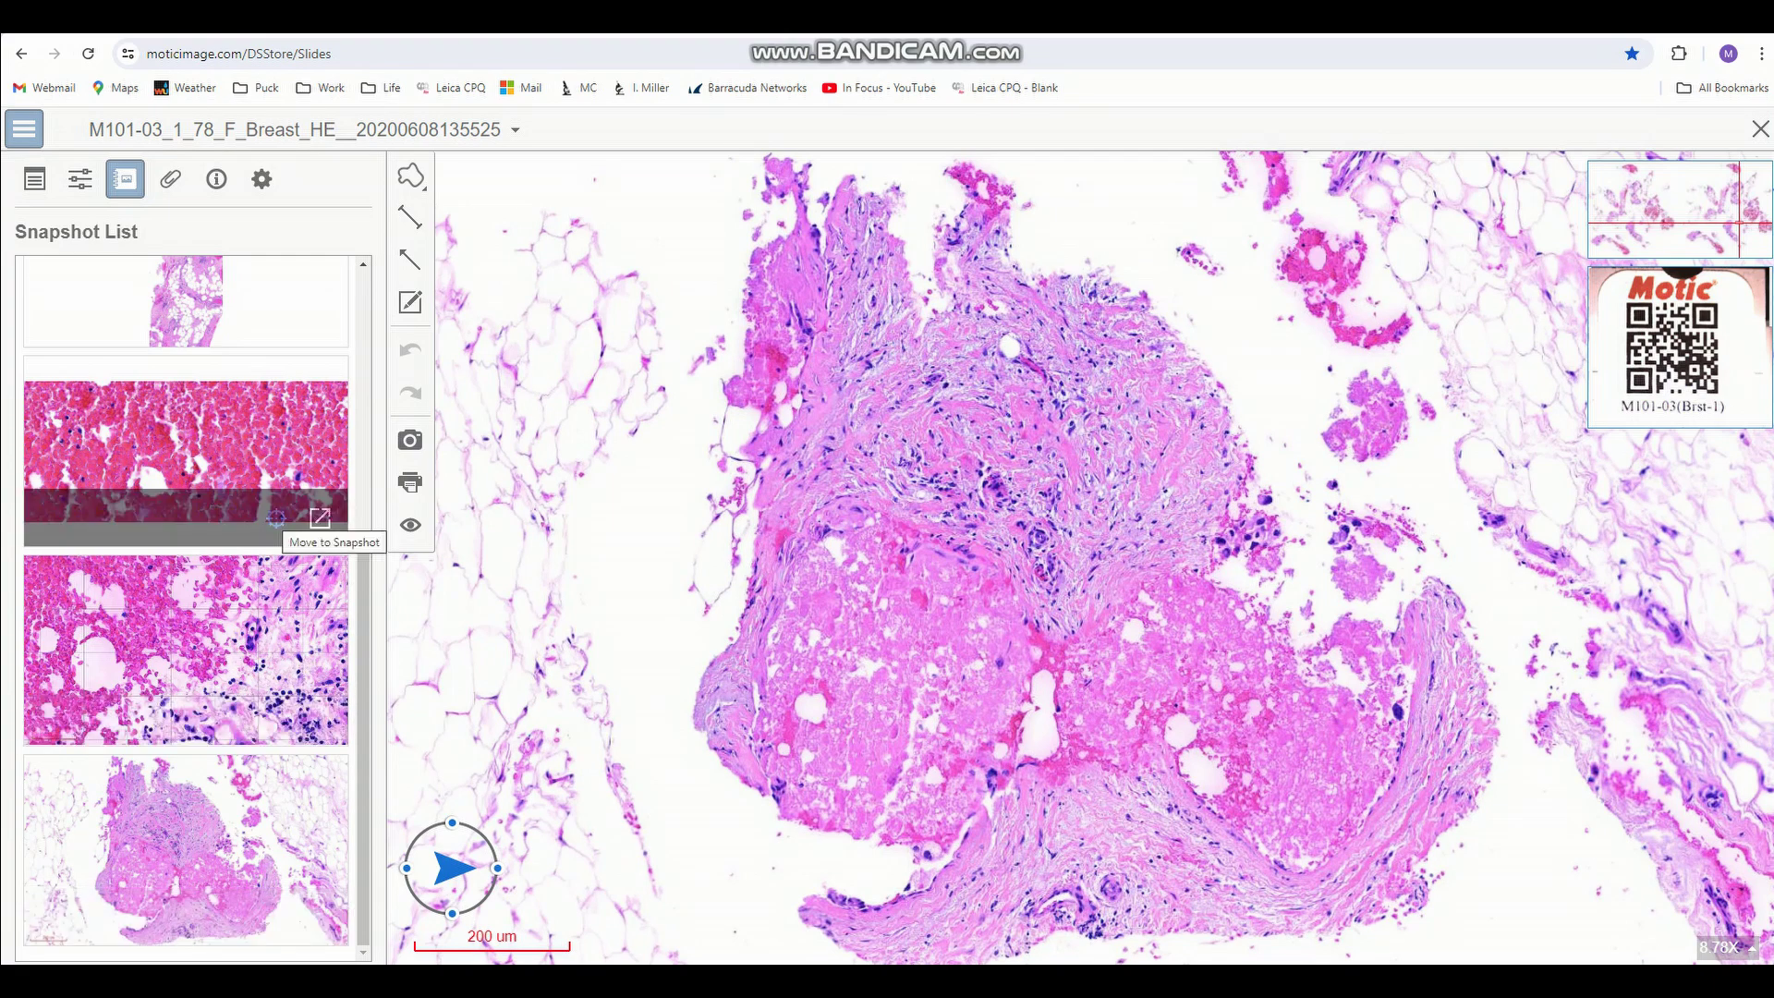
{"action": "left_click", "coordinate": [276, 518]}
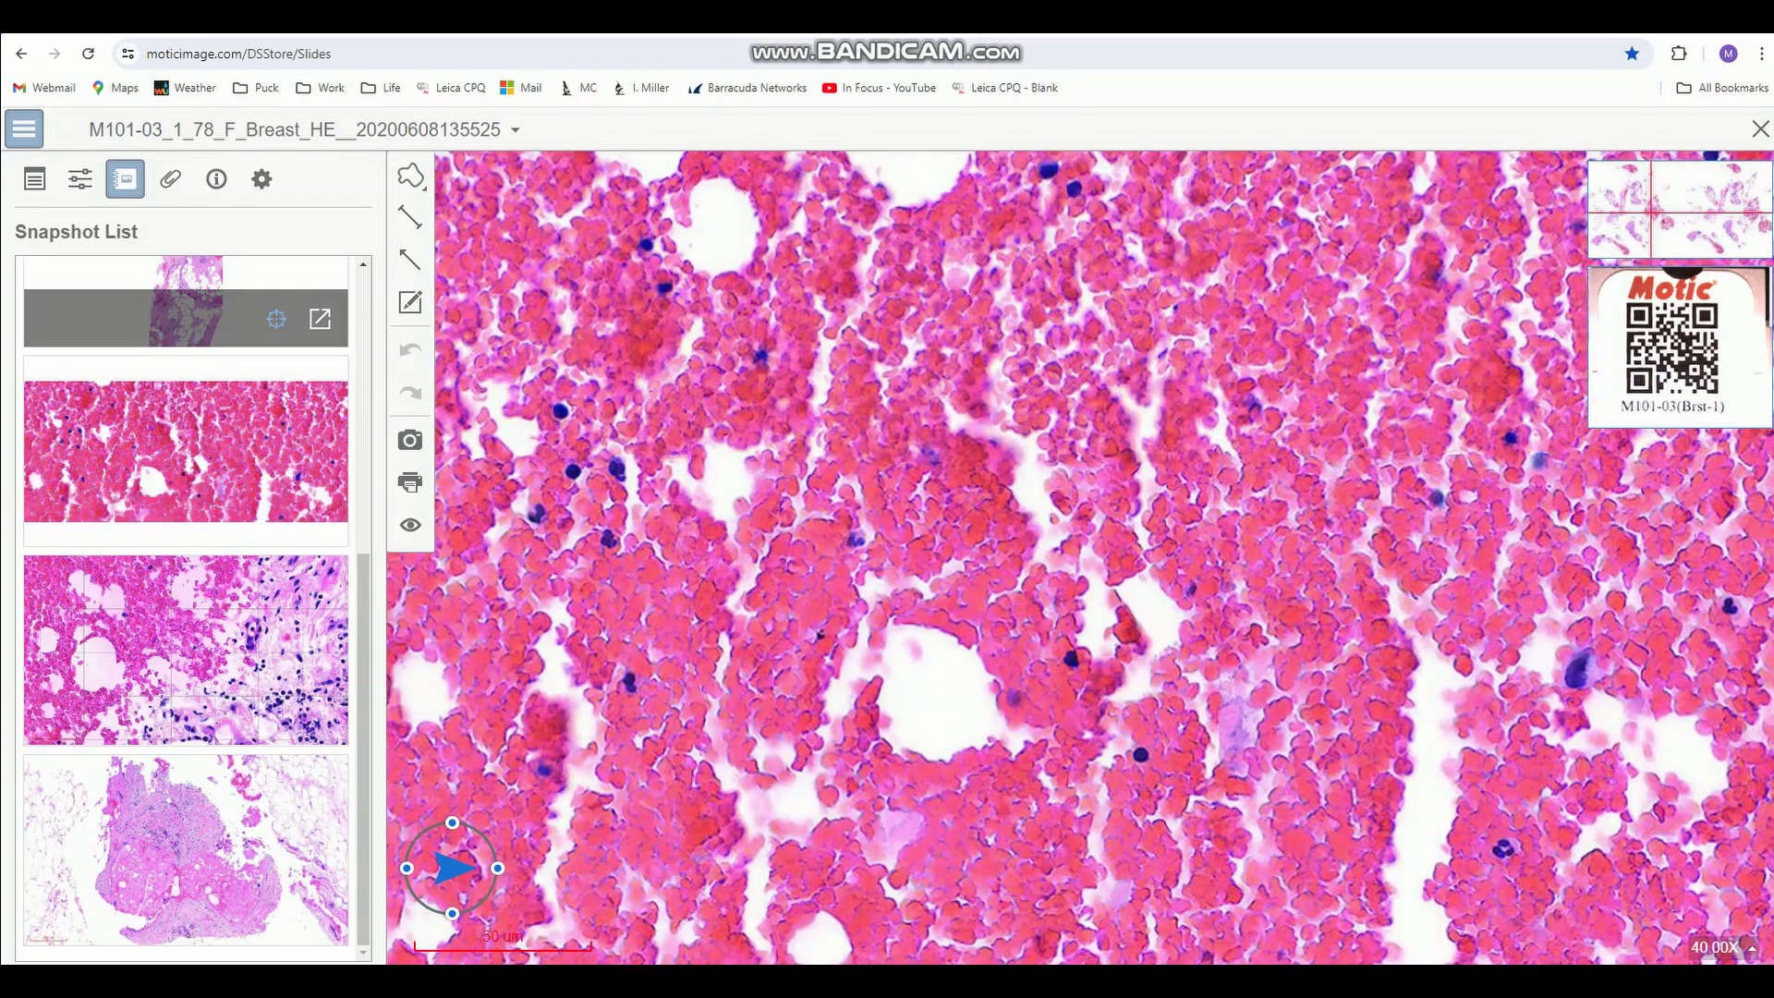
{"action": "left_click", "coordinate": [276, 319]}
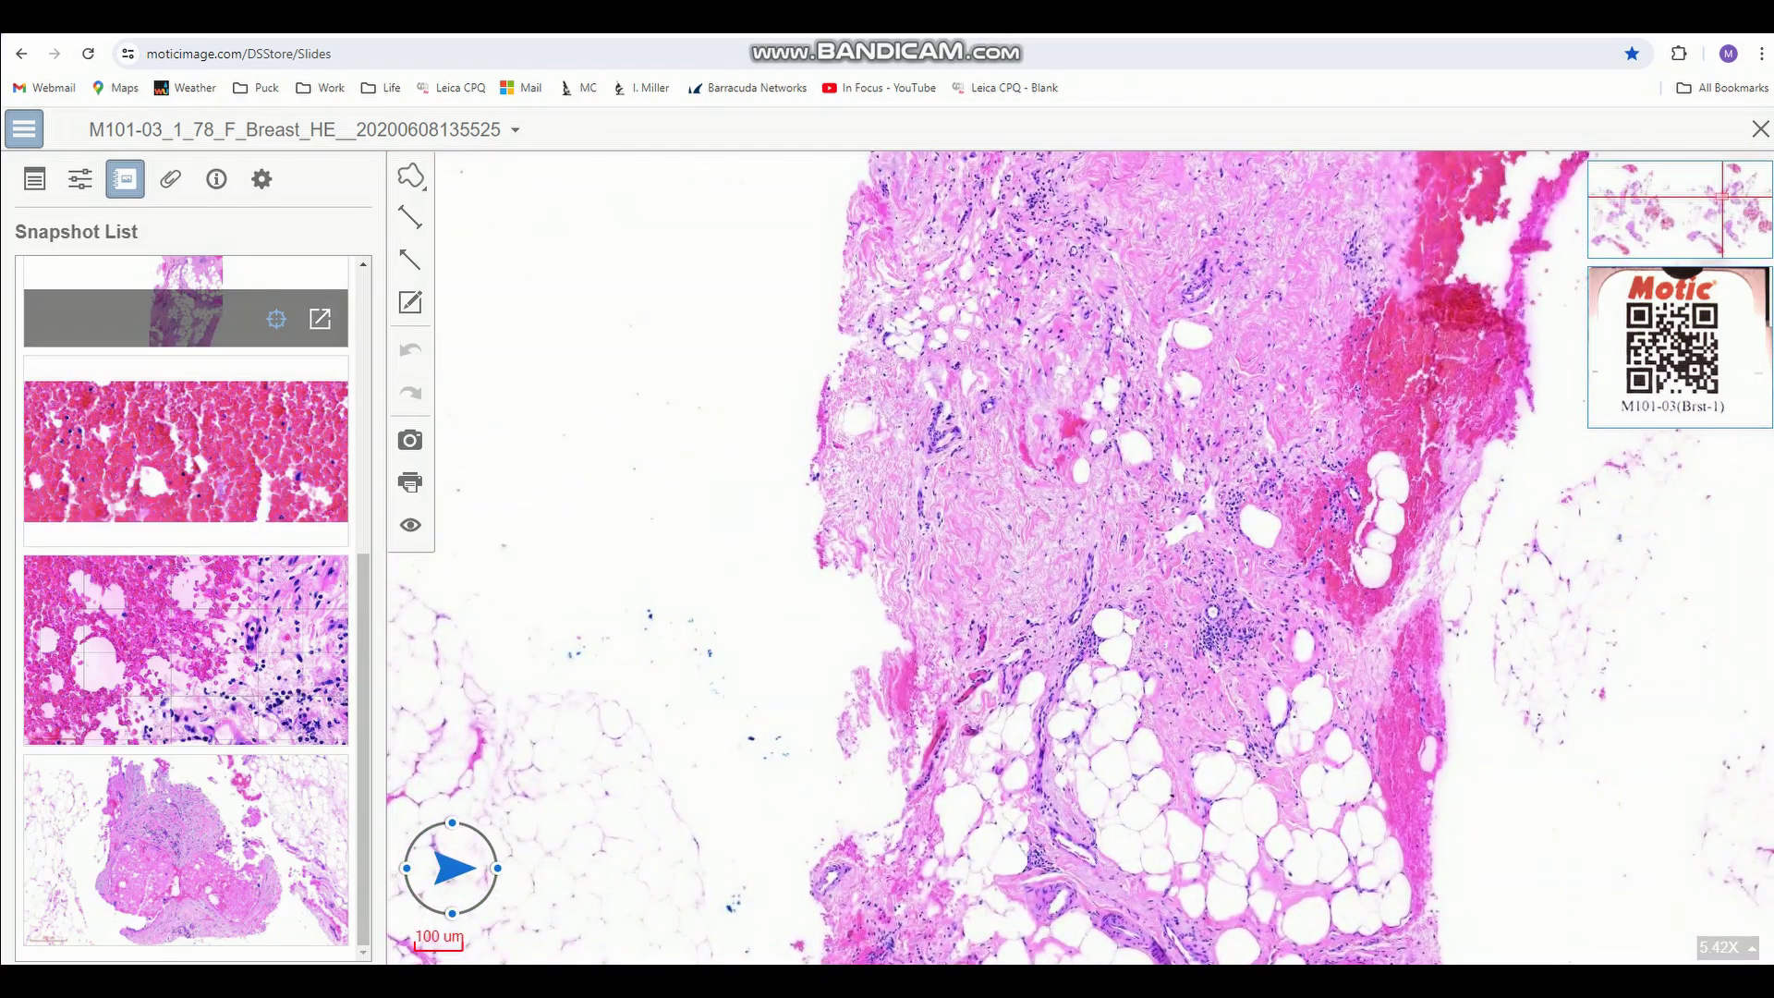
{"action": "left_click", "coordinate": [276, 918]}
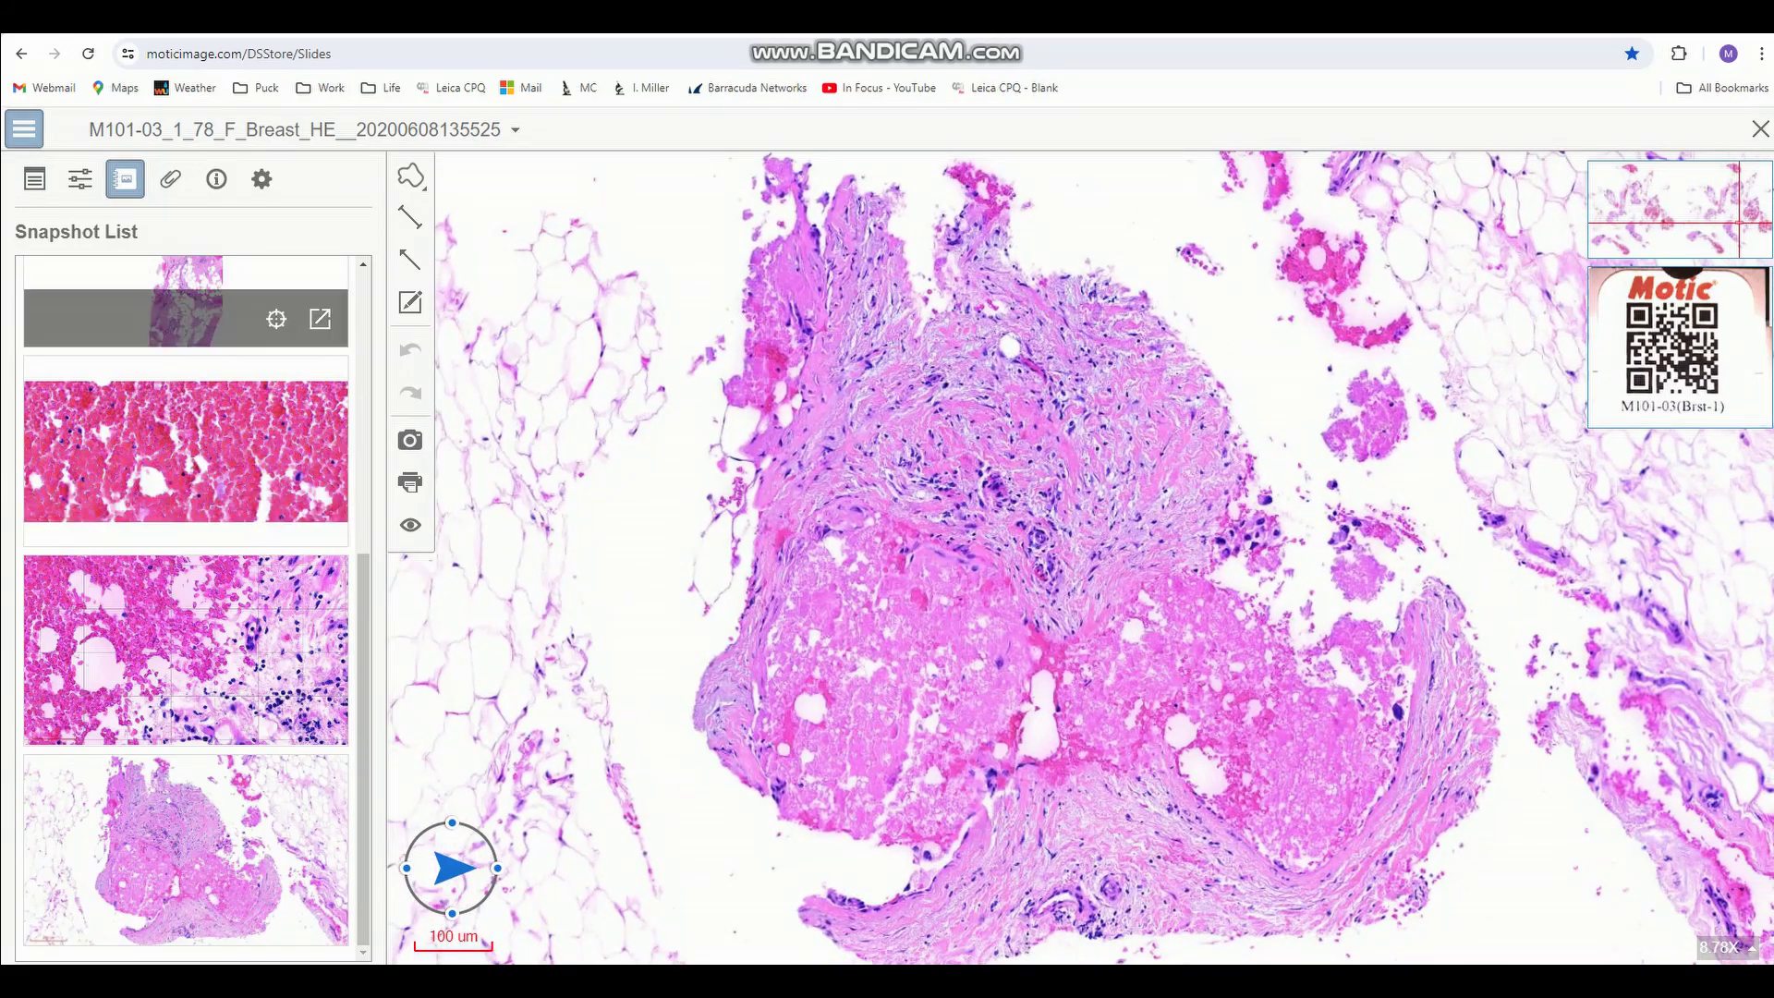
Check the slide's attachments and its slide information.
{"action": "left_click", "coordinate": [170, 178]}
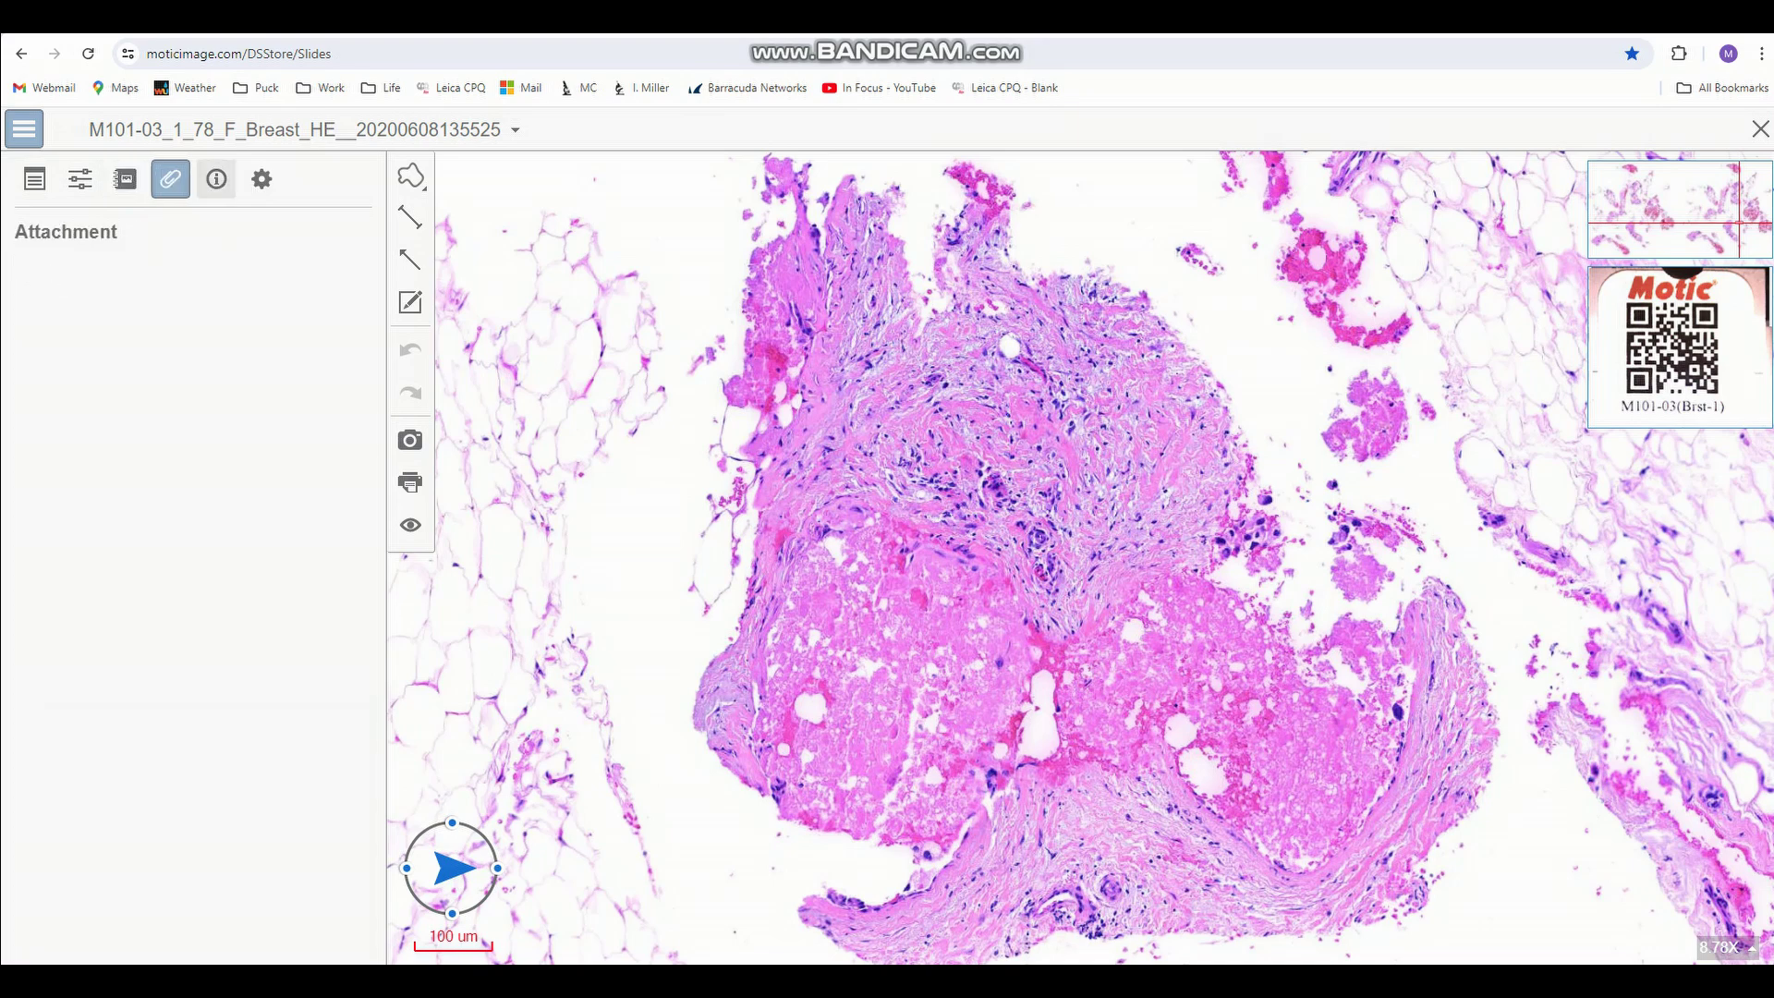
{"action": "left_click", "coordinate": [216, 179]}
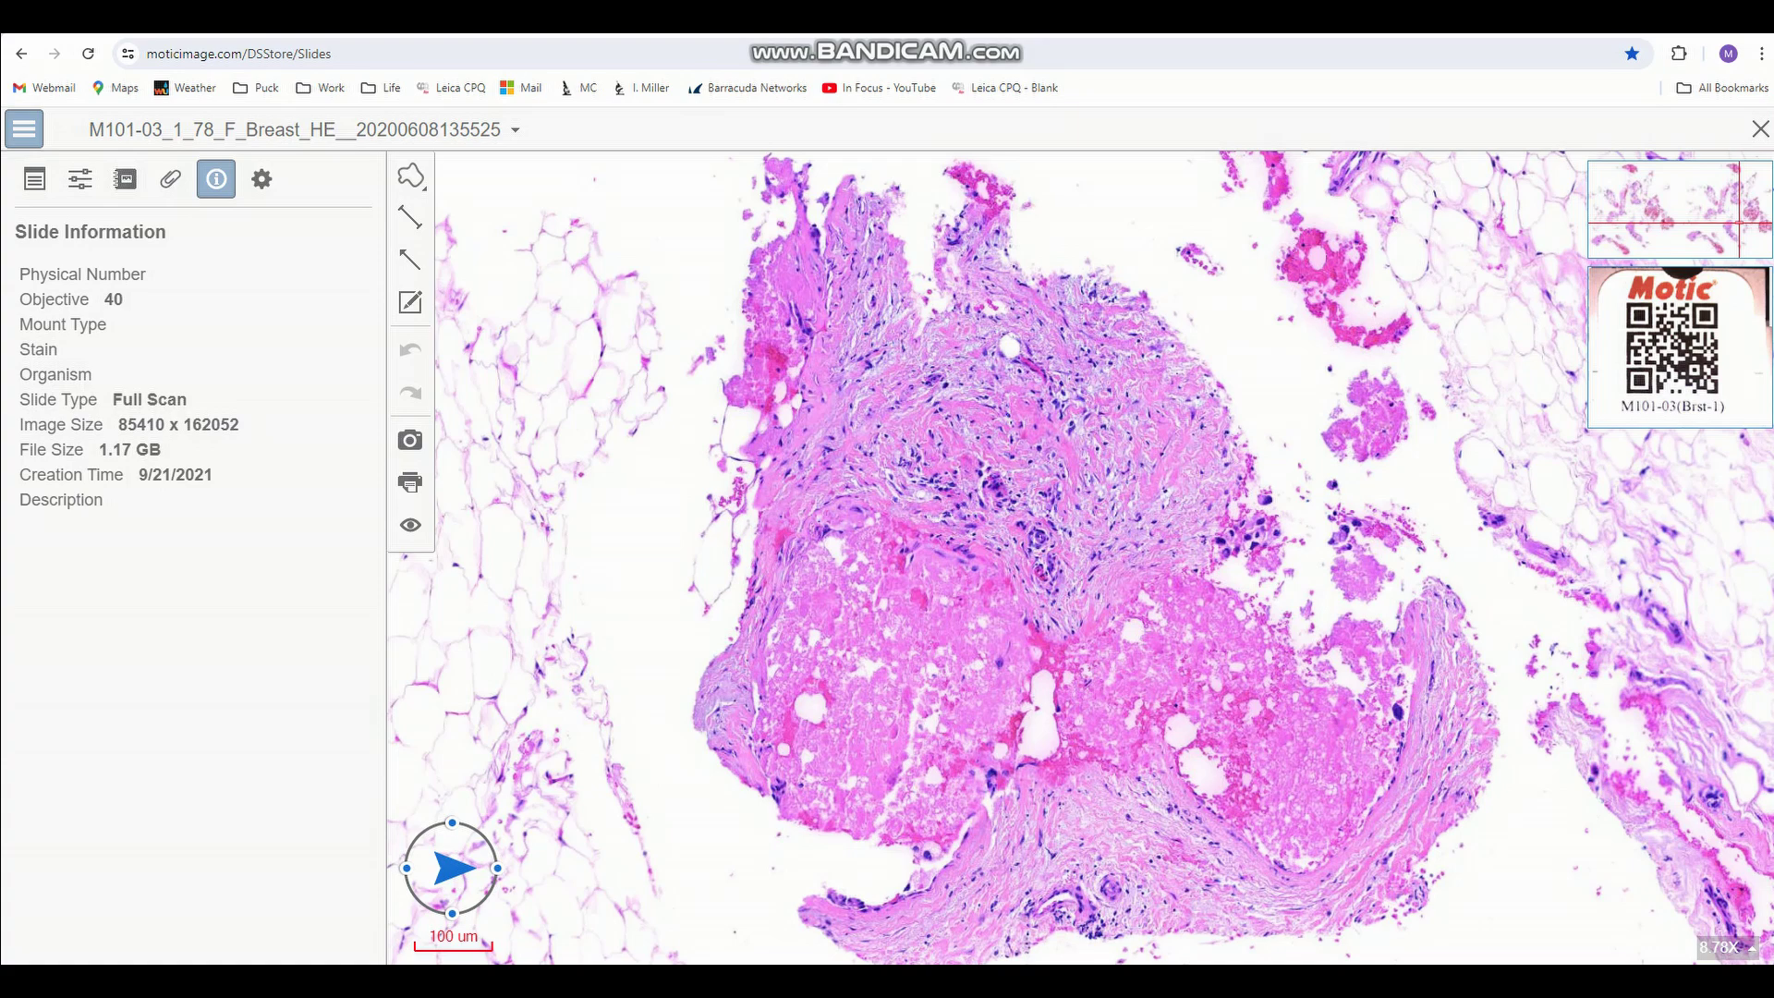
Turn off the Label display in the viewer settings.
{"action": "left_click", "coordinate": [261, 179]}
{"action": "left_click", "coordinate": [20, 272]}
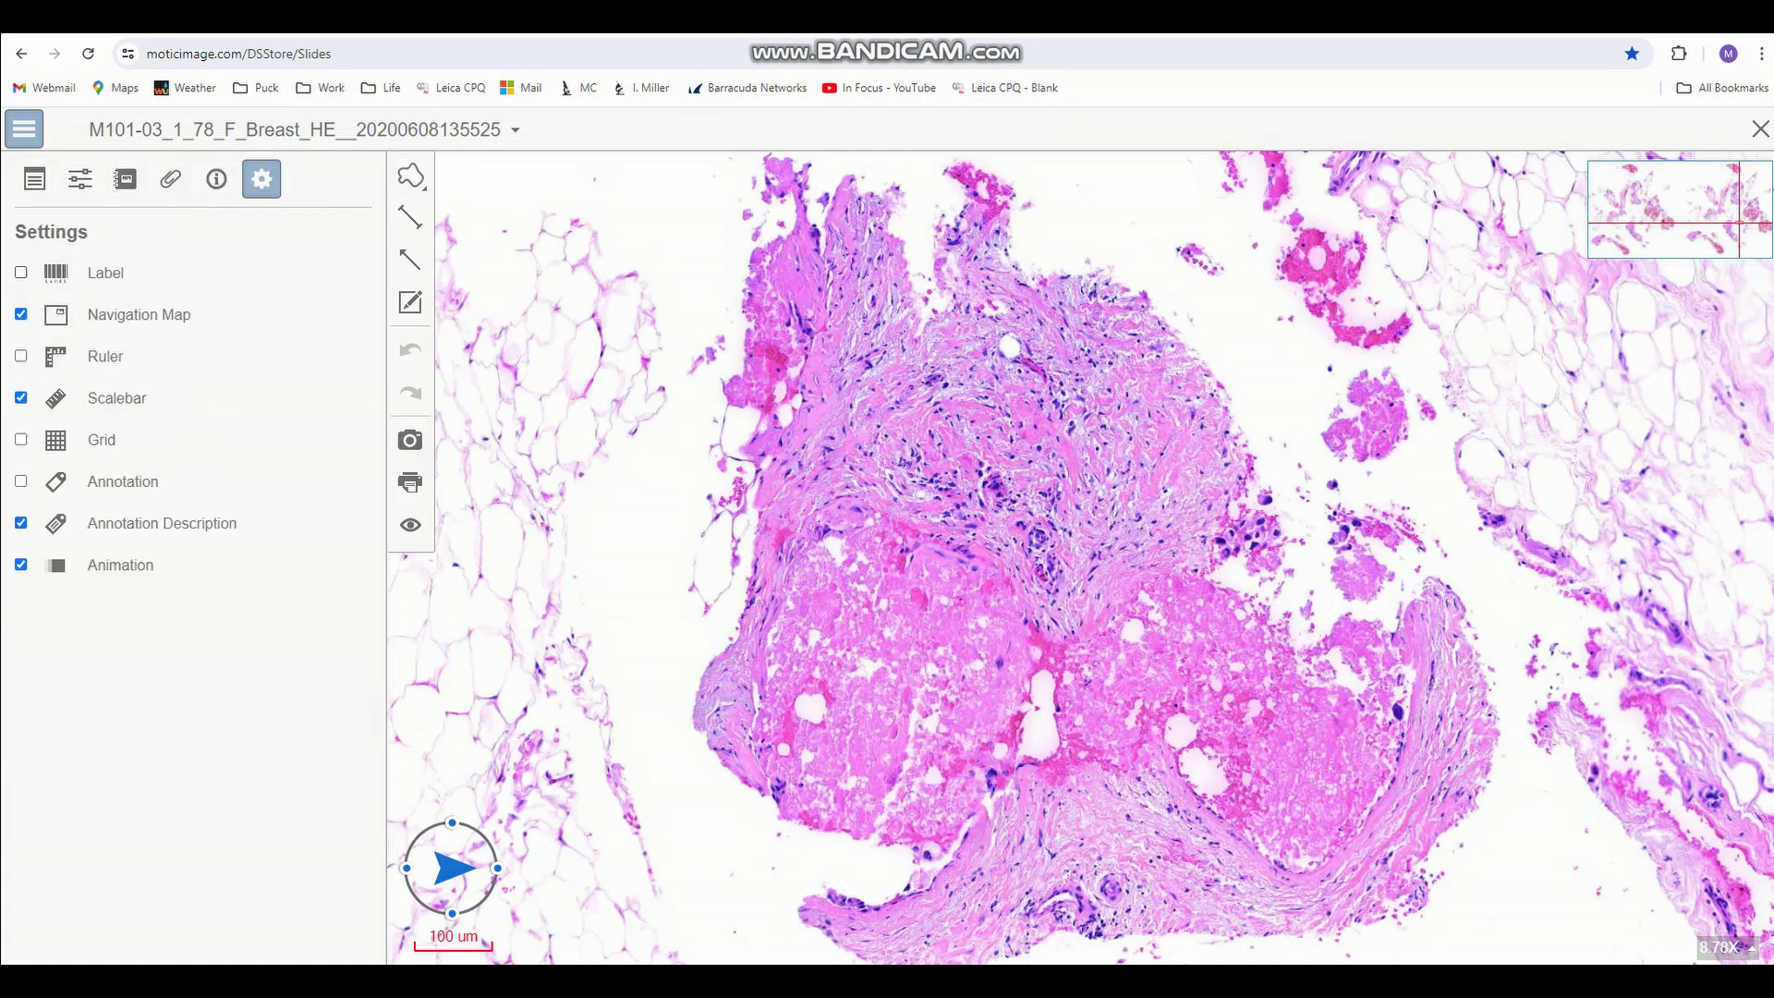
Turn the Label display back on and try hiding the Navigation Map, leaving it shown.
{"action": "left_click", "coordinate": [20, 271]}
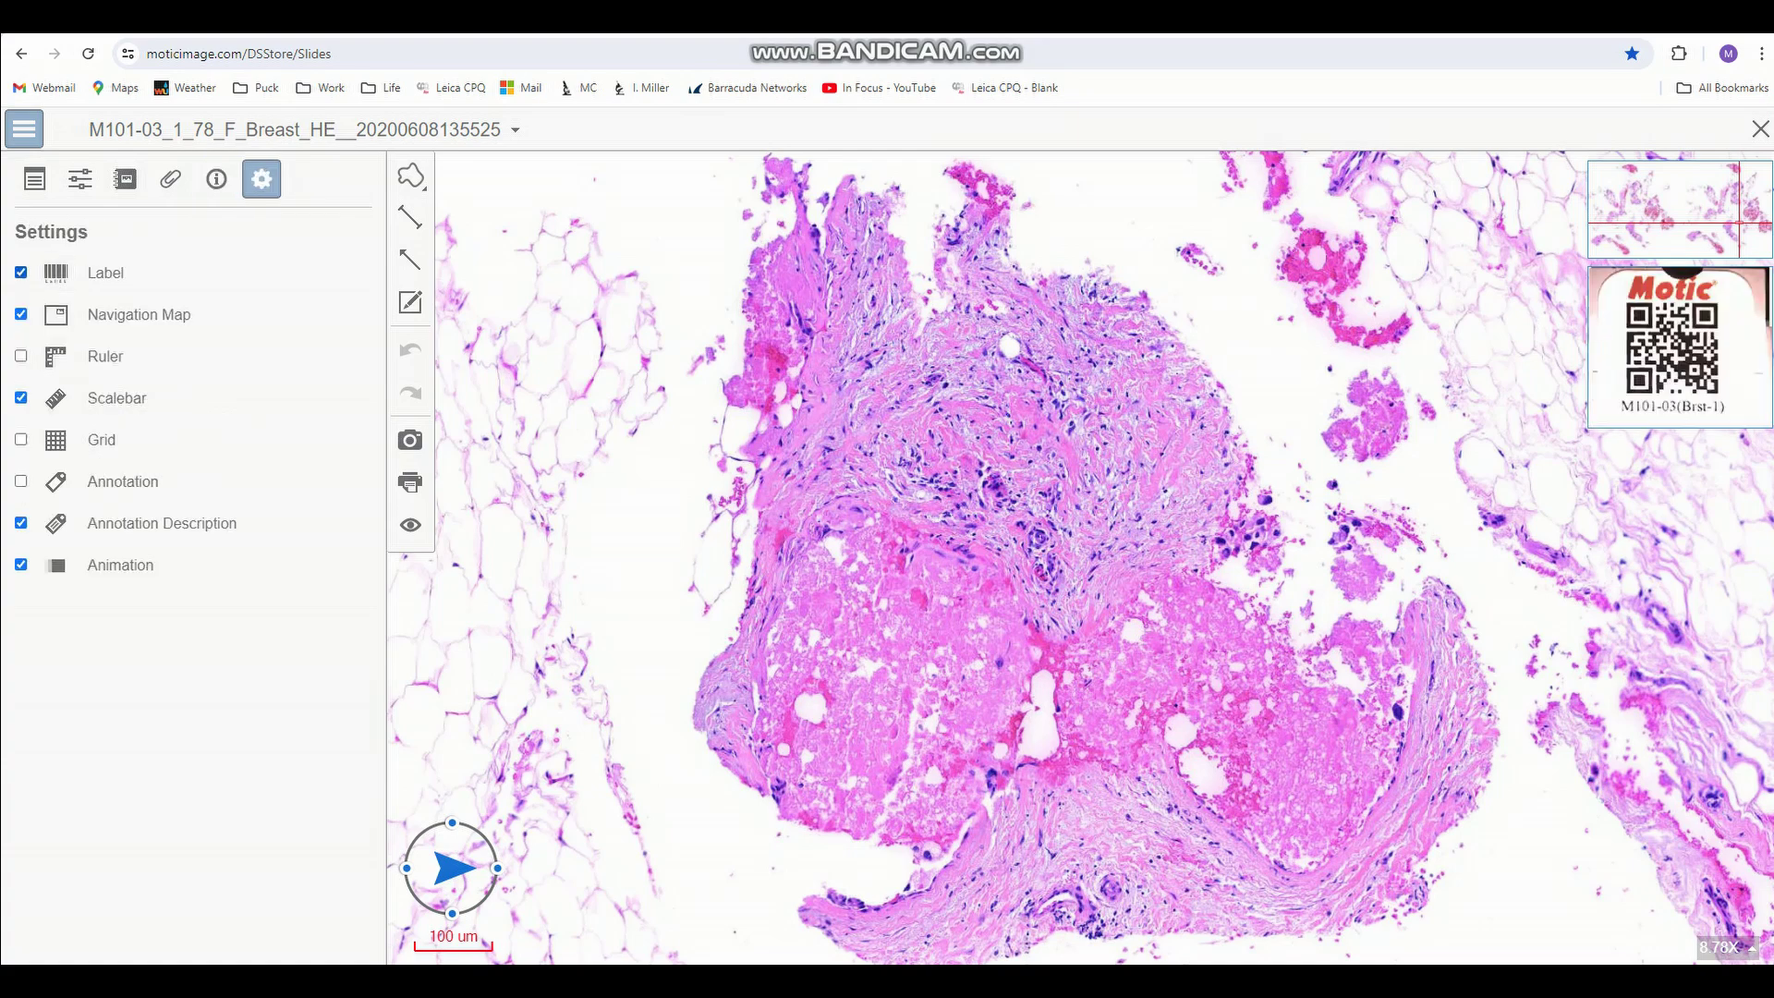
{"action": "left_click", "coordinate": [20, 314]}
{"action": "left_click", "coordinate": [21, 314]}
Try the Ruler and Scalebar displays, leaving the ruler off and the scalebar on, and check the scalebar at different magnifications.
{"action": "left_click", "coordinate": [20, 356]}
{"action": "left_click", "coordinate": [20, 356]}
{"action": "left_click", "coordinate": [20, 397]}
{"action": "left_click", "coordinate": [20, 397]}
{"action": "scroll", "coordinate": [684, 878], "scroll_direction": "down", "scroll_amount": 2}
{"action": "scroll", "coordinate": [684, 878], "scroll_direction": "up", "scroll_amount": 4}
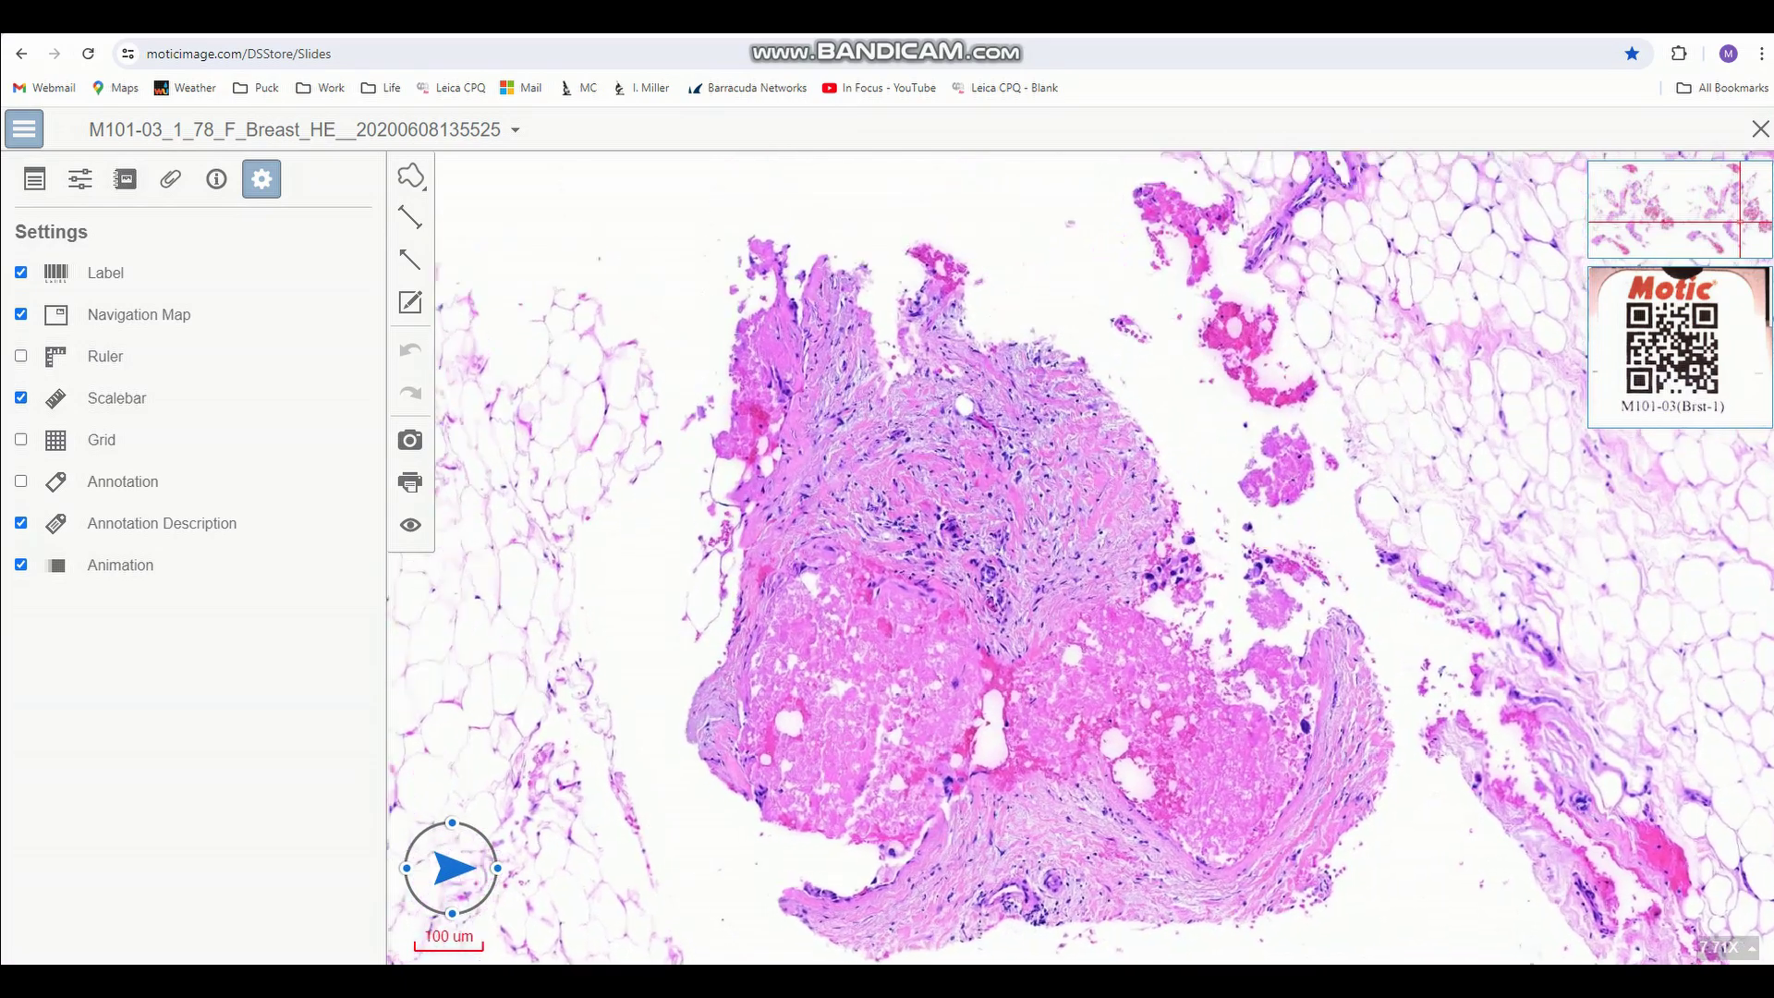
{"action": "left_click_drag", "start_coordinate": [683, 878], "coordinate": [632, 776]}
{"action": "scroll", "coordinate": [1192, 480], "scroll_direction": "up", "scroll_amount": 3}
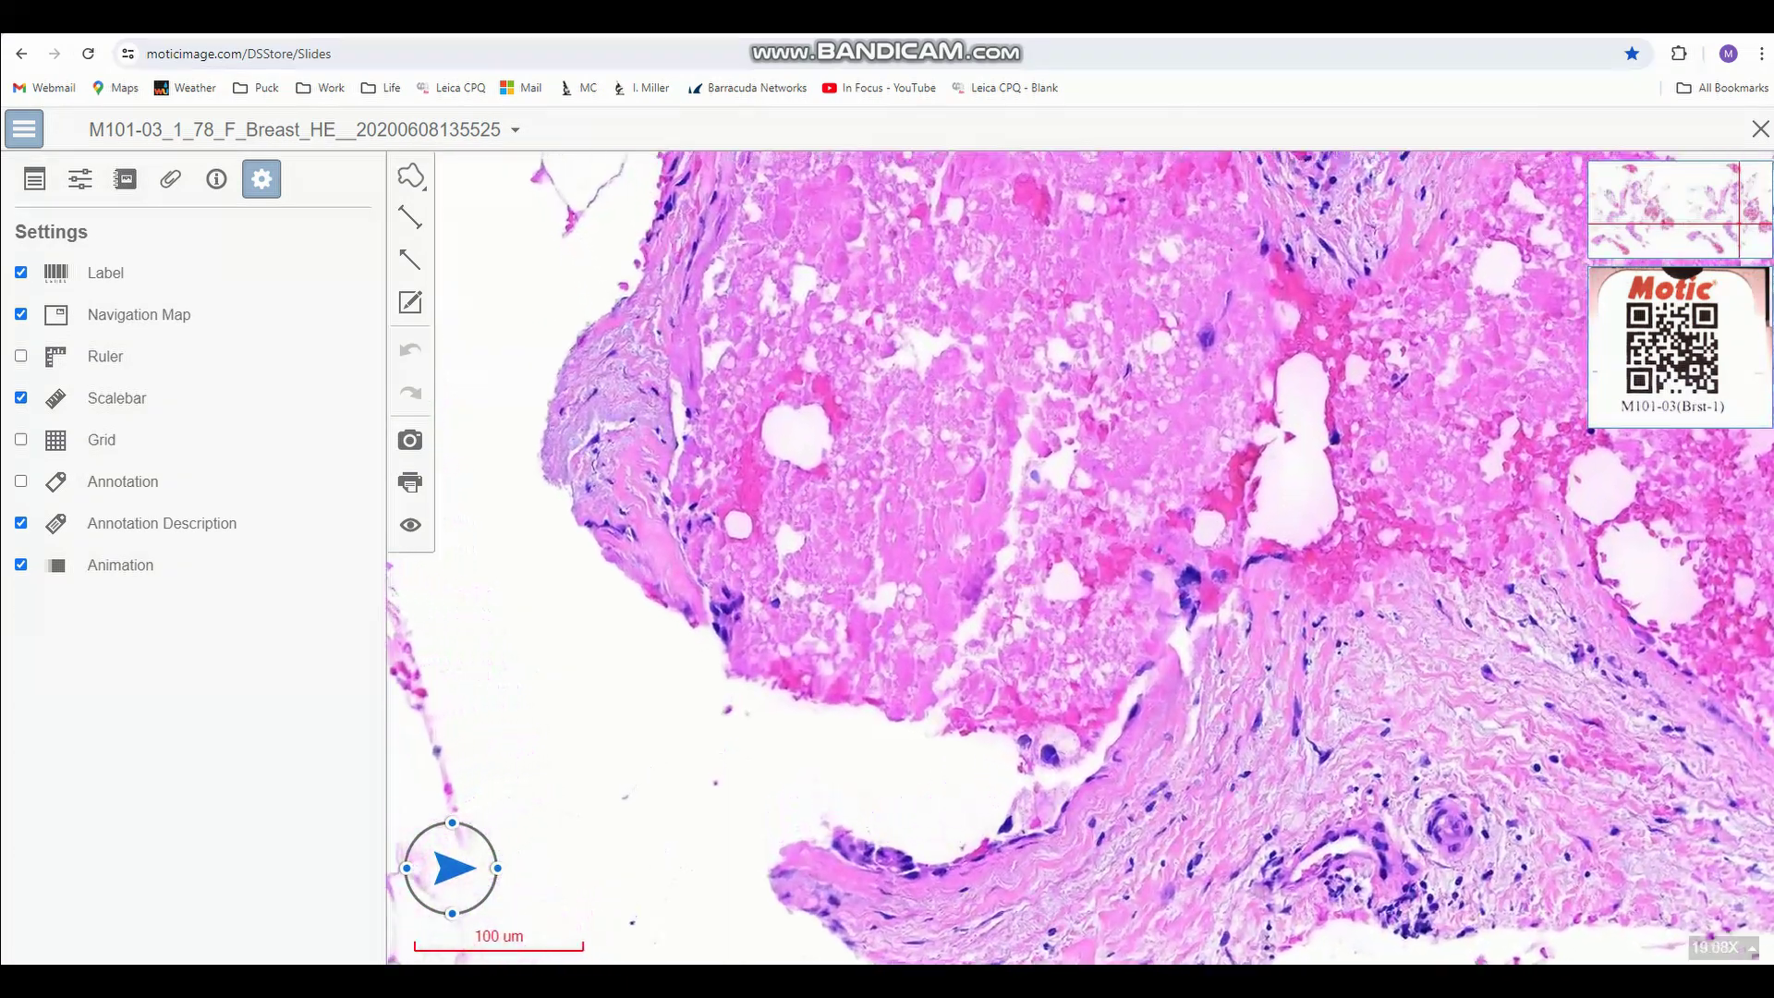
{"action": "scroll", "coordinate": [682, 647], "scroll_direction": "down", "scroll_amount": 3}
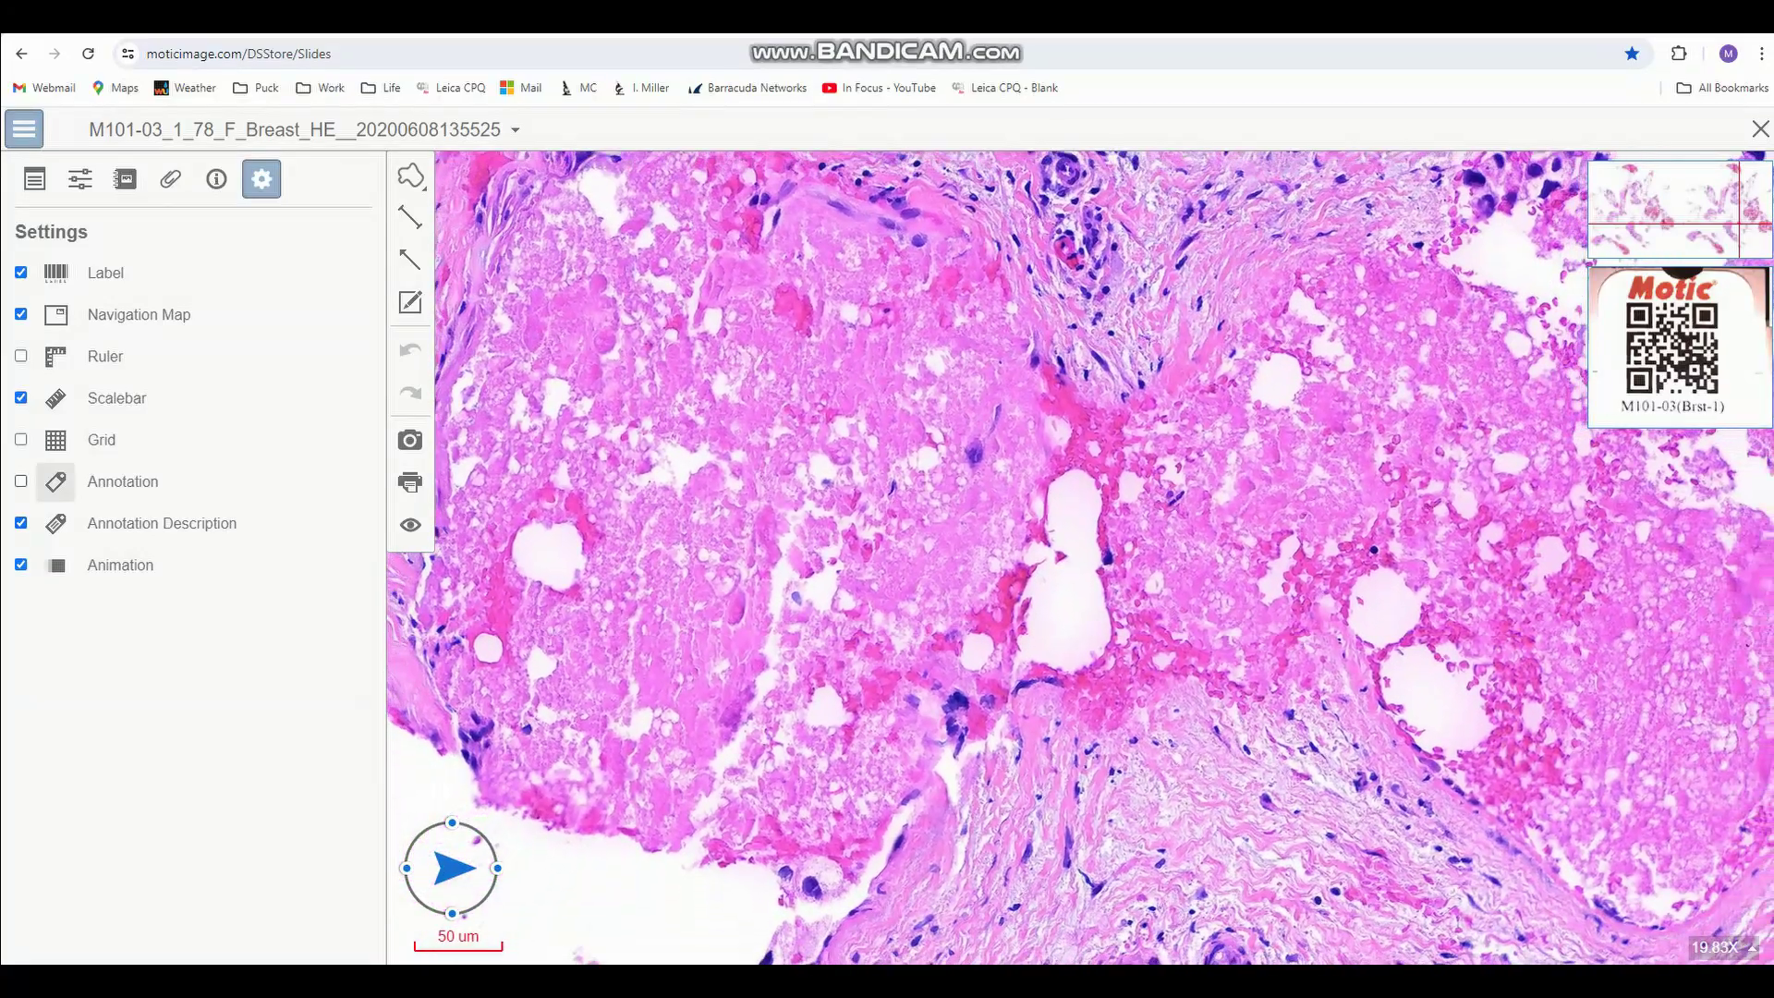
Preview the Grid overlay and leave it off, turn on the Annotation display, and hide the settings.
{"action": "left_click", "coordinate": [21, 440]}
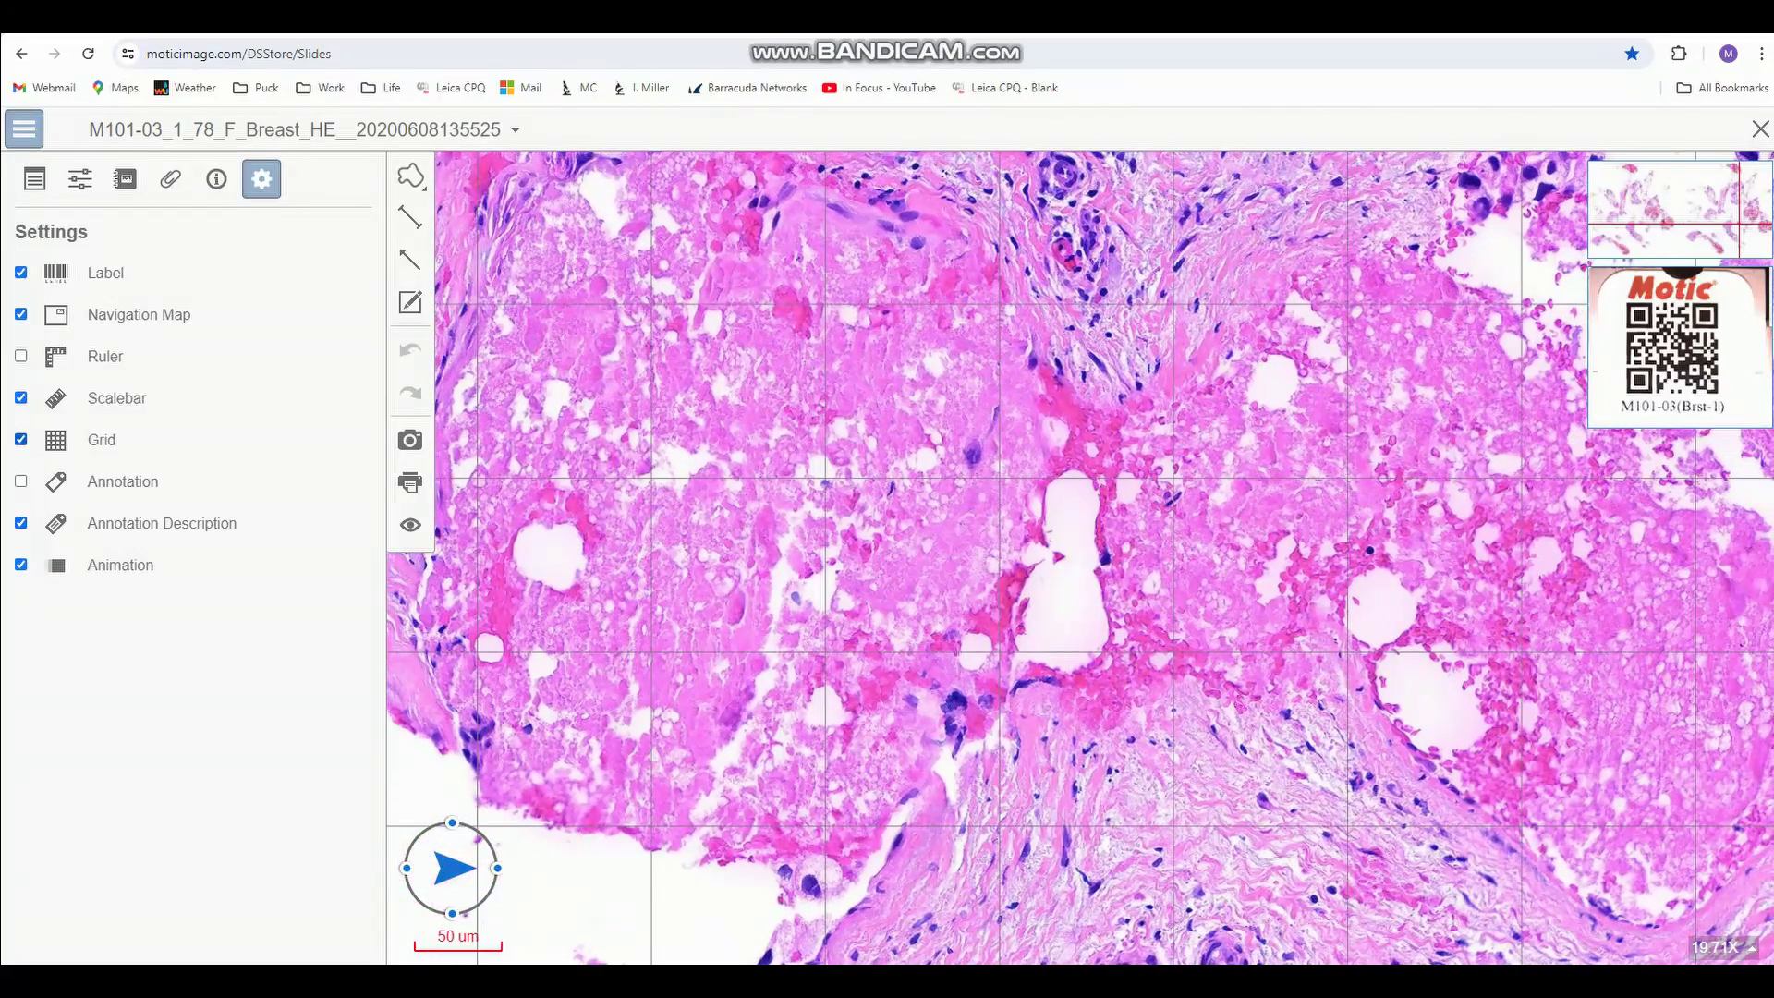
{"action": "left_click", "coordinate": [21, 439]}
{"action": "left_click", "coordinate": [20, 480]}
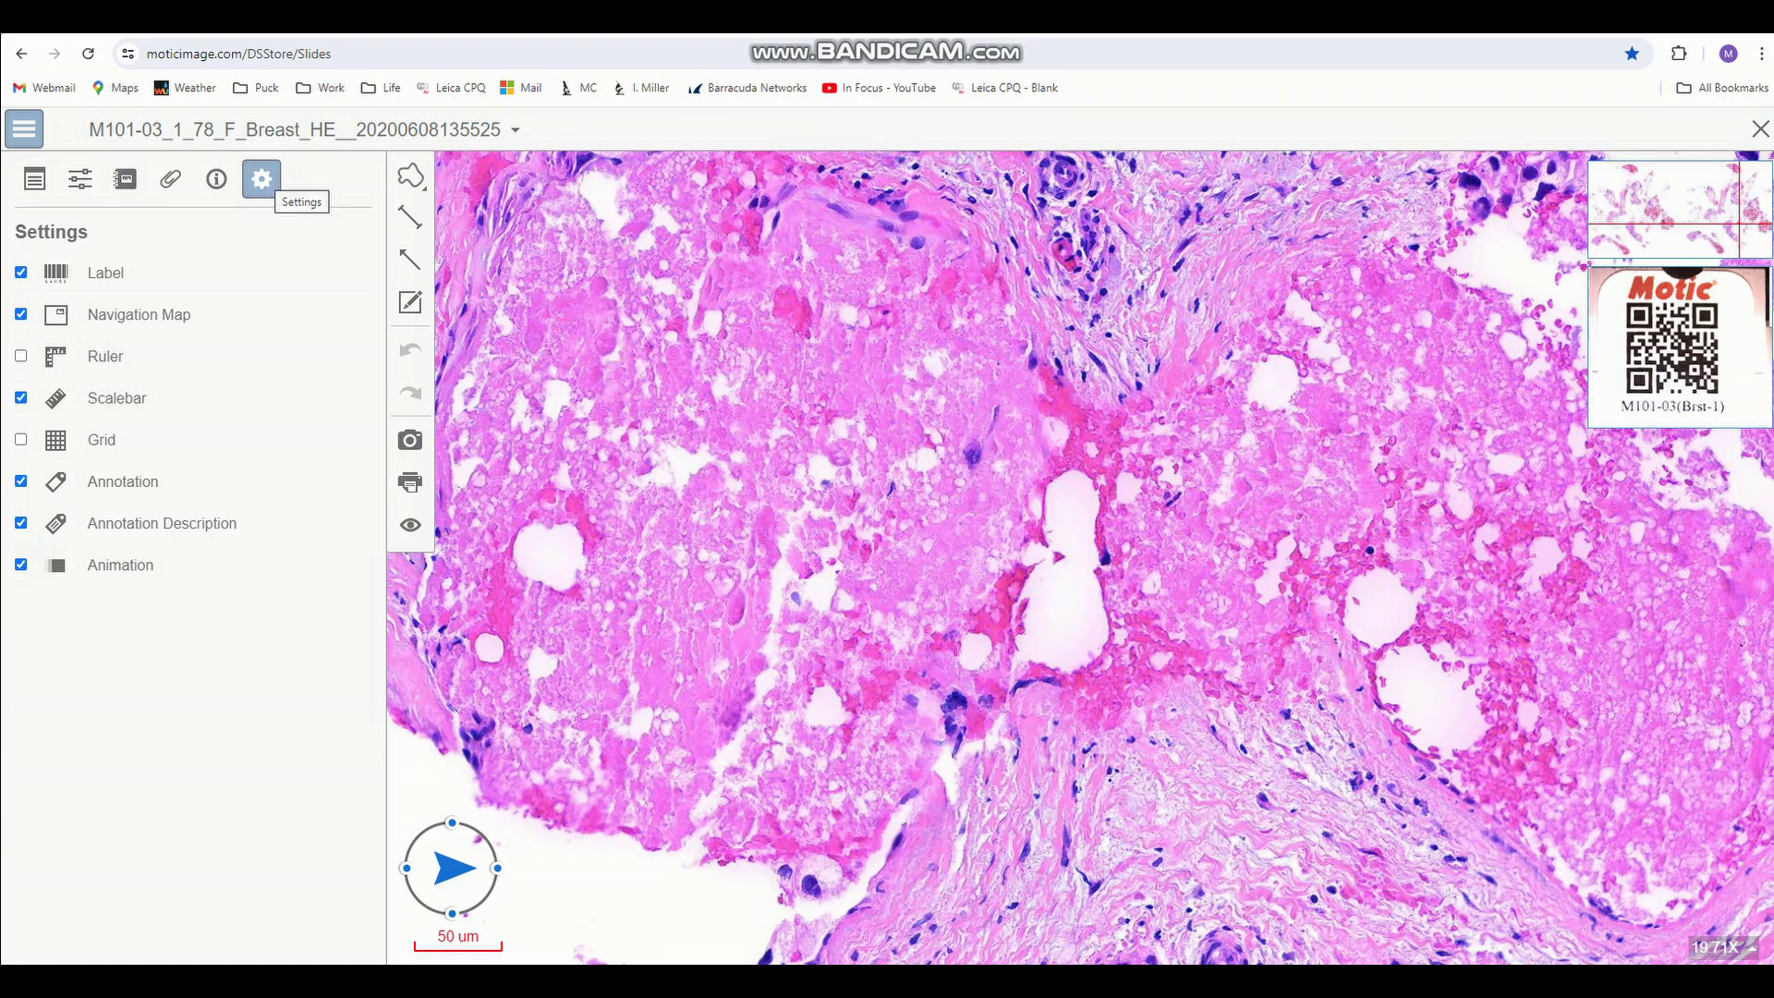
{"action": "left_click", "coordinate": [24, 128]}
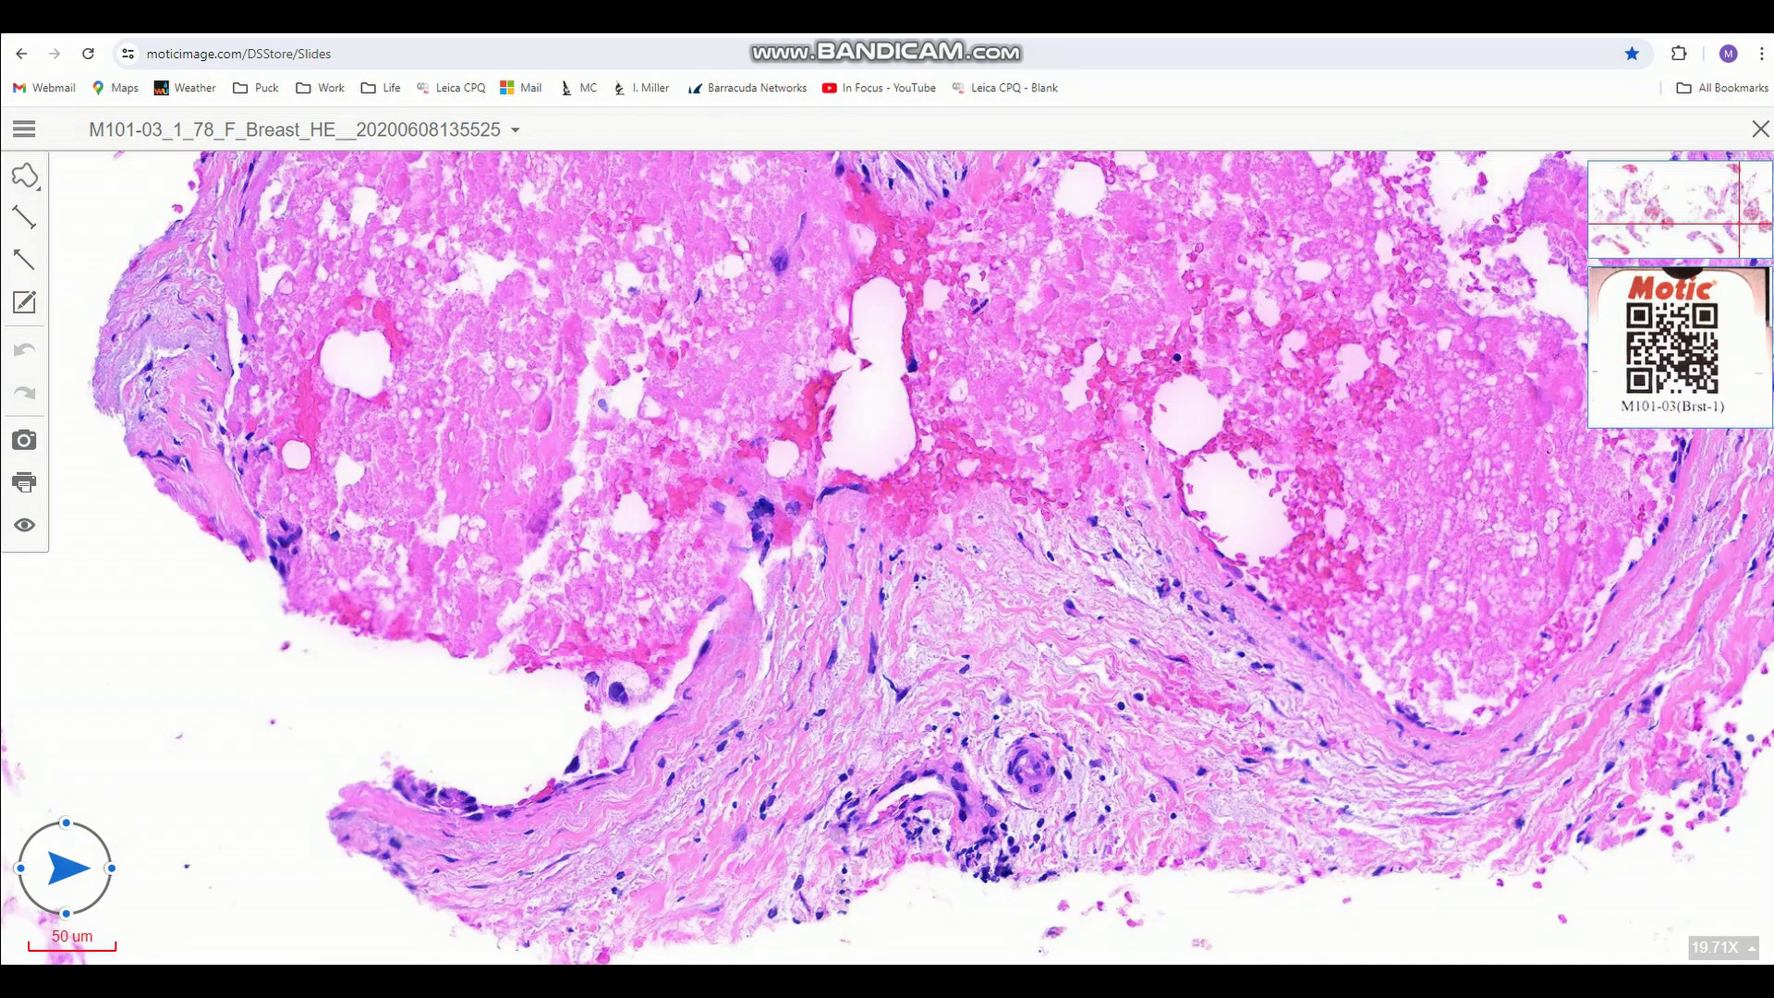
Draw a closed freehand area annotation of about 68,850 sq um around the white cavity in the middle of the tissue.
{"action": "left_click_drag", "start_coordinate": [554, 416], "coordinate": [562, 551]}
{"action": "left_click", "coordinate": [24, 175]}
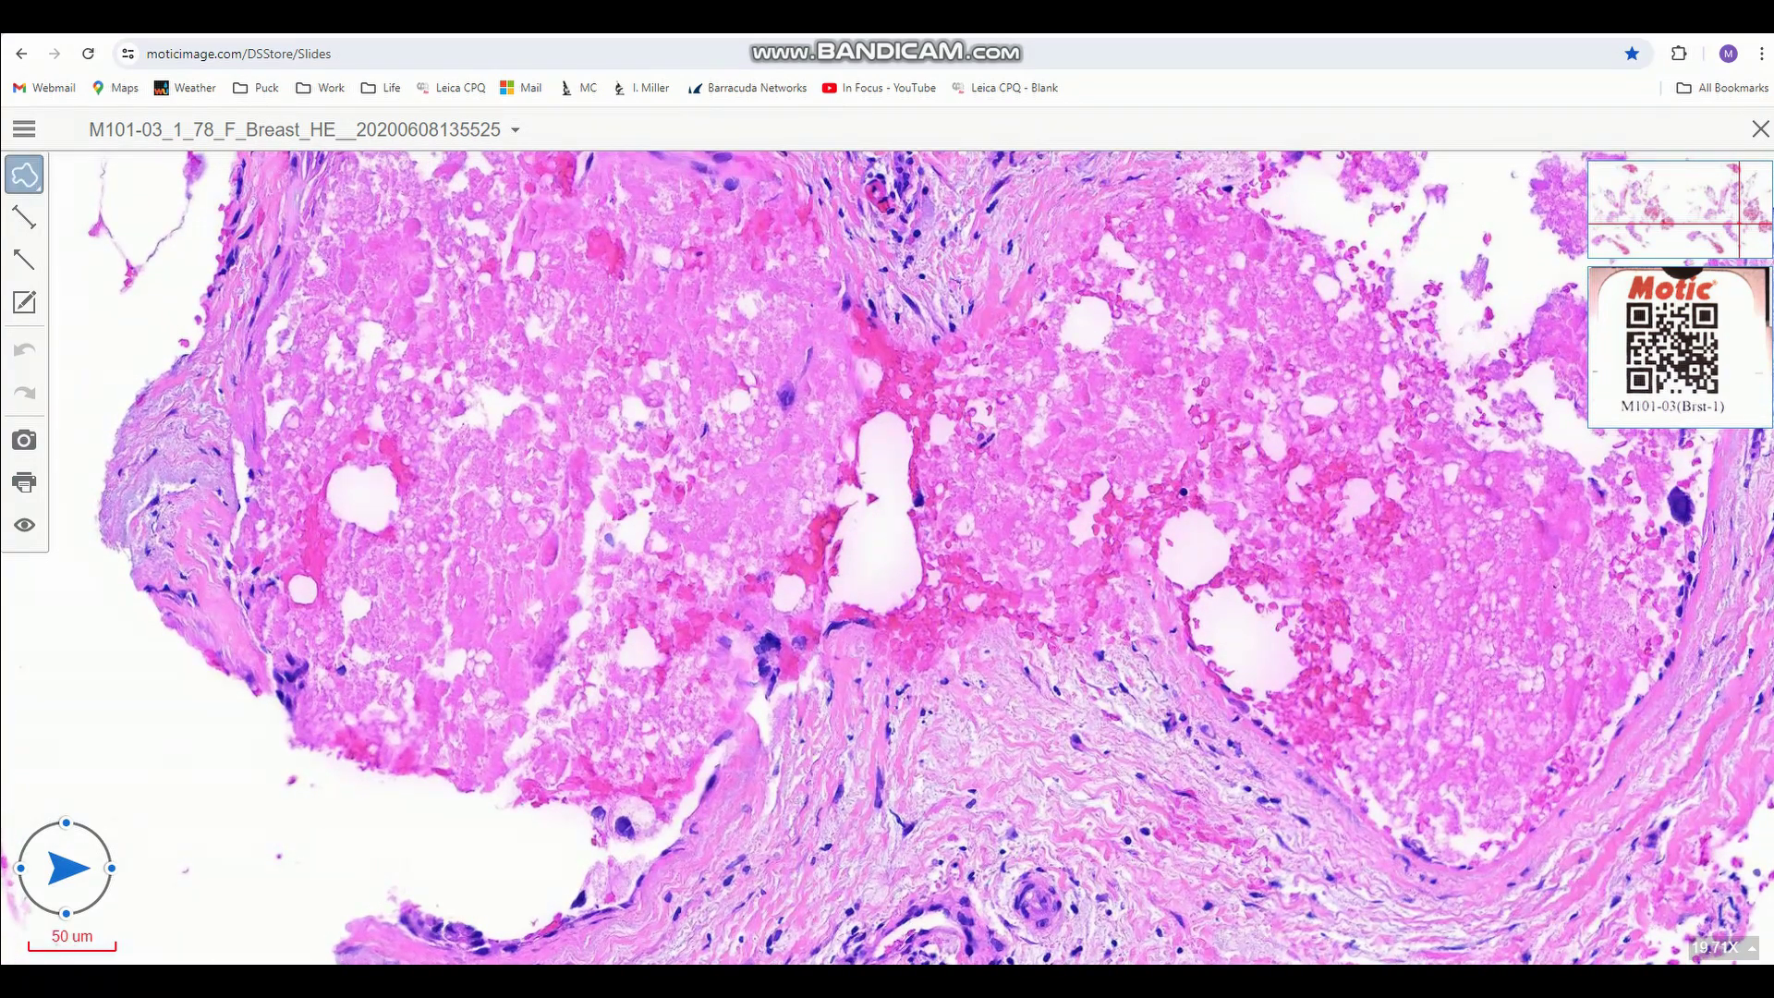
{"action": "mouse_move", "coordinate": [735, 336]}
{"action": "left_mouse_down"}
{"action": "mouse_move", "coordinate": [615, 647]}
{"action": "mouse_move", "coordinate": [1062, 700]}
{"action": "left_mouse_up"}
{"action": "left_click_drag", "start_coordinate": [760, 325], "coordinate": [739, 330]}
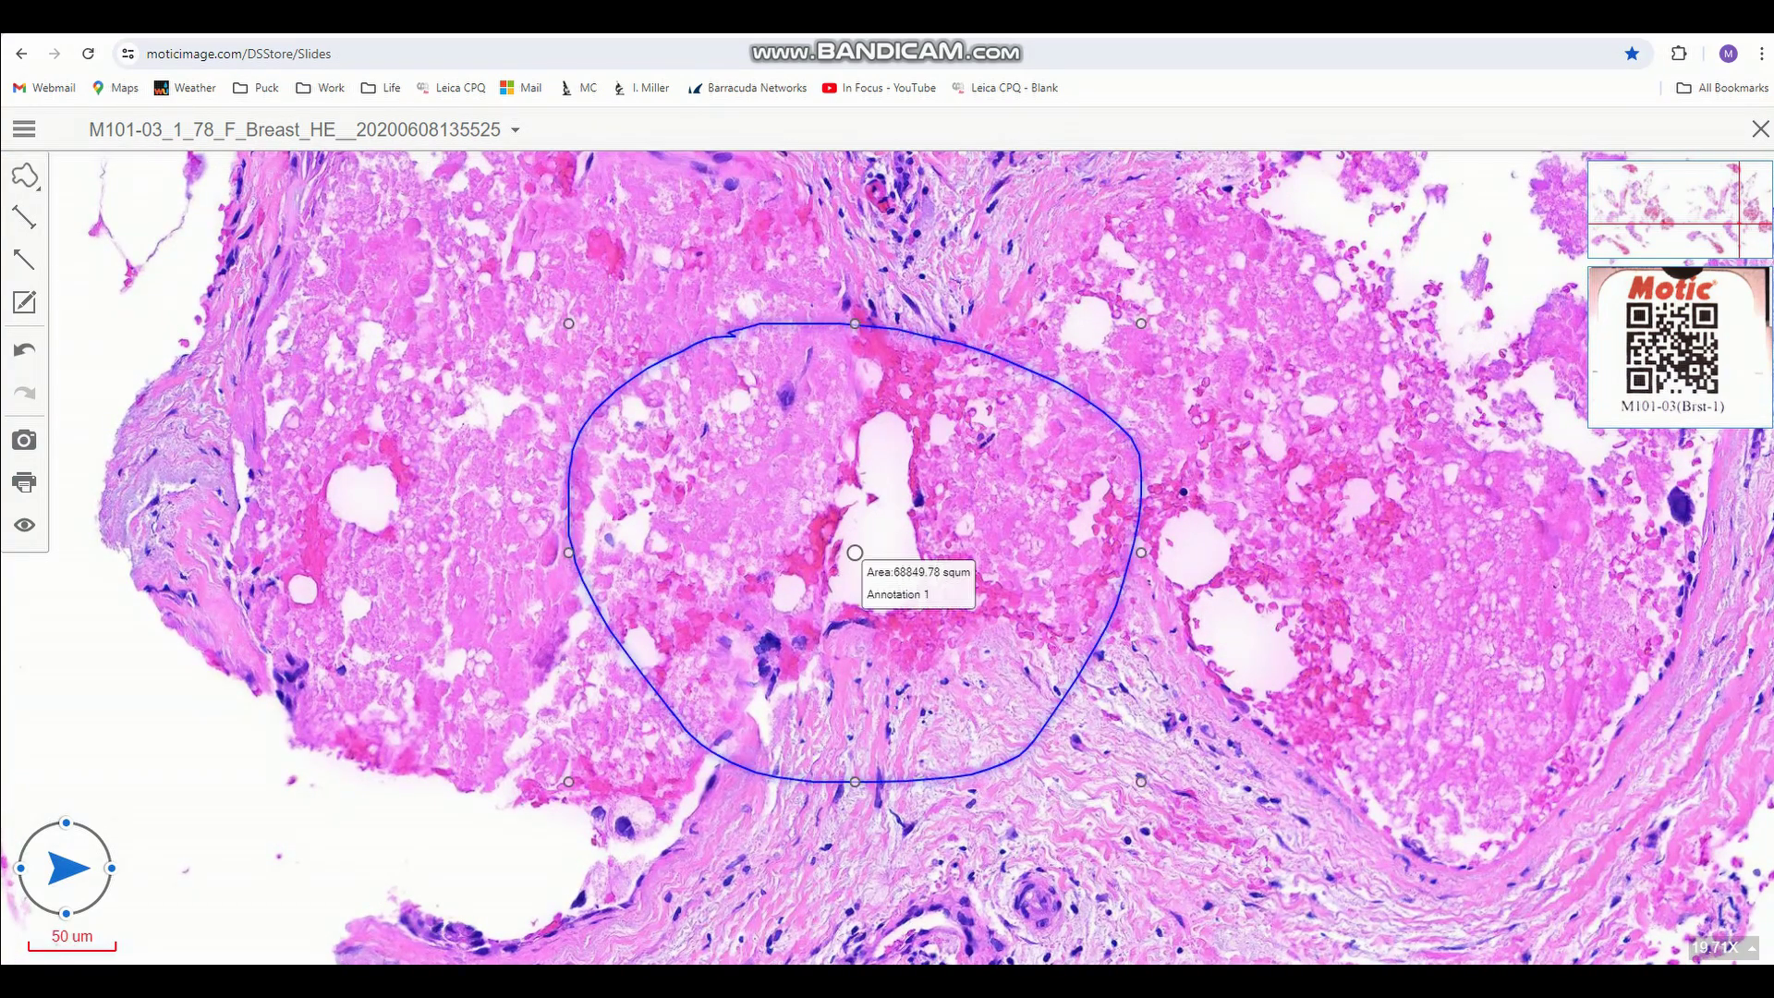
{"action": "scroll", "coordinate": [327, 350], "scroll_direction": "down", "scroll_amount": 2}
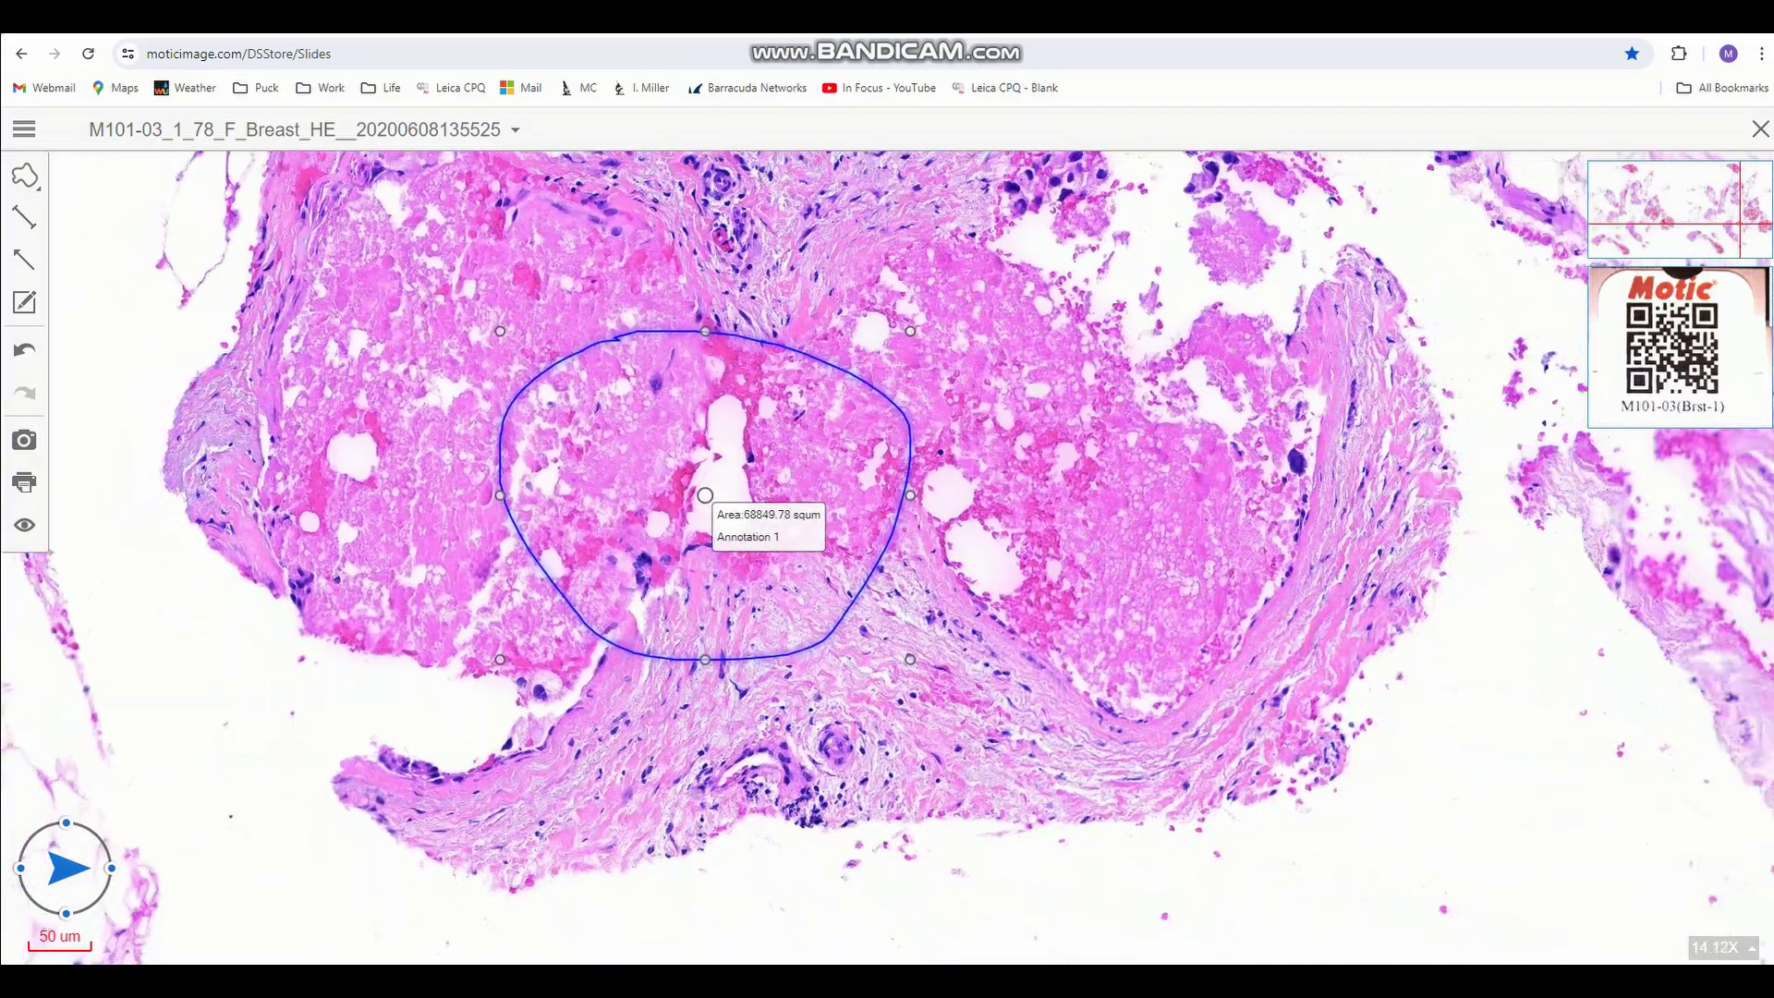
Draw a measuring line about 260 um long across the tissue above the area annotation, and an arrow just below that line.
{"action": "right_click", "coordinate": [1185, 520]}
{"action": "mouse_move", "coordinate": [1185, 520]}
{"action": "left_mouse_down"}
{"action": "mouse_move", "coordinate": [1050, 588]}
{"action": "mouse_move", "coordinate": [825, 768]}
{"action": "mouse_move", "coordinate": [863, 849]}
{"action": "mouse_move", "coordinate": [897, 864]}
{"action": "left_mouse_up"}
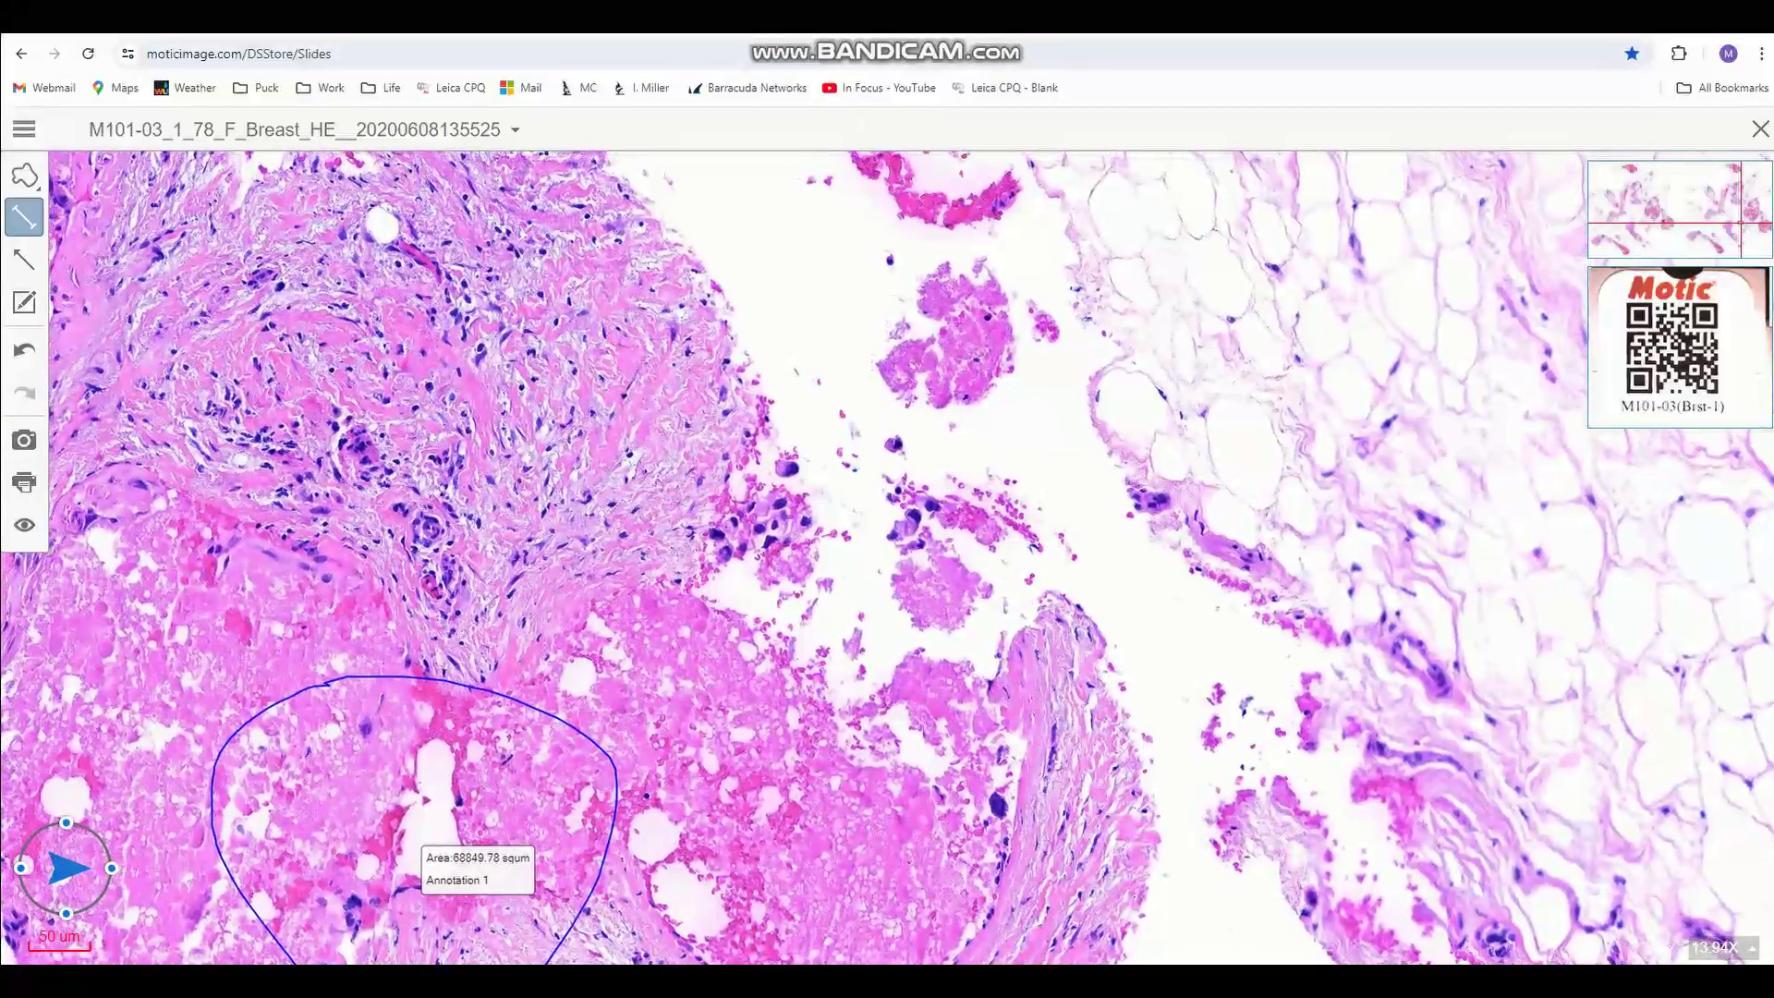
{"action": "left_click_drag", "start_coordinate": [383, 352], "coordinate": [687, 453]}
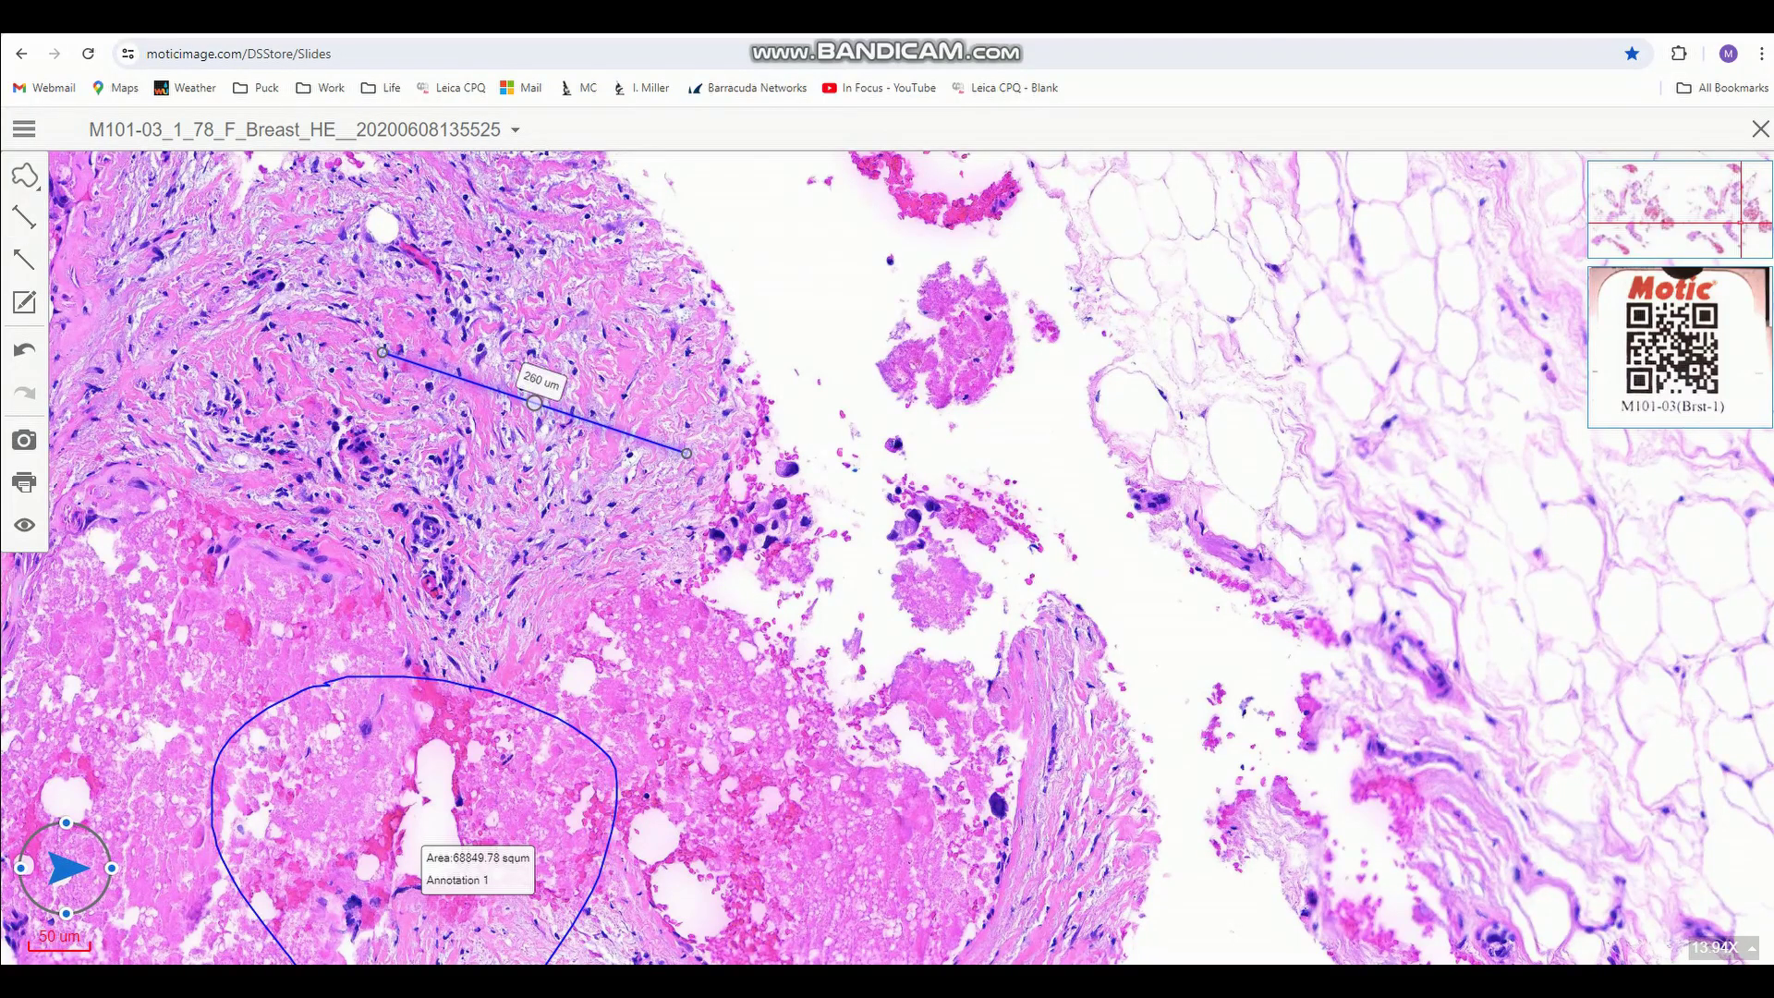
{"action": "left_click", "coordinate": [24, 259]}
{"action": "left_click_drag", "start_coordinate": [209, 408], "coordinate": [489, 487]}
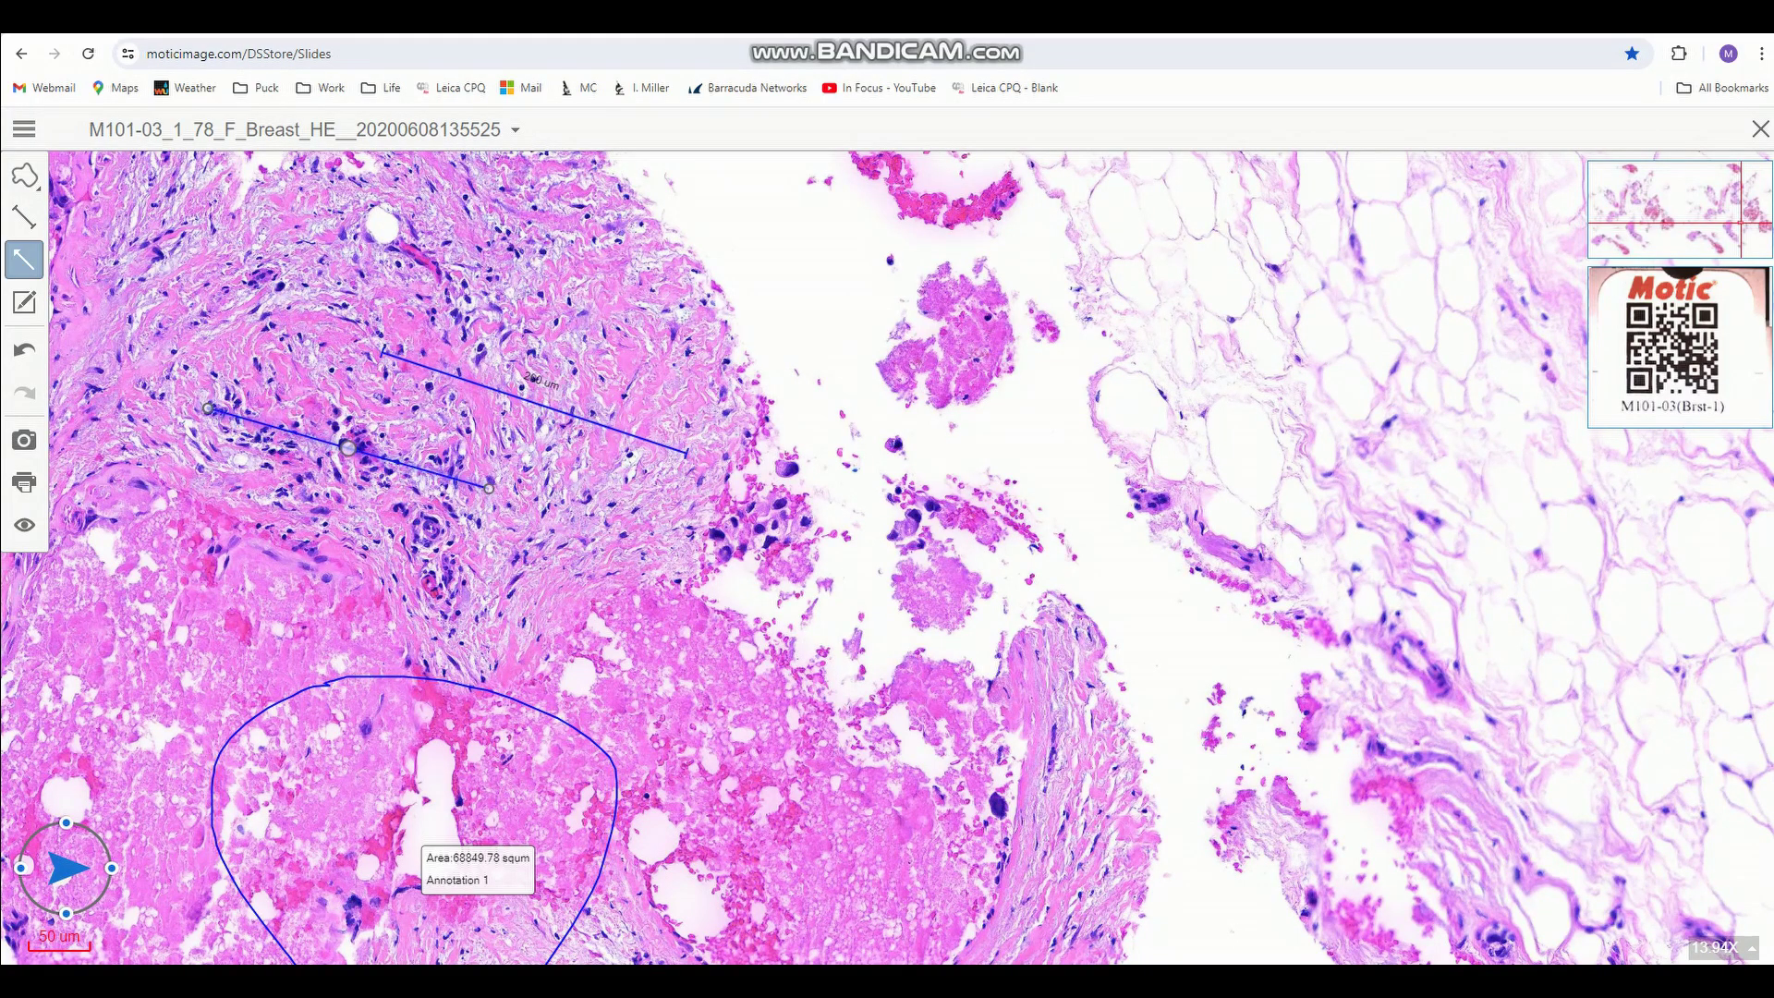
Review the annotation name, description and color options and cancel the edit, and try hiding and showing the annotations.
{"action": "left_click", "coordinate": [24, 302]}
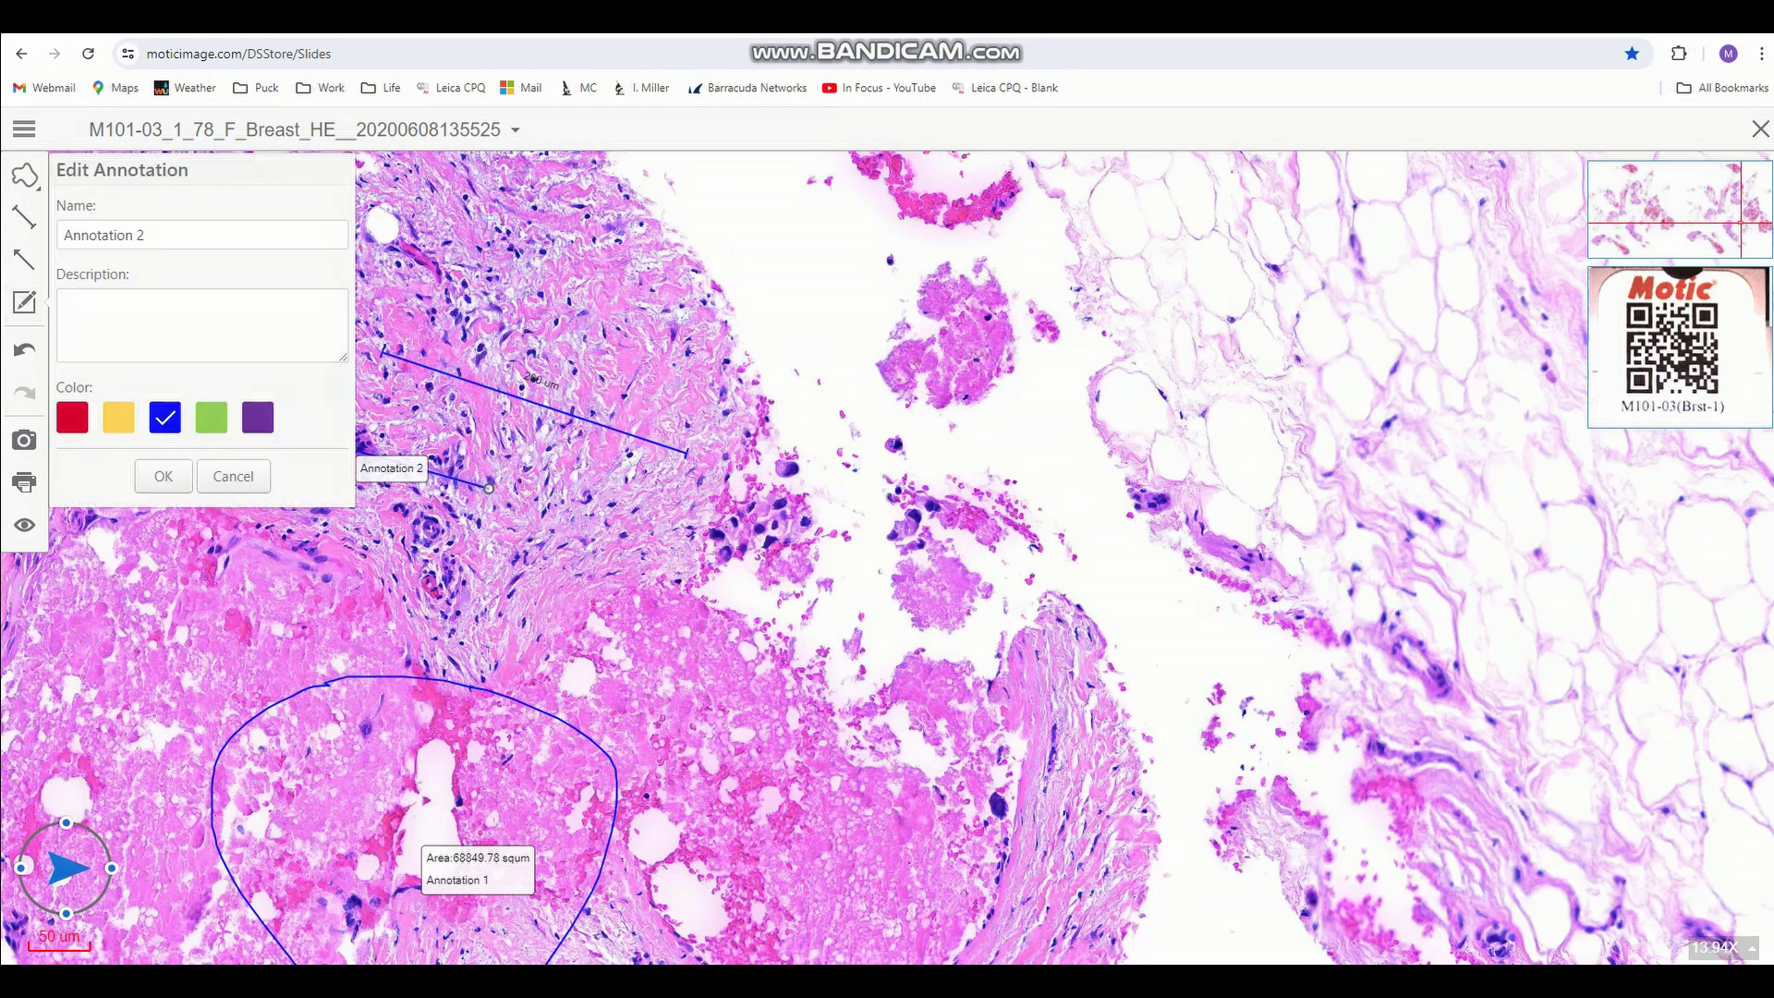
{"action": "left_click_drag", "start_coordinate": [666, 517], "coordinate": [807, 607]}
{"action": "left_click", "coordinate": [24, 302]}
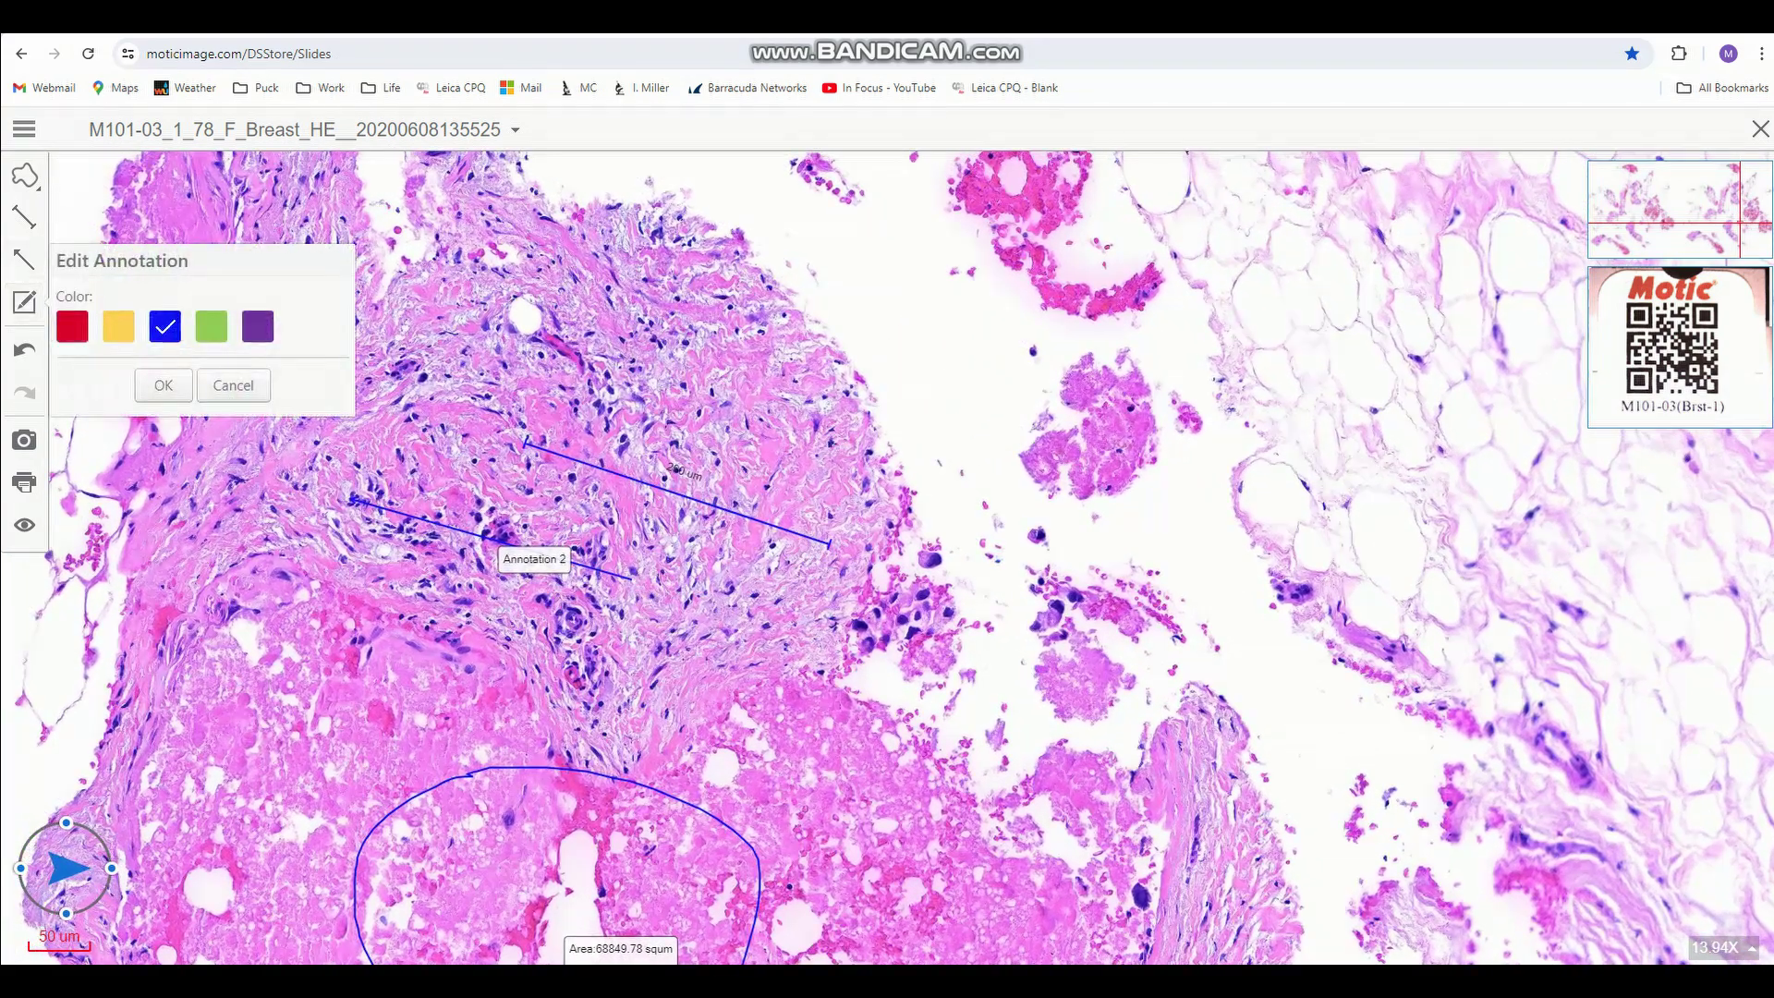
{"action": "left_click", "coordinate": [24, 302]}
{"action": "left_click", "coordinate": [24, 302]}
{"action": "left_click", "coordinate": [237, 384]}
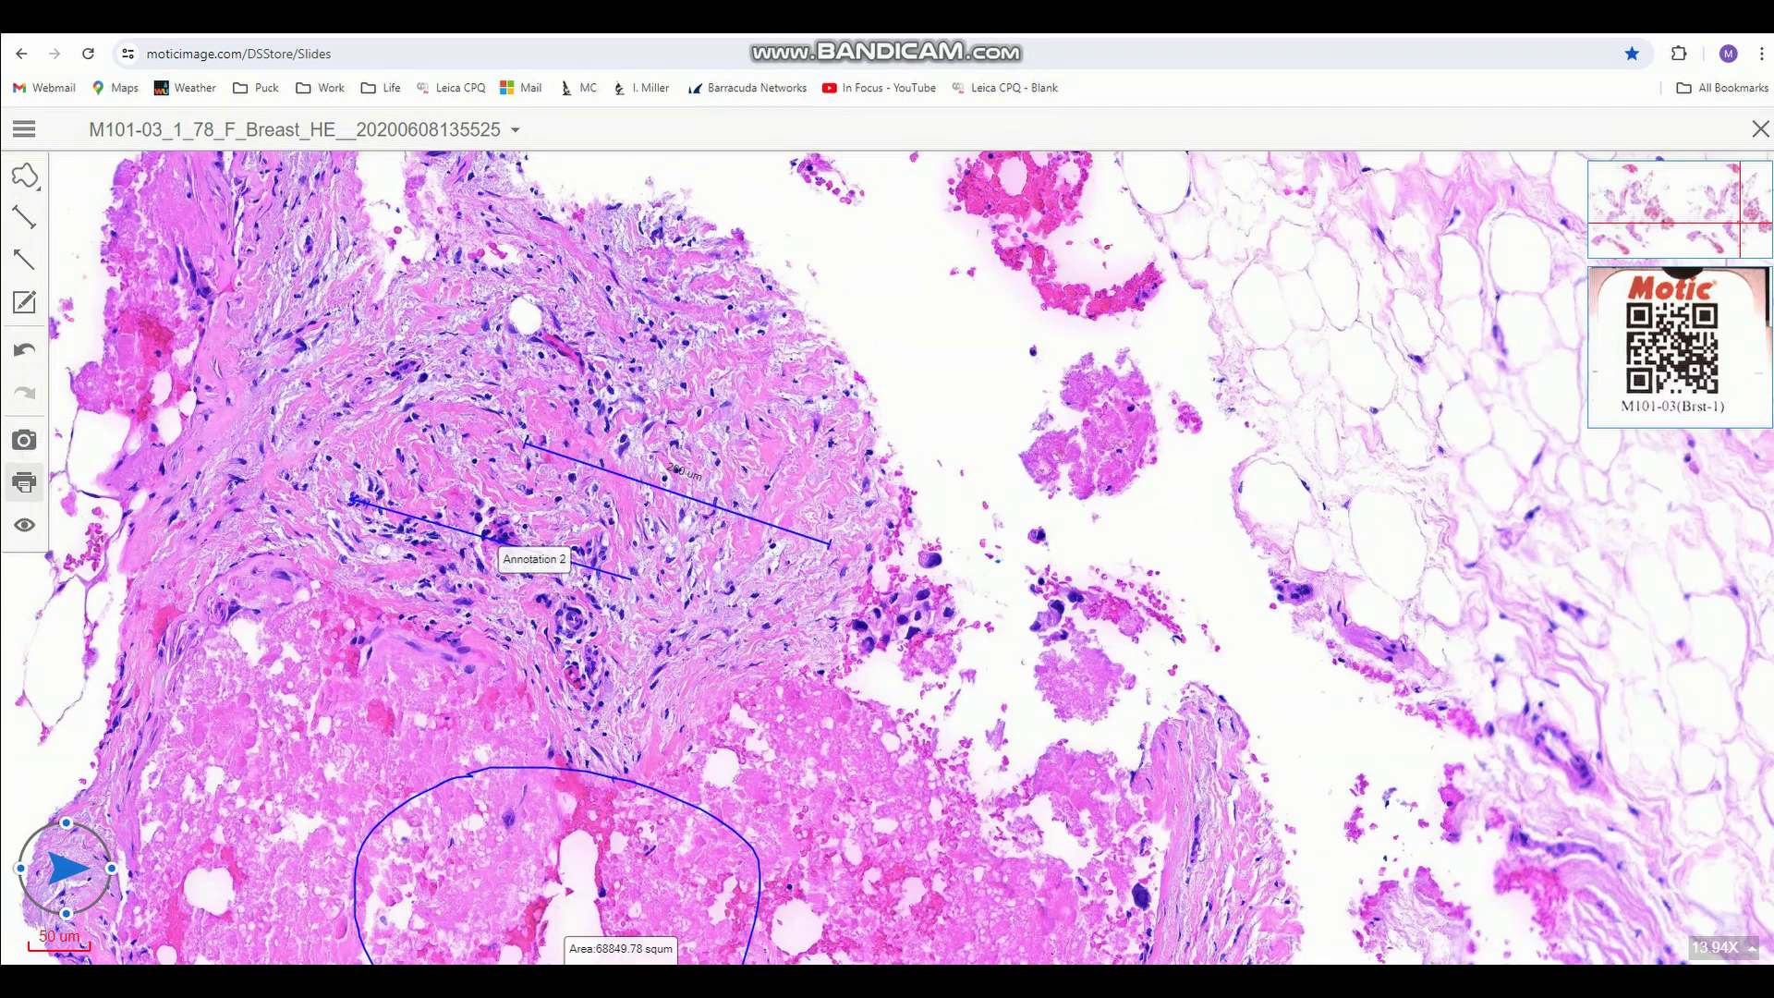
{"action": "left_click", "coordinate": [24, 525]}
{"action": "left_click", "coordinate": [24, 525]}
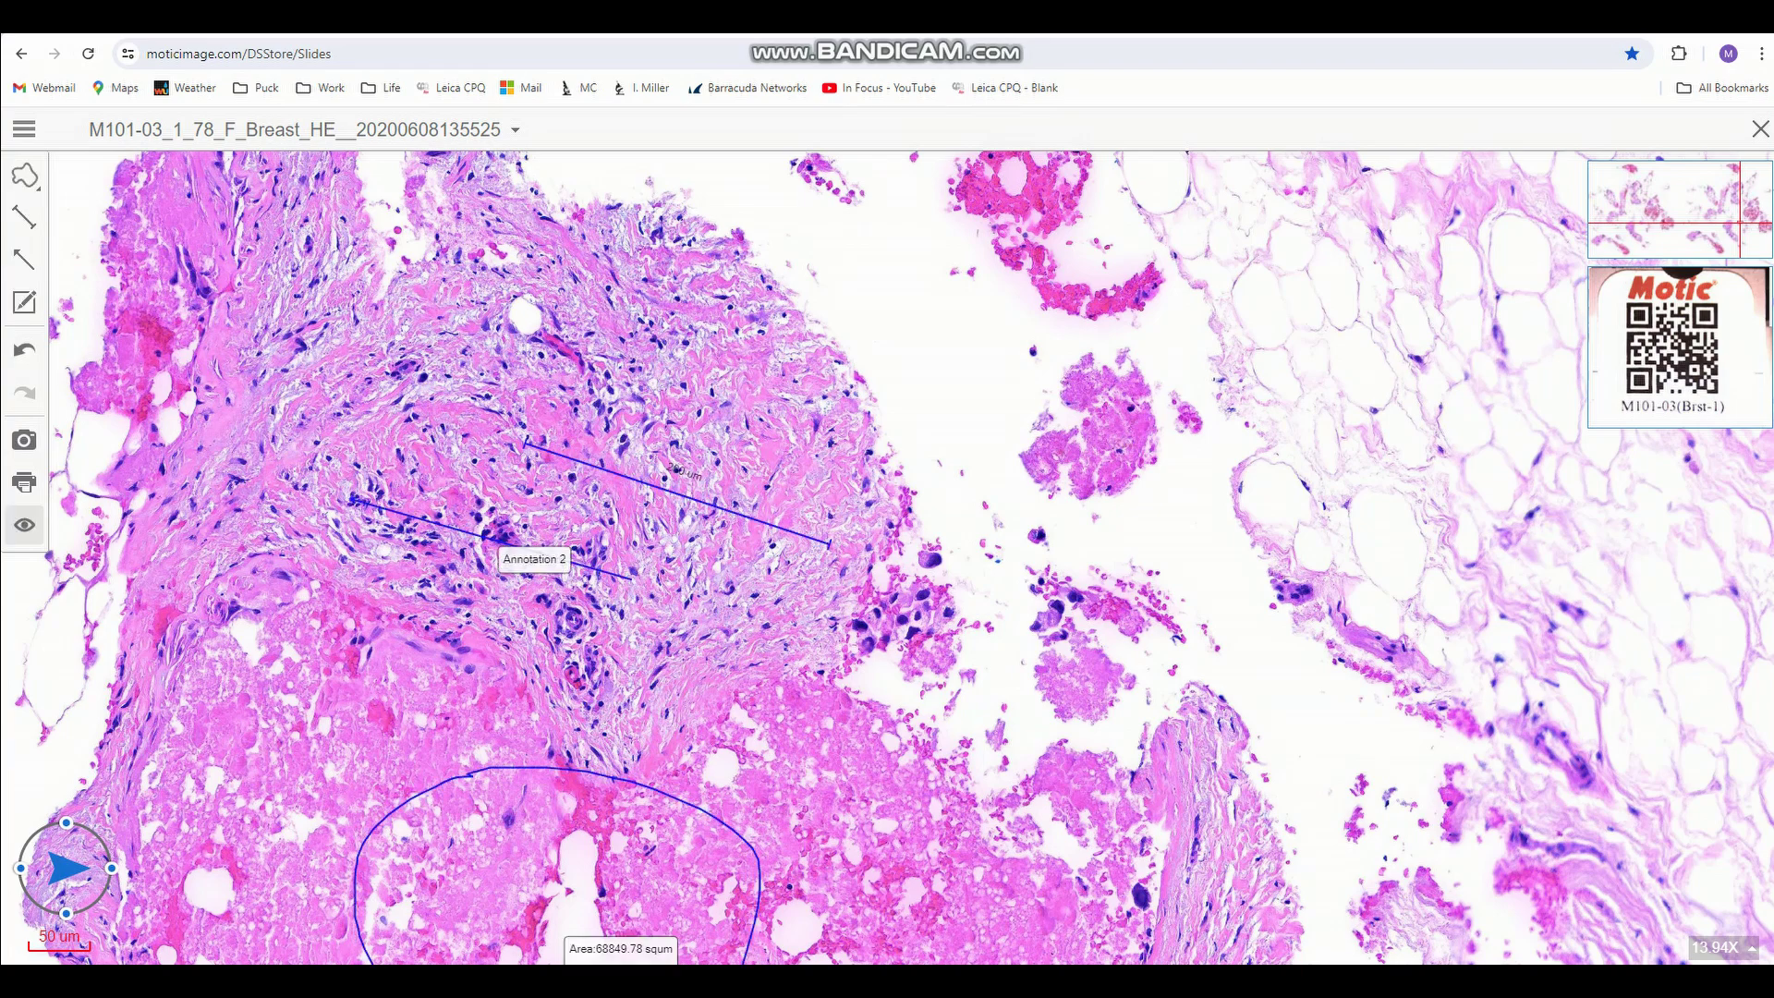
Rotate the slide view to point up, look over the annotated tissue, and rotate it back to its rightward orientation.
{"action": "left_click_drag", "start_coordinate": [555, 647], "coordinate": [636, 544]}
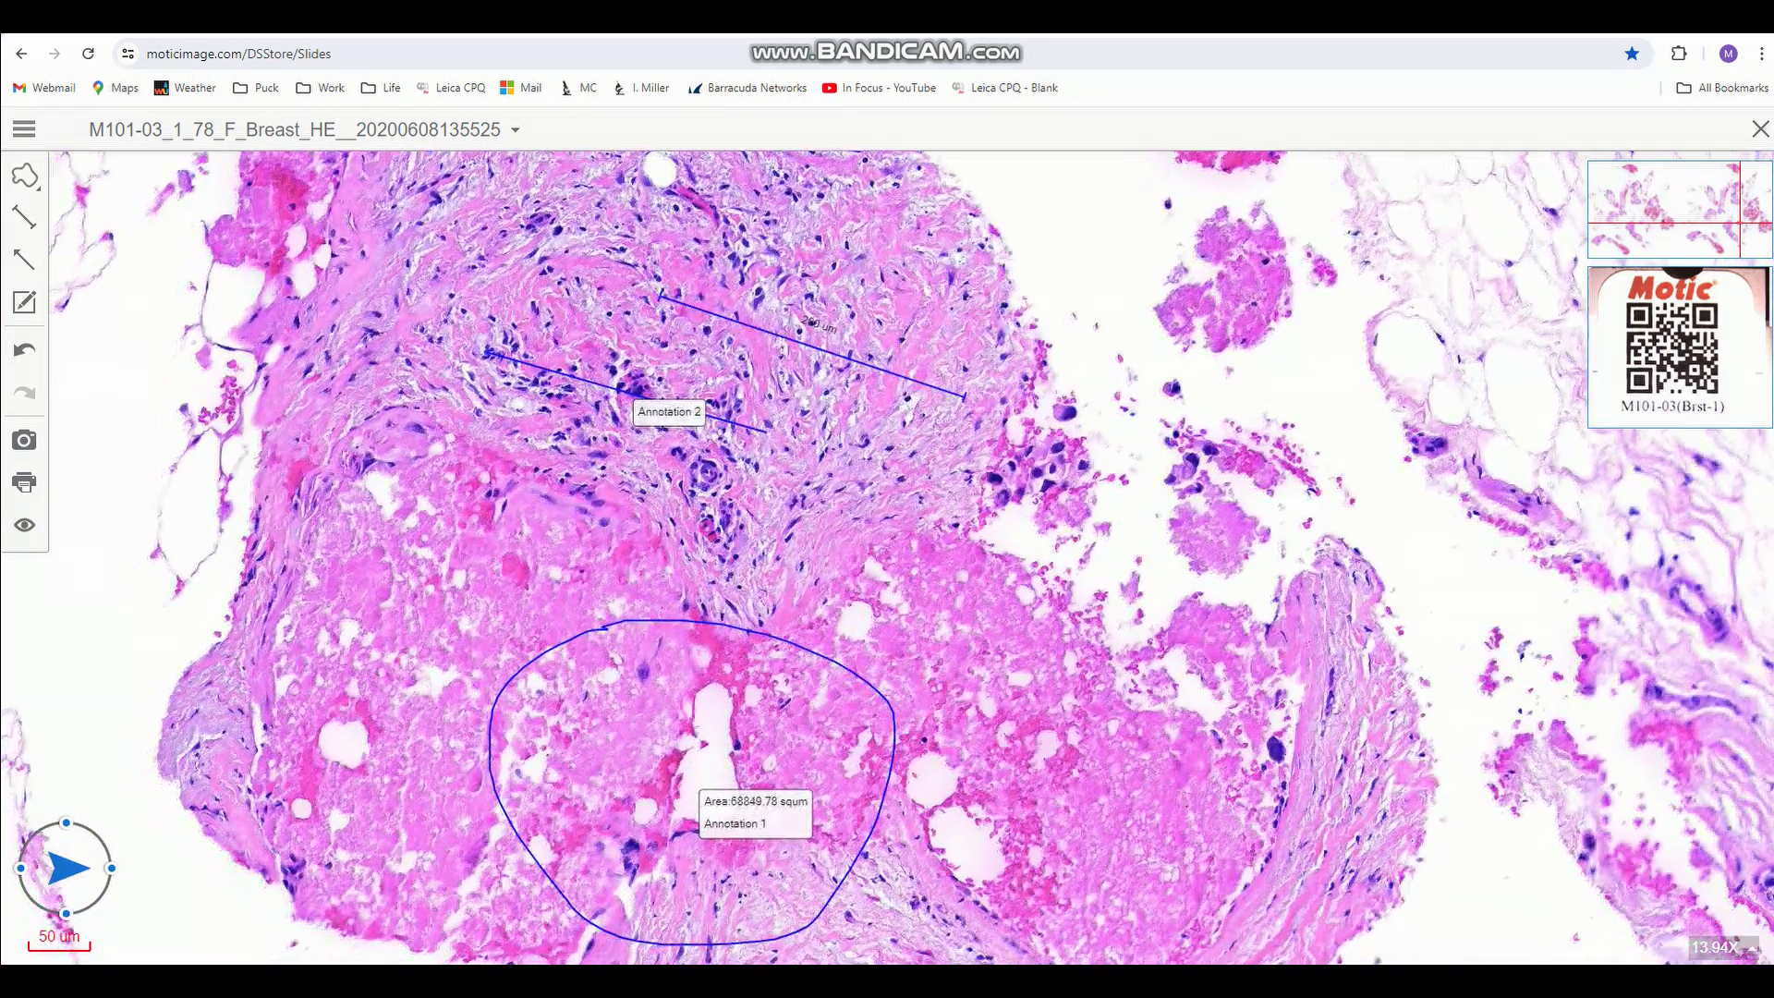
{"action": "left_click", "coordinate": [65, 822]}
{"action": "left_click_drag", "start_coordinate": [647, 684], "coordinate": [602, 473]}
{"action": "left_click_drag", "start_coordinate": [647, 554], "coordinate": [664, 494]}
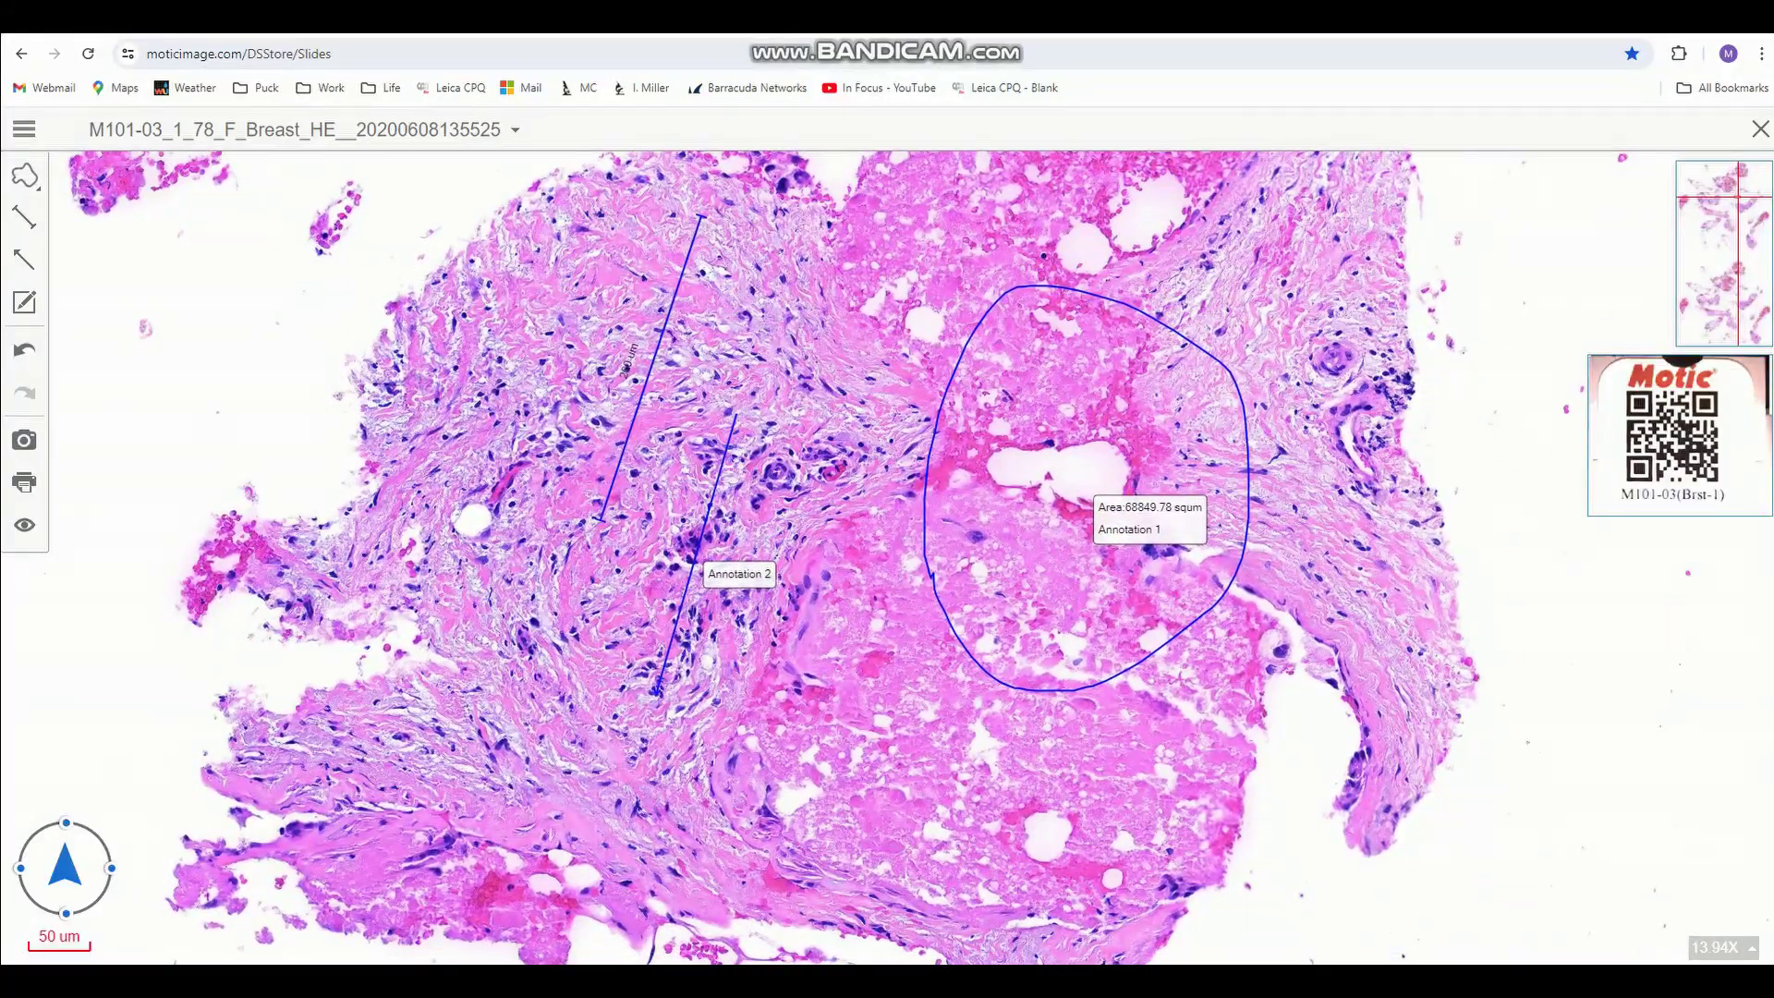
{"action": "left_click", "coordinate": [112, 868]}
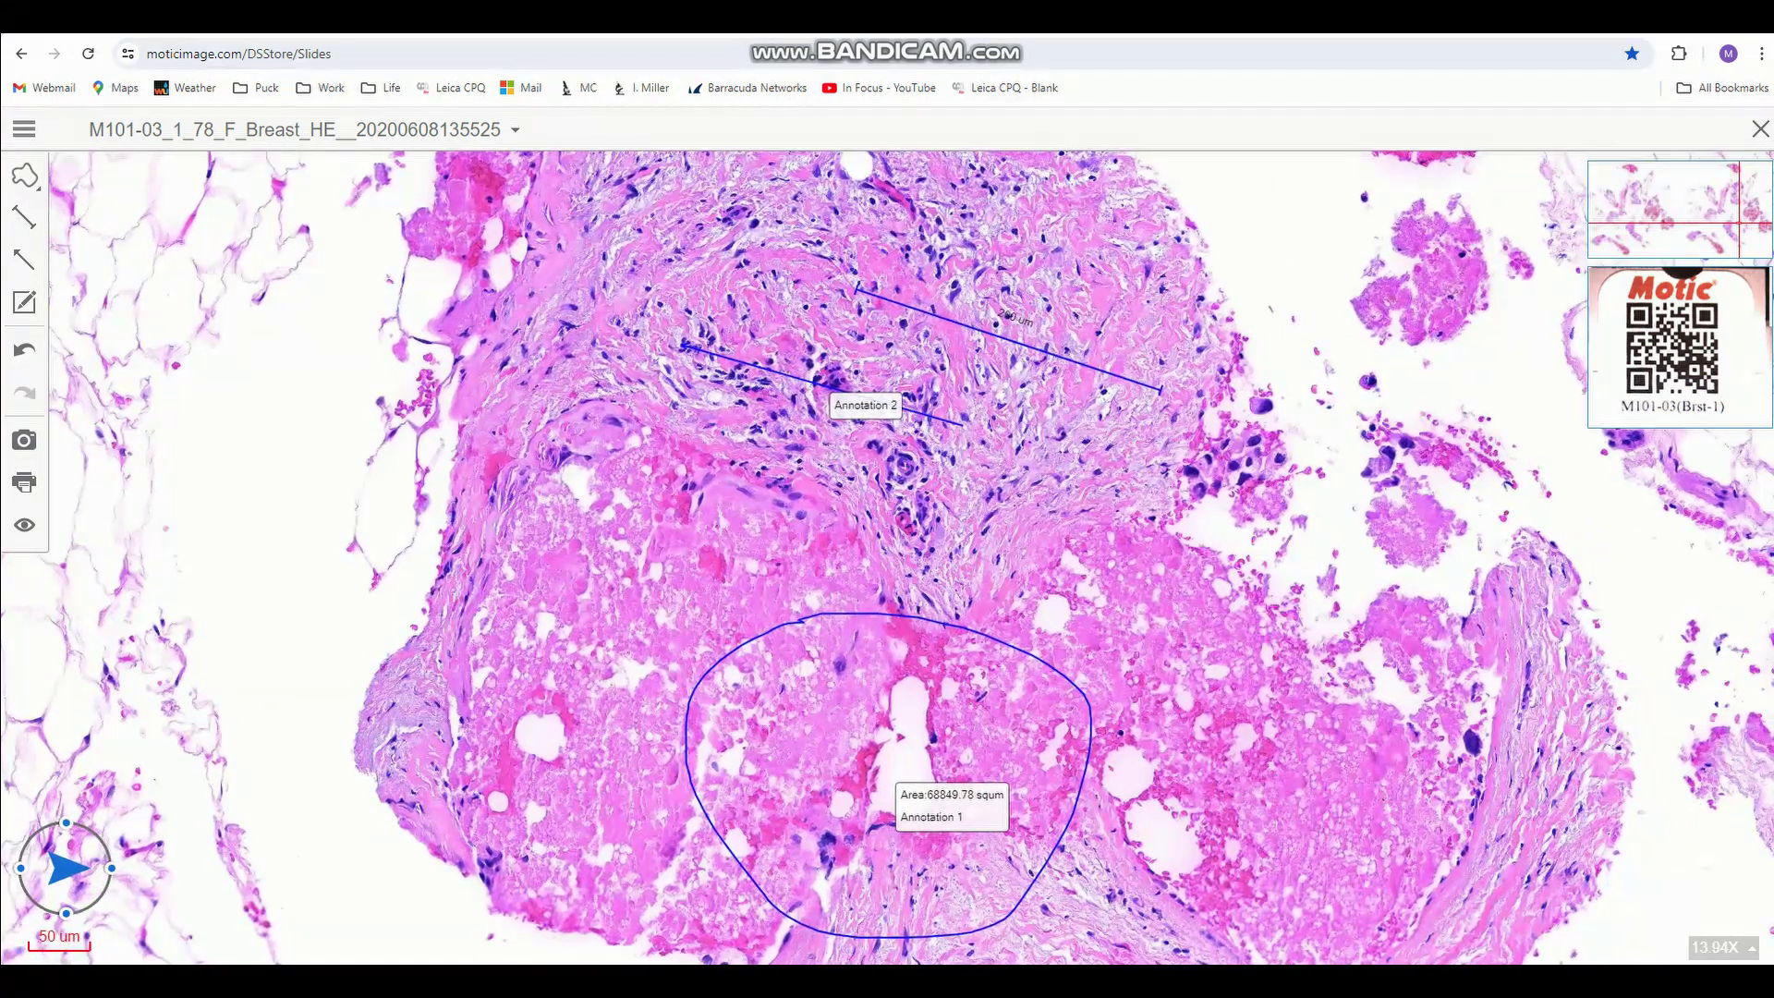
Set the slide magnification to the 10X preset.
{"action": "left_click", "coordinate": [1723, 947]}
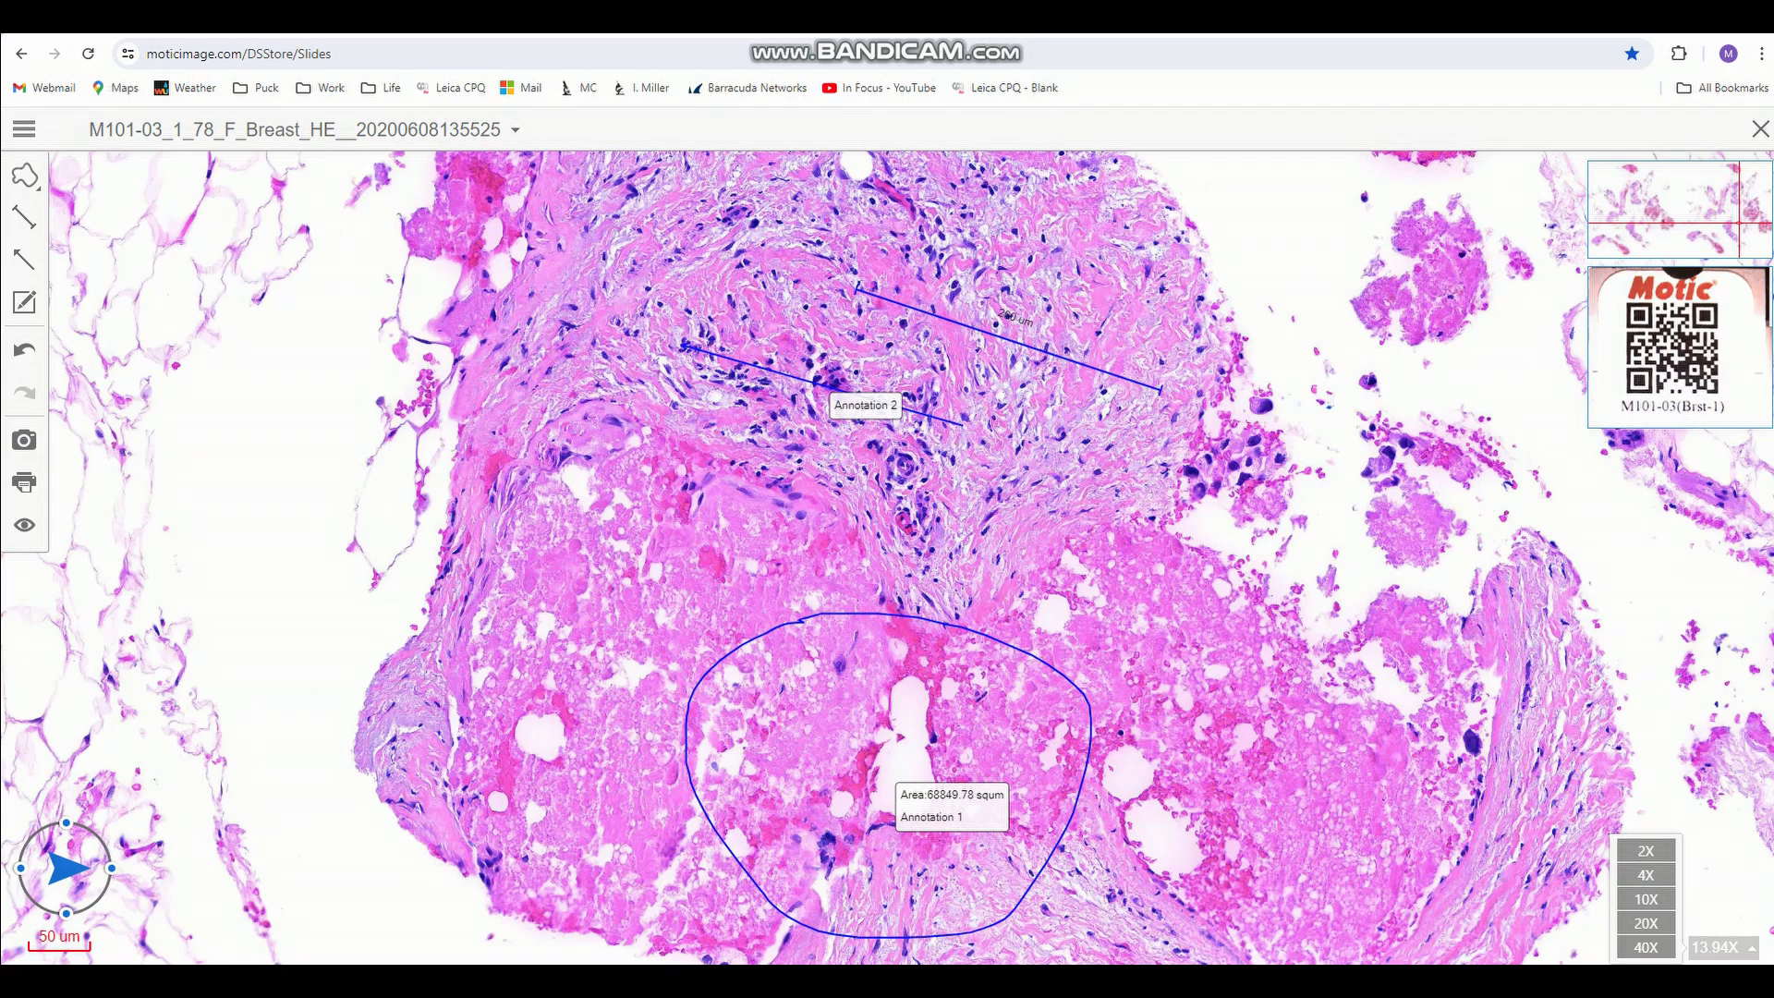
{"action": "scroll", "coordinate": [1428, 753], "scroll_direction": "down", "scroll_amount": 1}
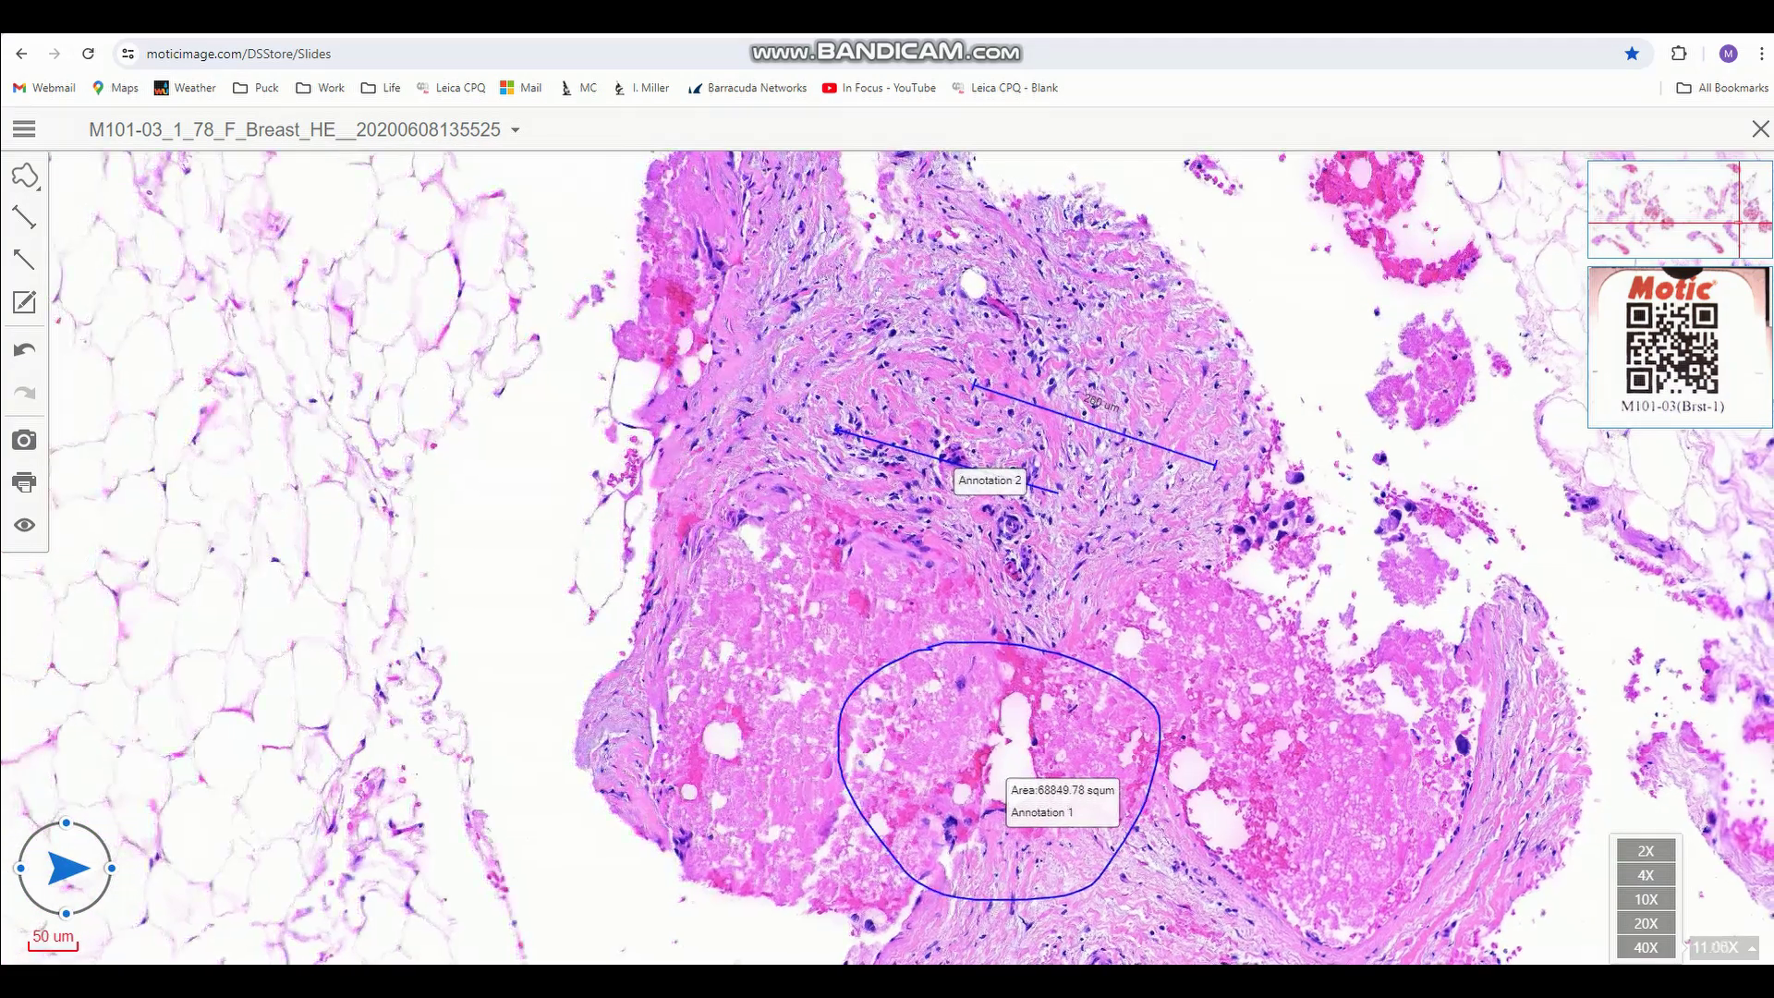
{"action": "left_click", "coordinate": [1645, 898]}
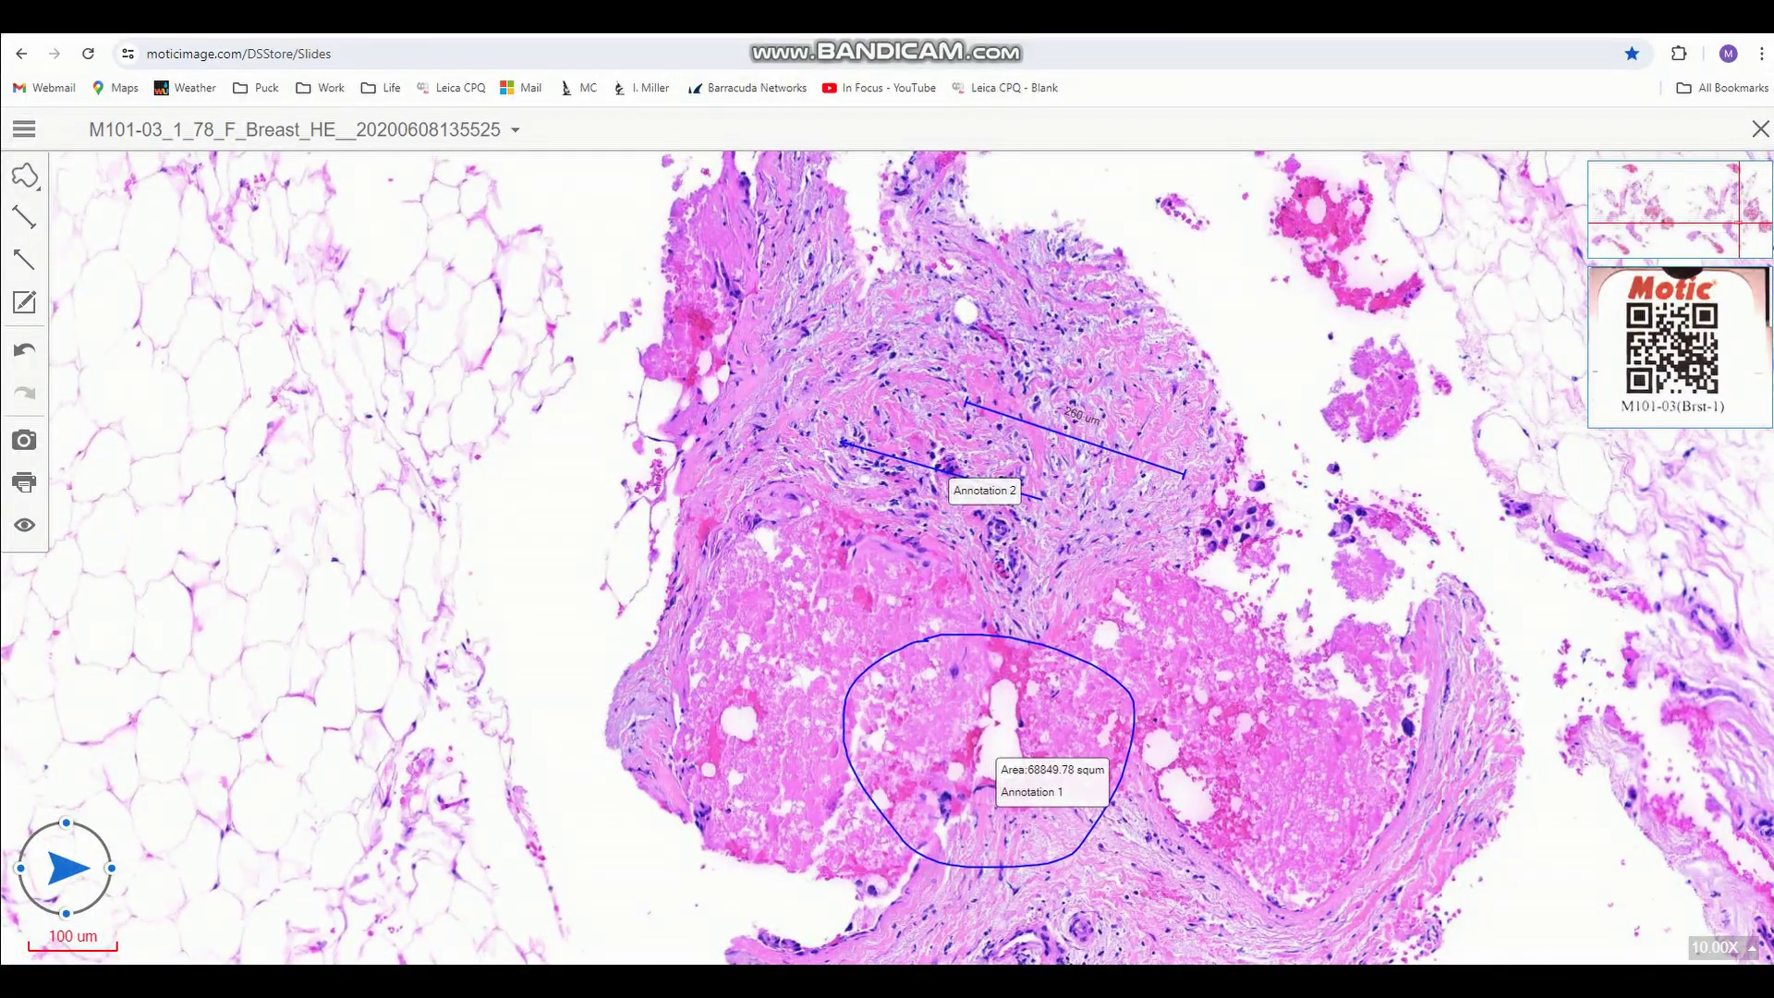
Check the list of recently opened slides for the current slide and dismiss it.
{"action": "mouse_move", "coordinate": [305, 130]}
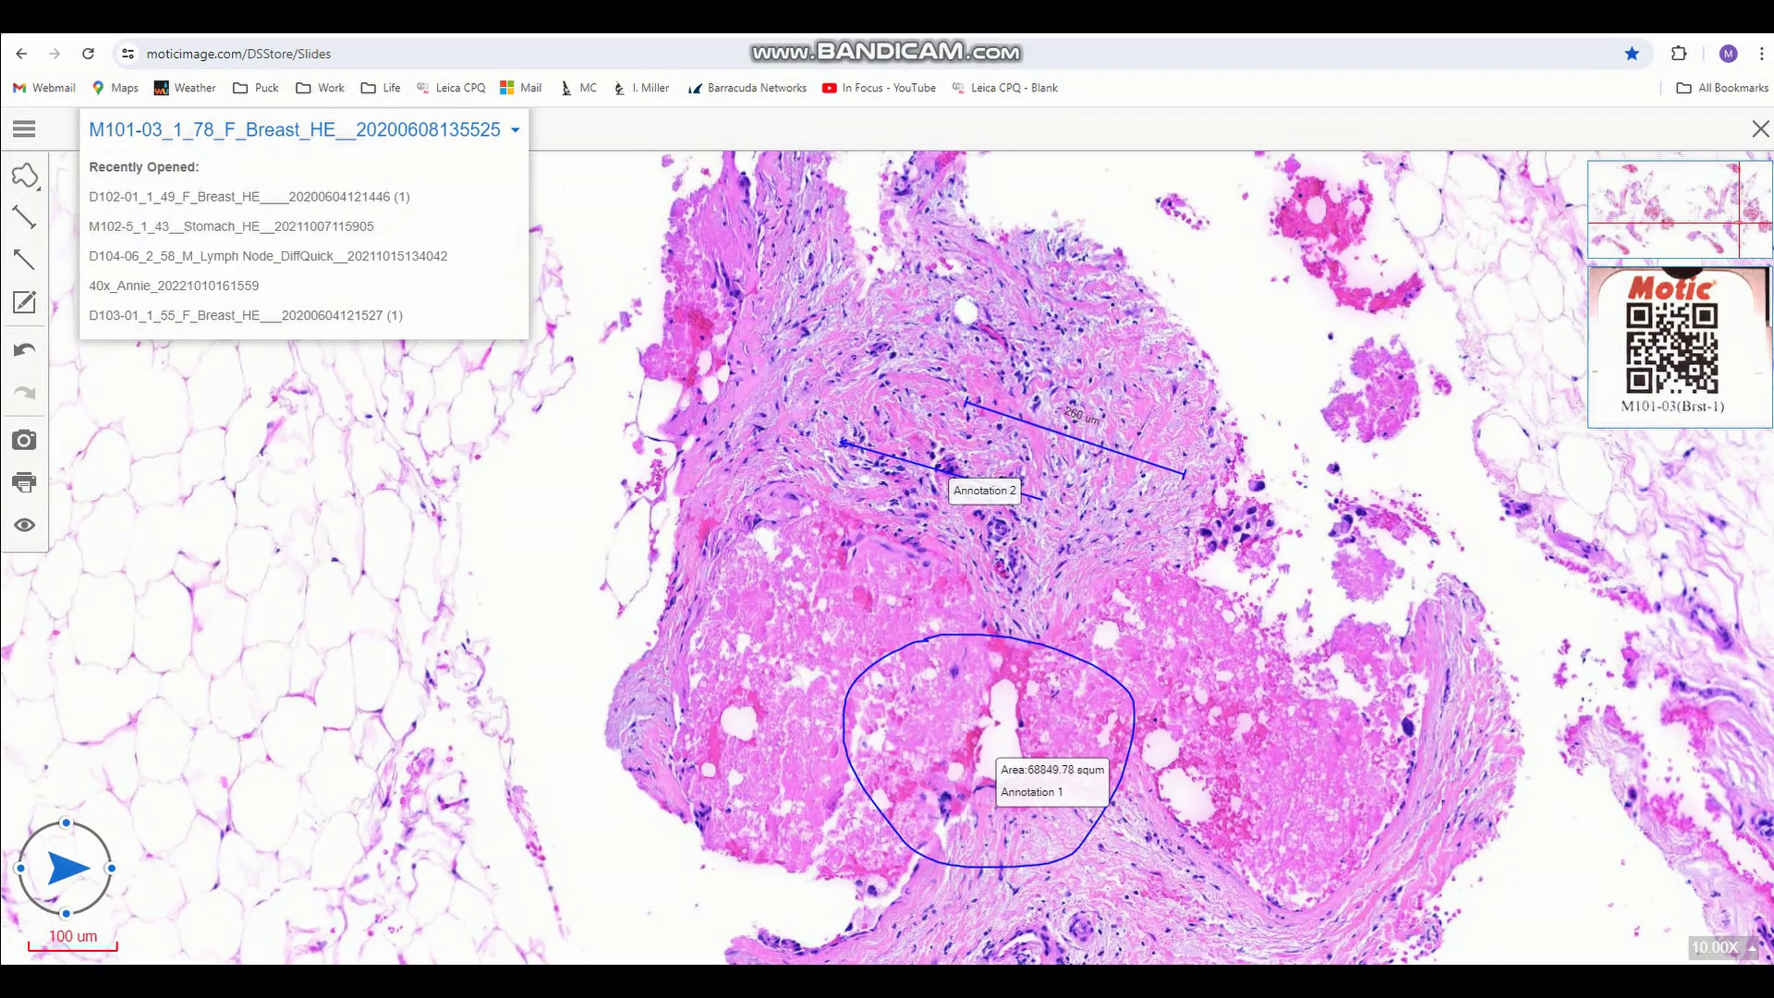
{"action": "key", "text": "Escape"}
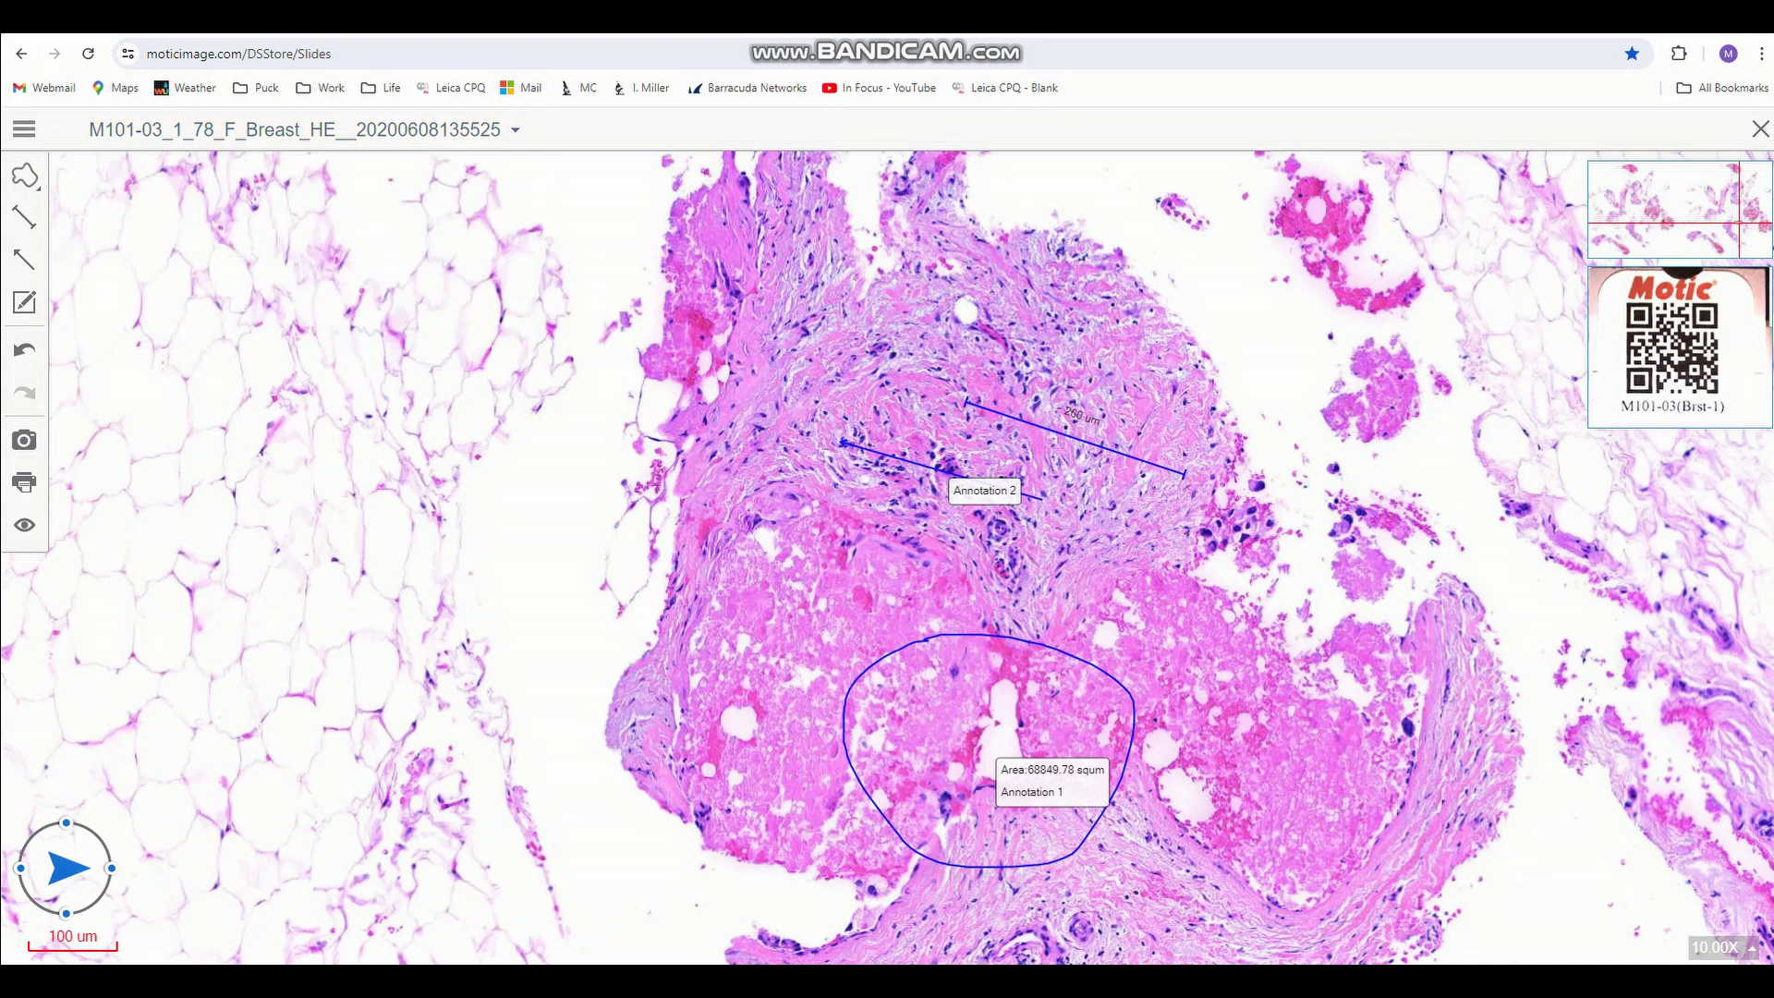
Close the slide to return to the Breast folder of the slide library, and show the user account options.
{"action": "left_click", "coordinate": [1760, 129]}
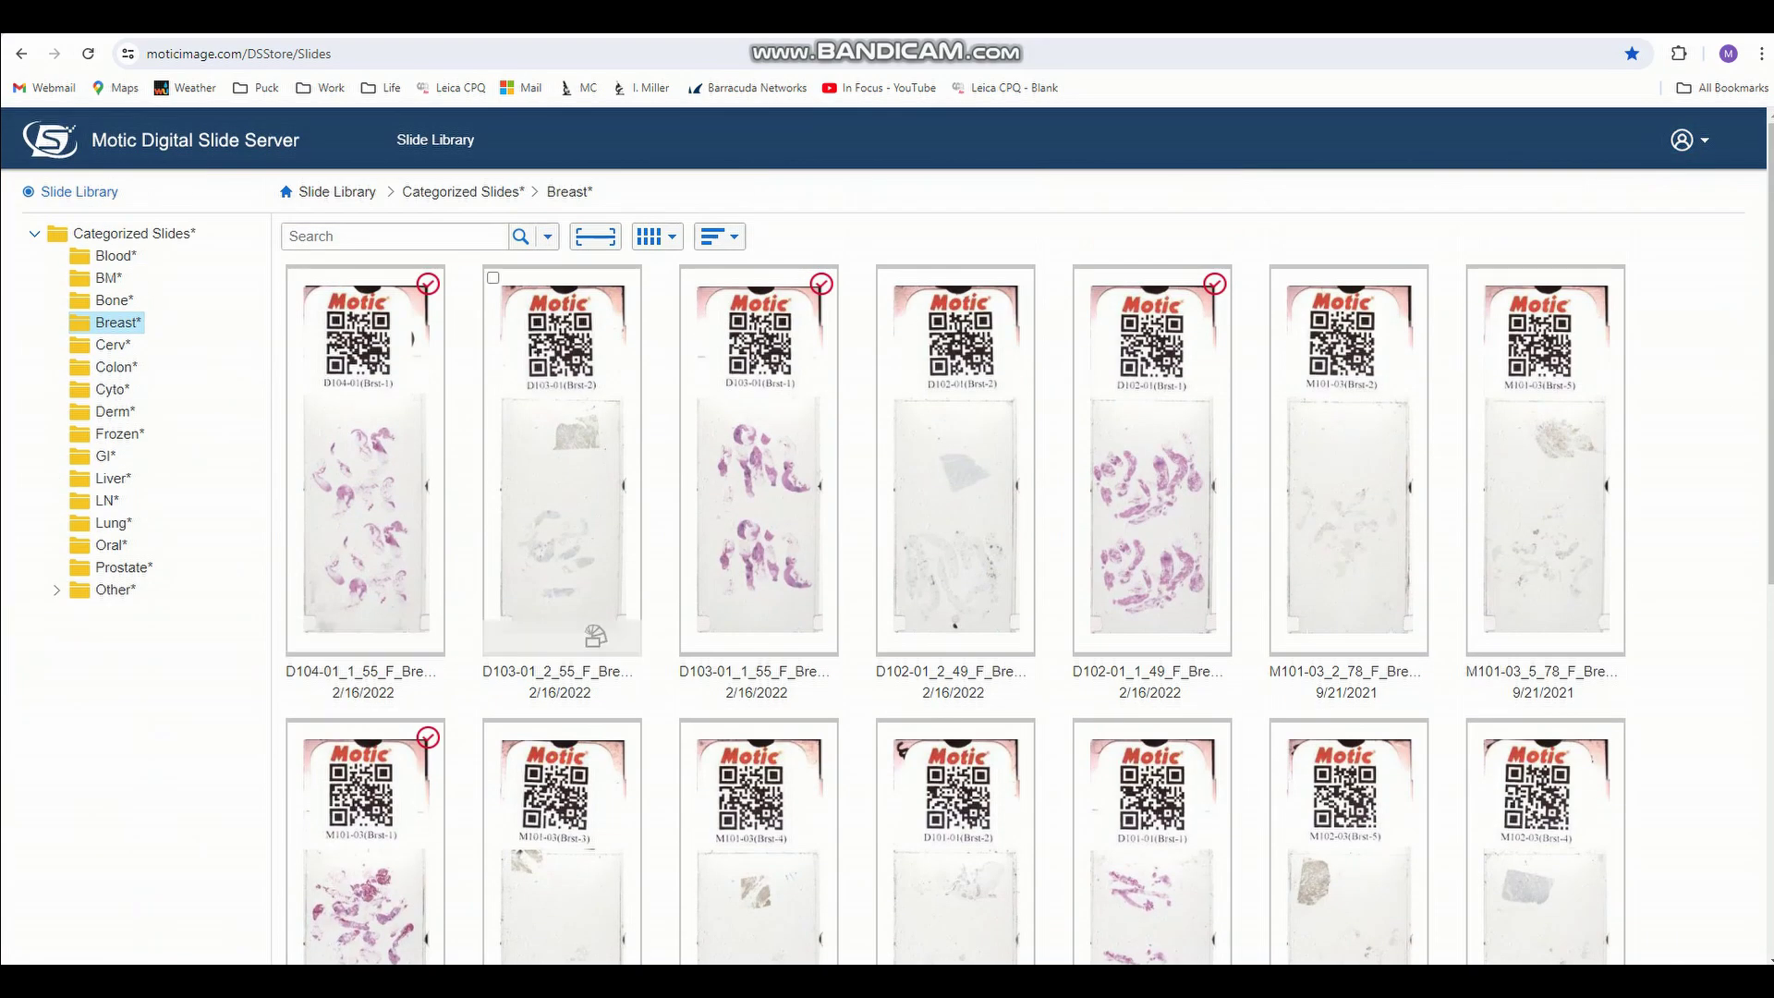
{"action": "mouse_move", "coordinate": [1688, 140]}
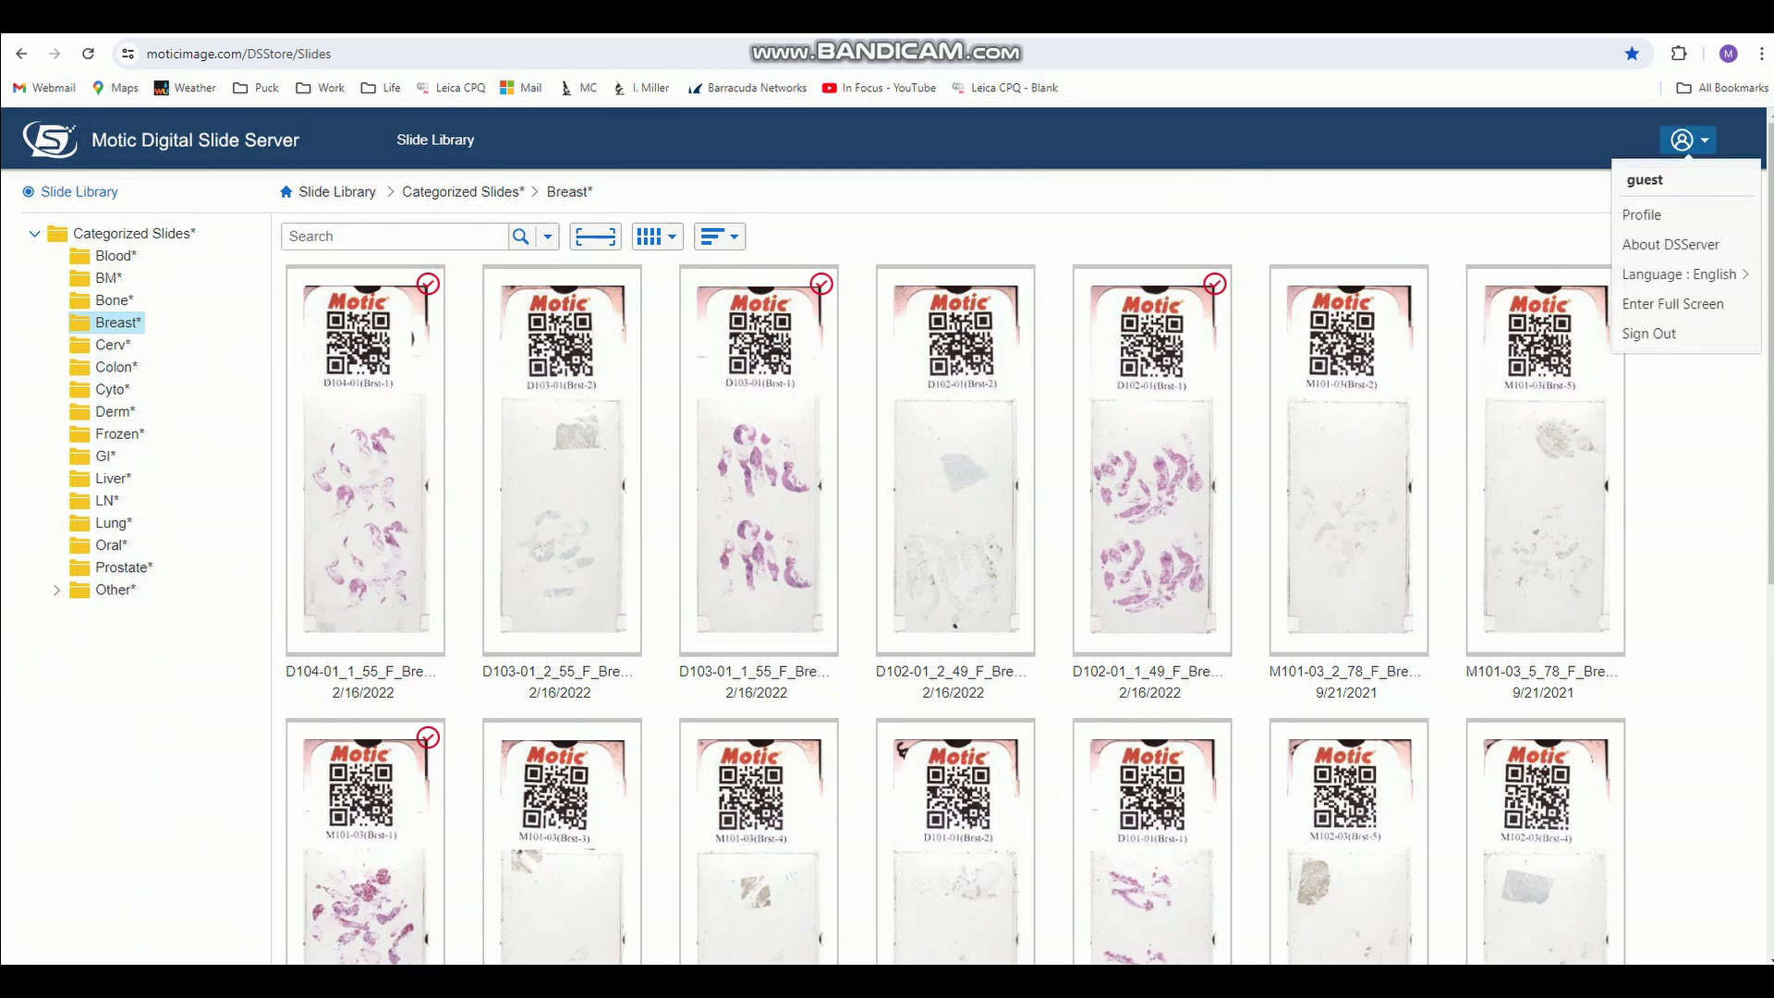